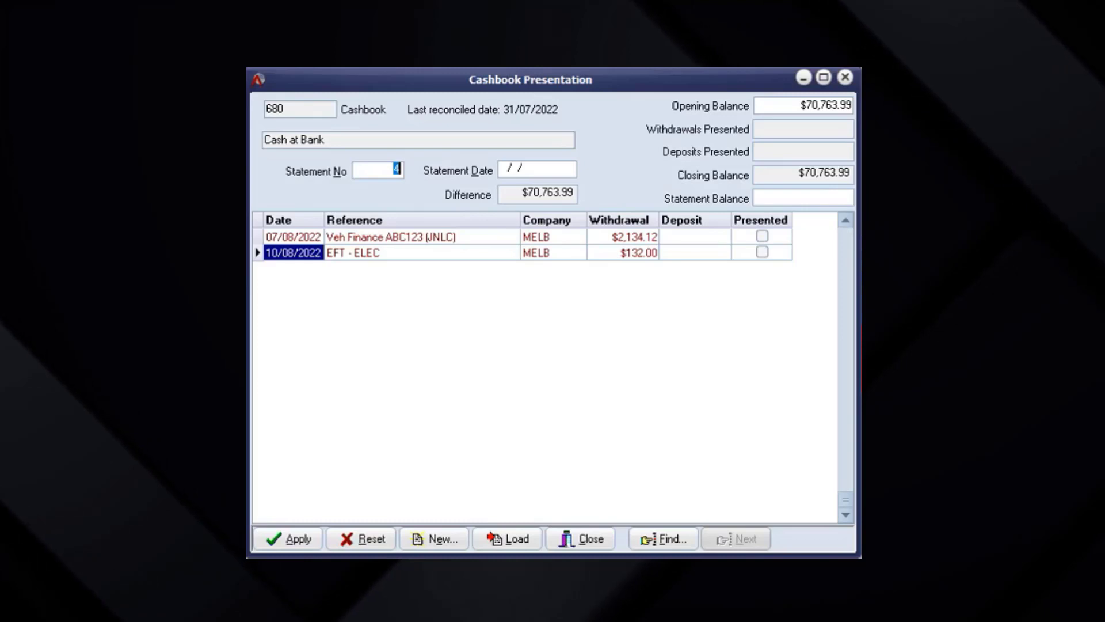
Set the statement date of the Cash at Bank cashbook presentation to 08/08/2022
{"action": "left_click", "coordinate": [520, 168]}
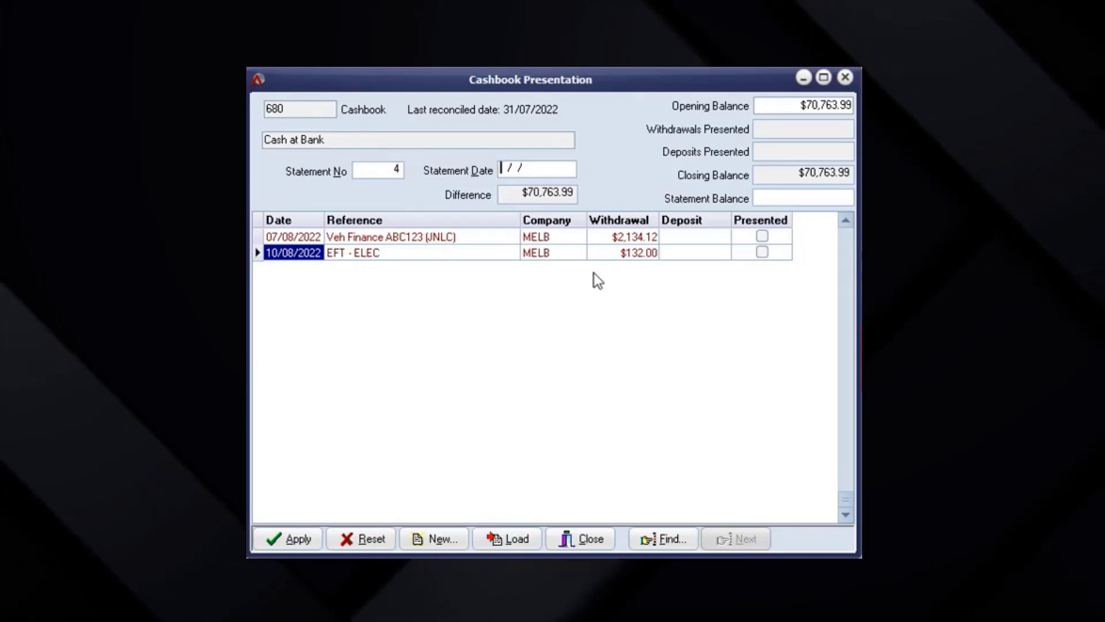
{"action": "type", "text": "08/08/"}
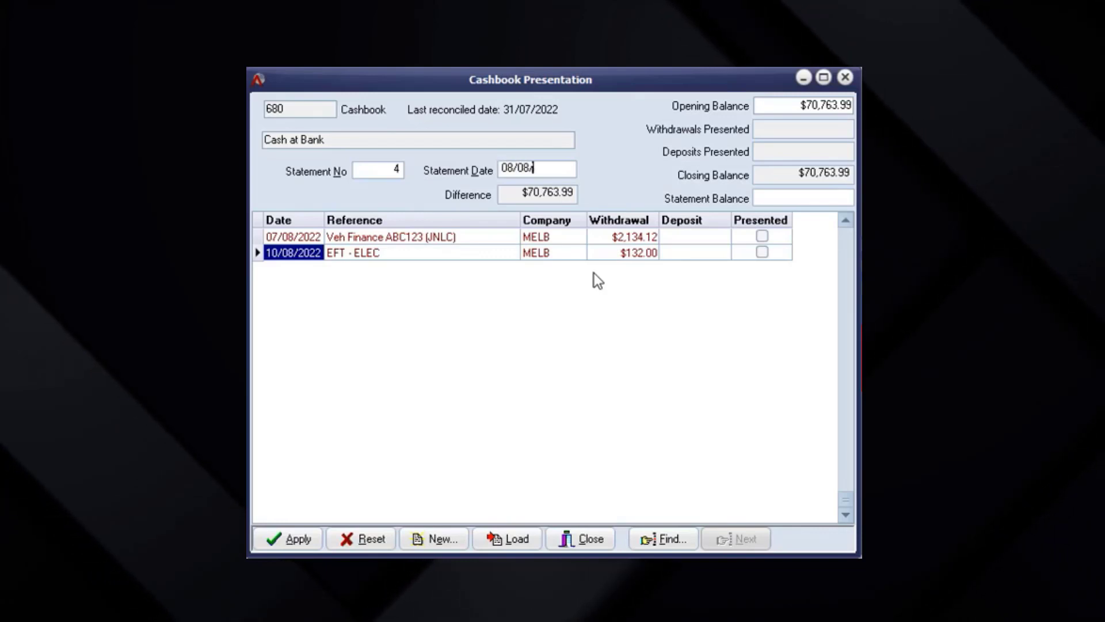
{"action": "type", "text": "2022"}
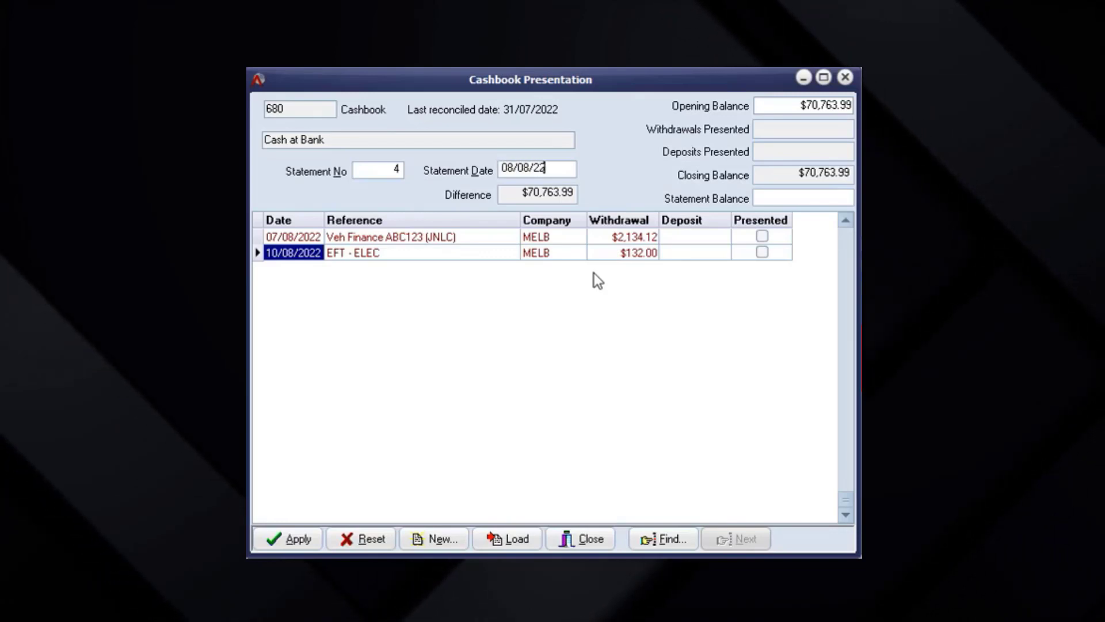
{"action": "key", "text": "Tab"}
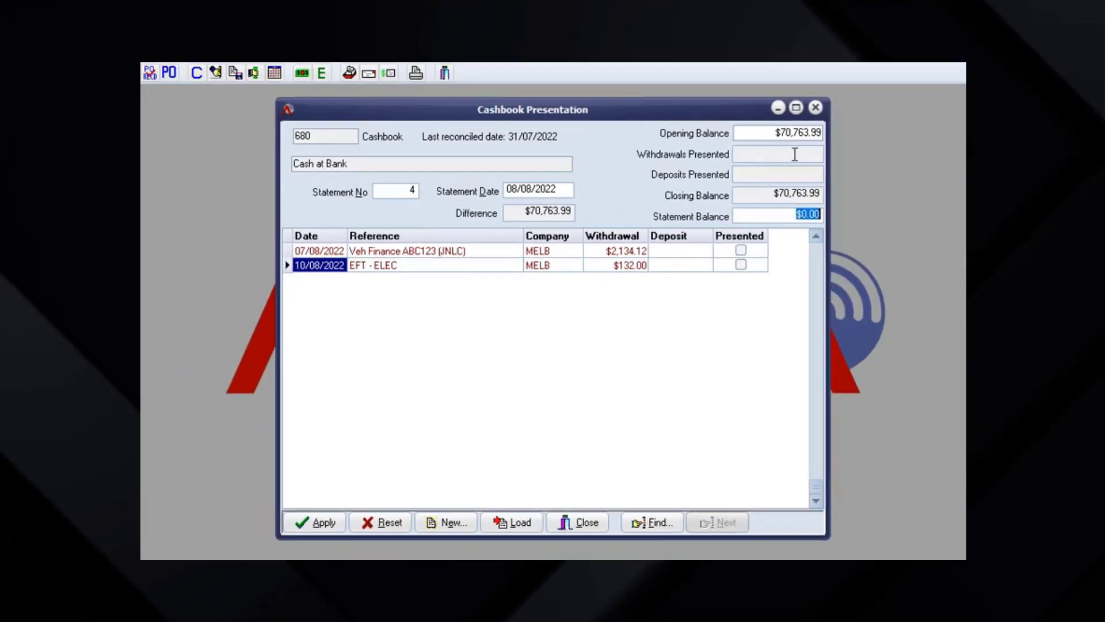
Load the electronic bank statement from SampleWPAC_CbookLoadFile.csv and widen the import window to show all columns
{"action": "left_click", "coordinate": [516, 502]}
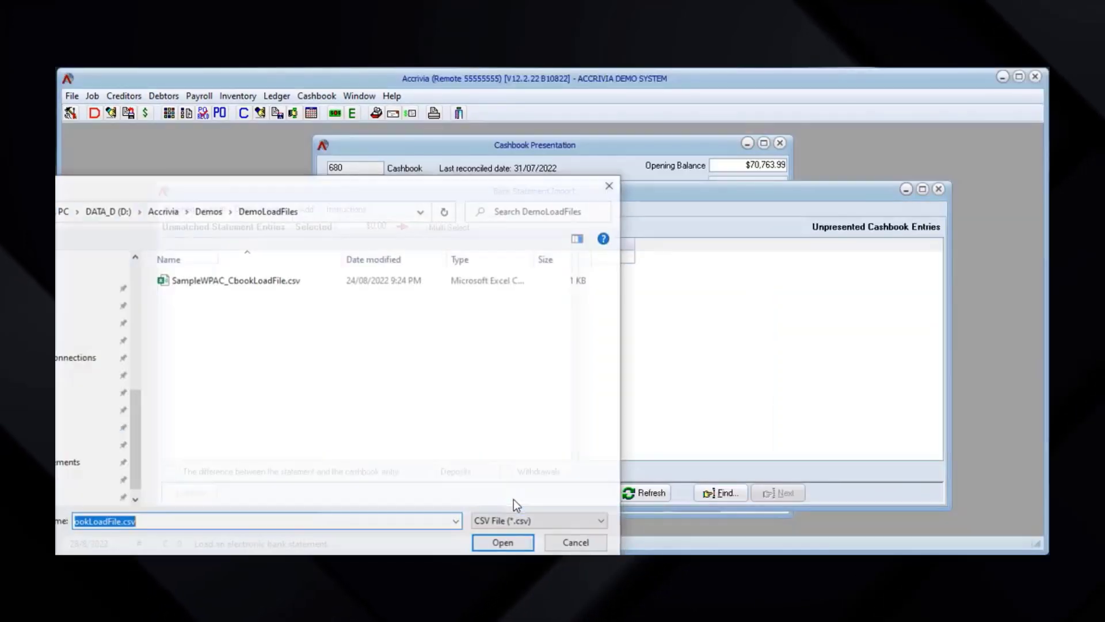
{"action": "left_click", "coordinate": [227, 283]}
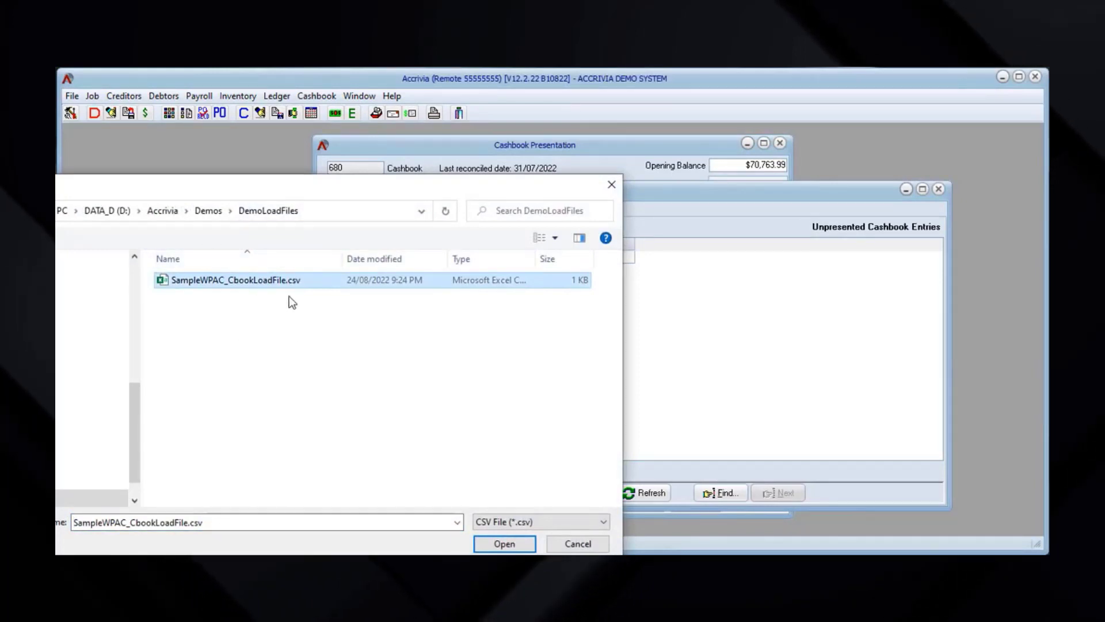
{"action": "left_click", "coordinate": [505, 544]}
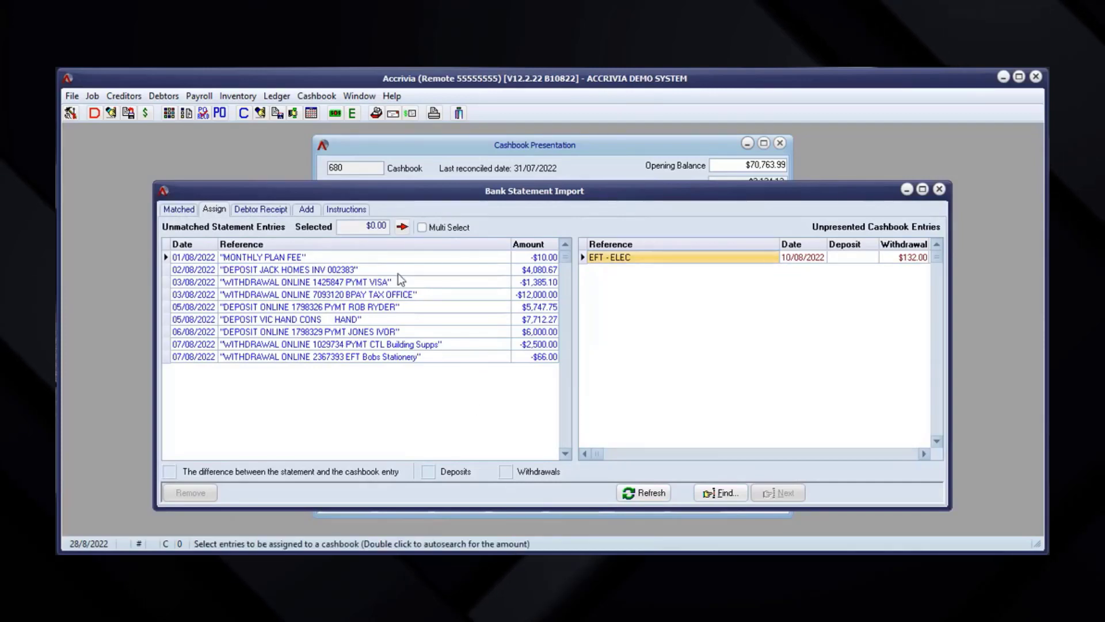
{"action": "left_click_drag", "start_coordinate": [395, 194], "coordinate": [309, 184]}
{"action": "left_click_drag", "start_coordinate": [864, 205], "coordinate": [1034, 209]}
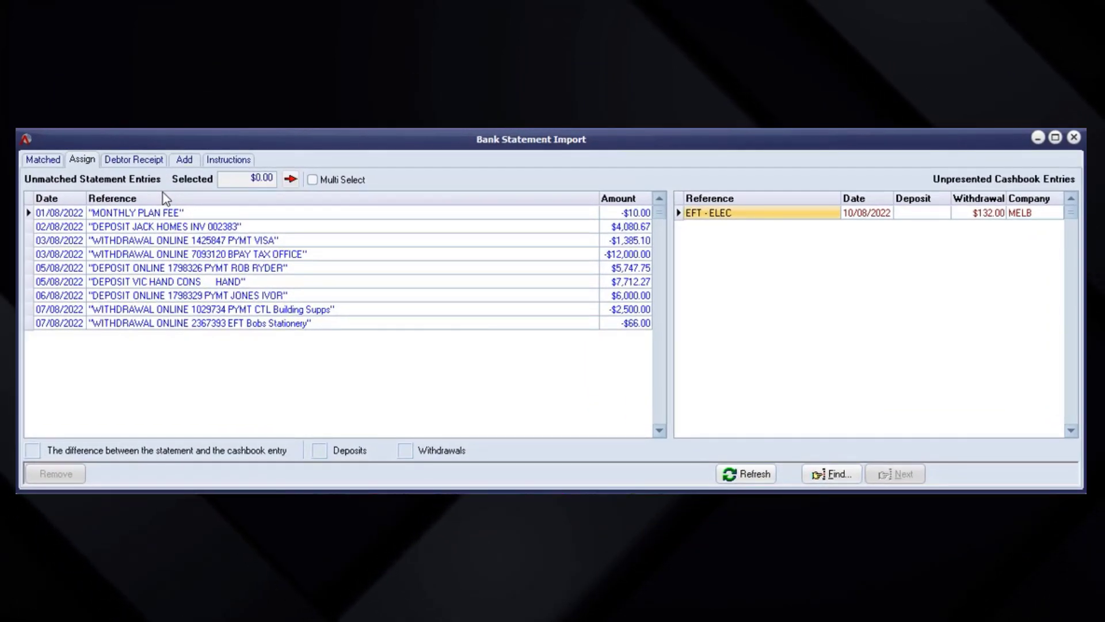
Compare the imported statement's automatically matched entries with its unmatched entries and possible debtor receipts
{"action": "left_click", "coordinate": [38, 161]}
{"action": "left_click", "coordinate": [84, 161]}
{"action": "left_click", "coordinate": [136, 159]}
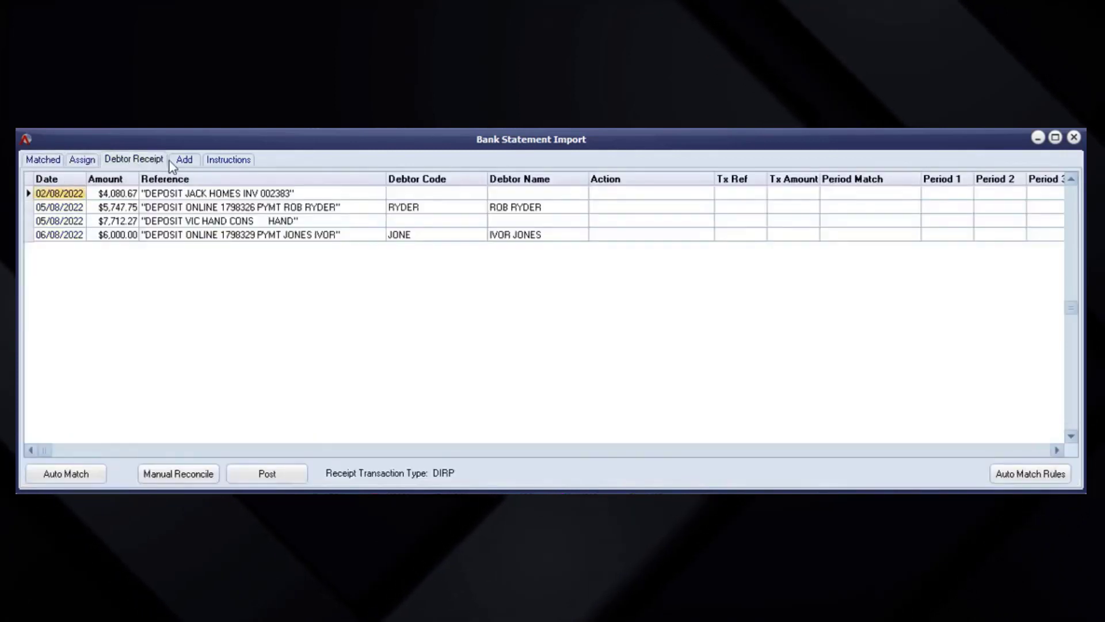
{"action": "left_click", "coordinate": [41, 160]}
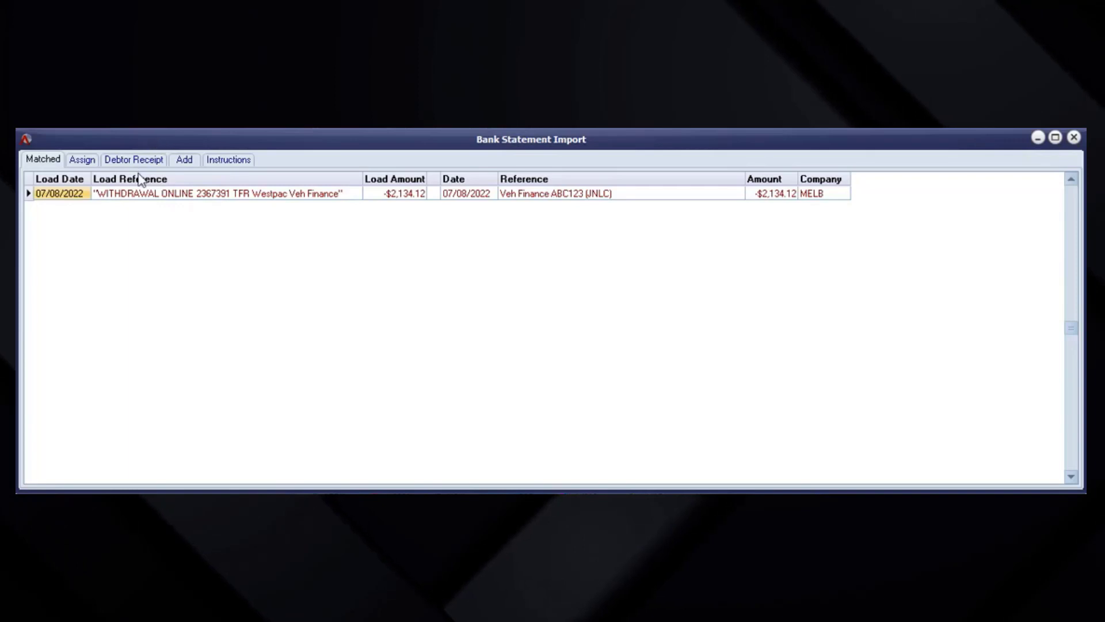
{"action": "left_click", "coordinate": [82, 159]}
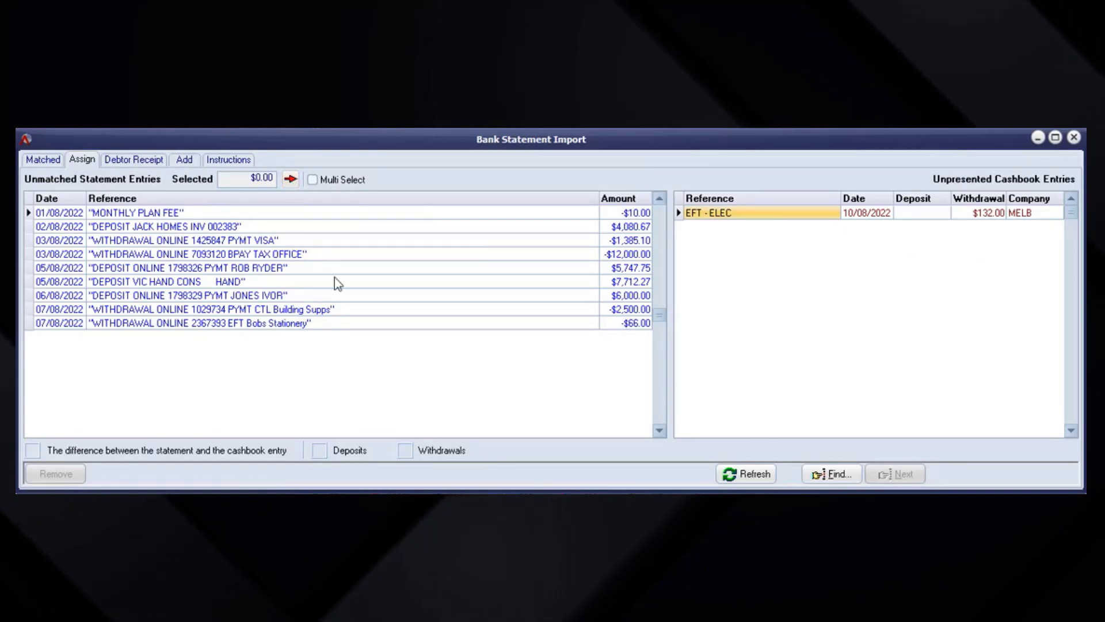
{"action": "left_click", "coordinate": [43, 161]}
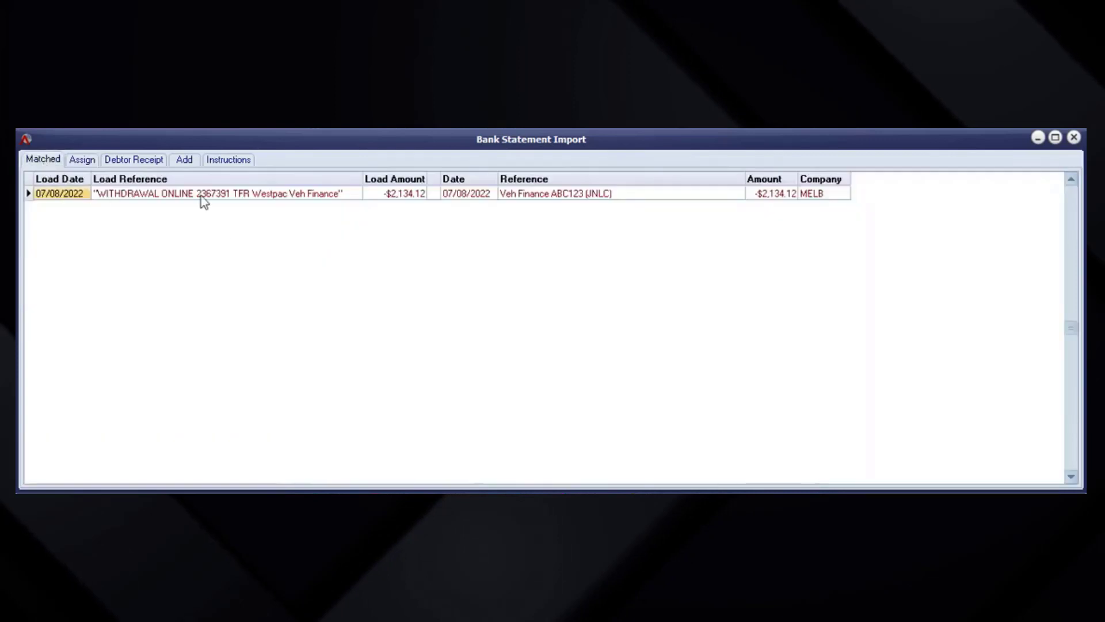
{"action": "left_click", "coordinate": [82, 161]}
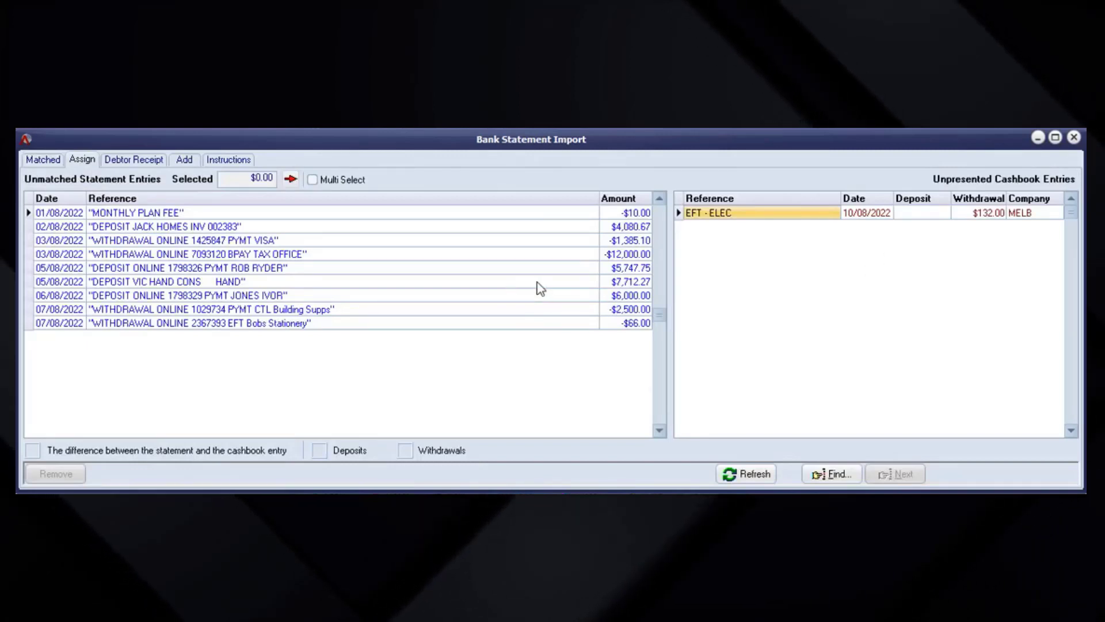
Check individual unmatched deposits and withdrawals against the unpresented cashbook entries, finishing on the CTL Building Supps withdrawal
{"action": "left_click", "coordinate": [498, 298]}
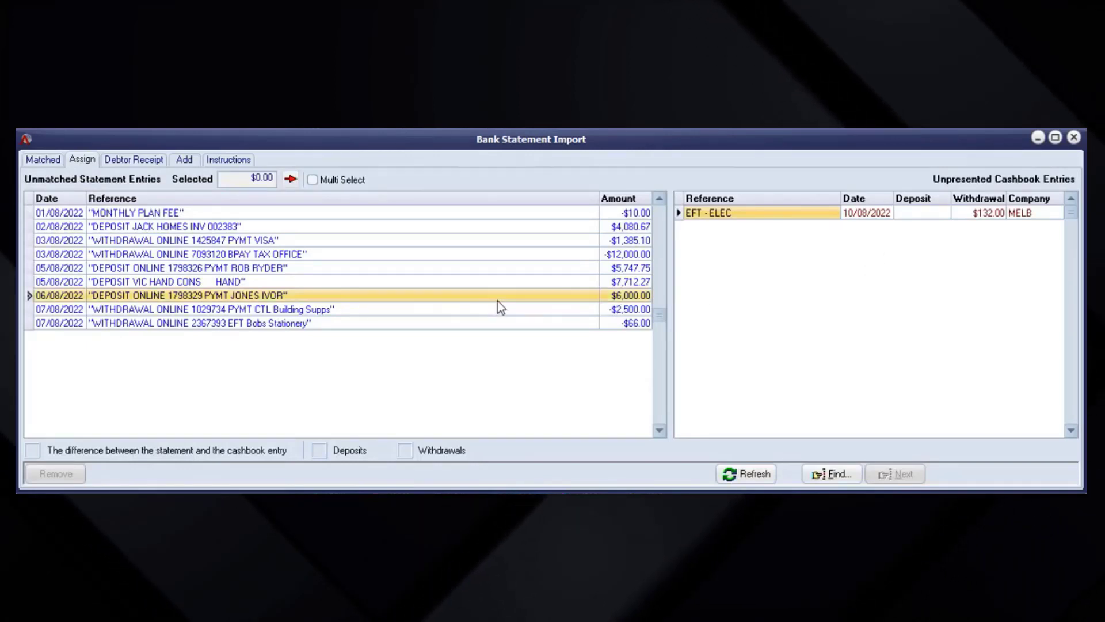
{"action": "left_click", "coordinate": [482, 240]}
{"action": "left_click", "coordinate": [482, 269]}
{"action": "left_click", "coordinate": [494, 228]}
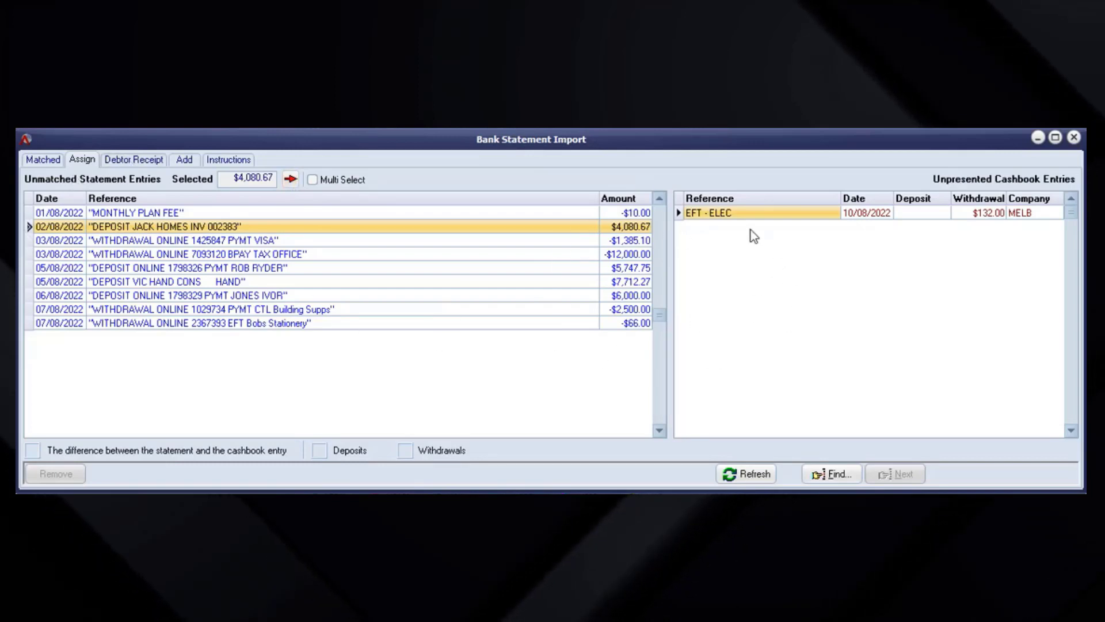
{"action": "left_click", "coordinate": [343, 311]}
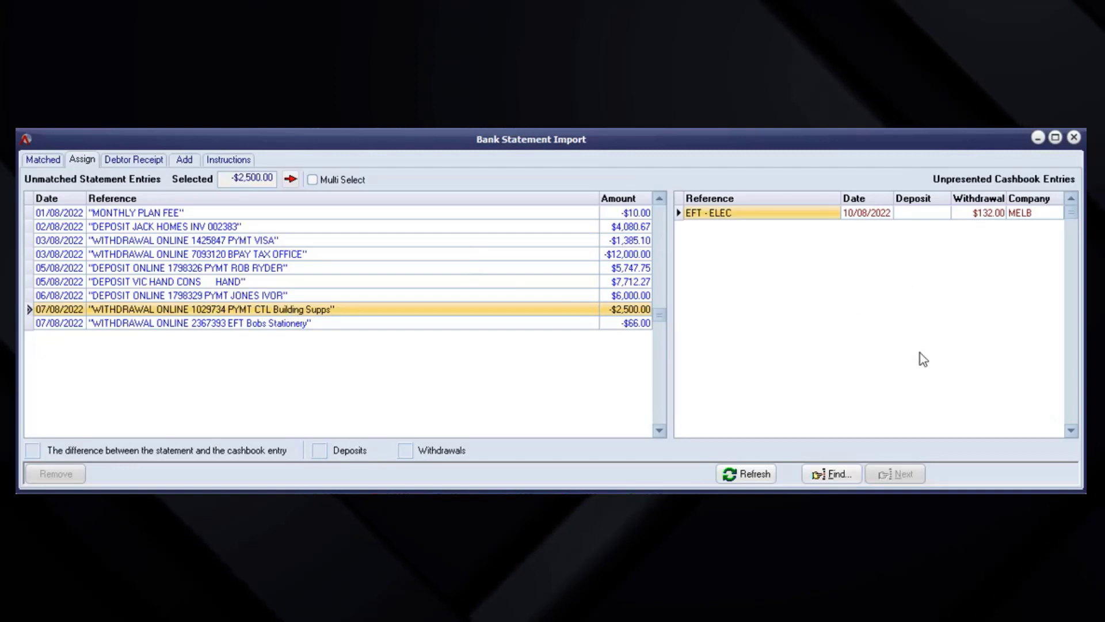
Examine the debtor receipt and add-entry lists, along with the available debtor Receipt and ledger Post commands
{"action": "left_click", "coordinate": [130, 160]}
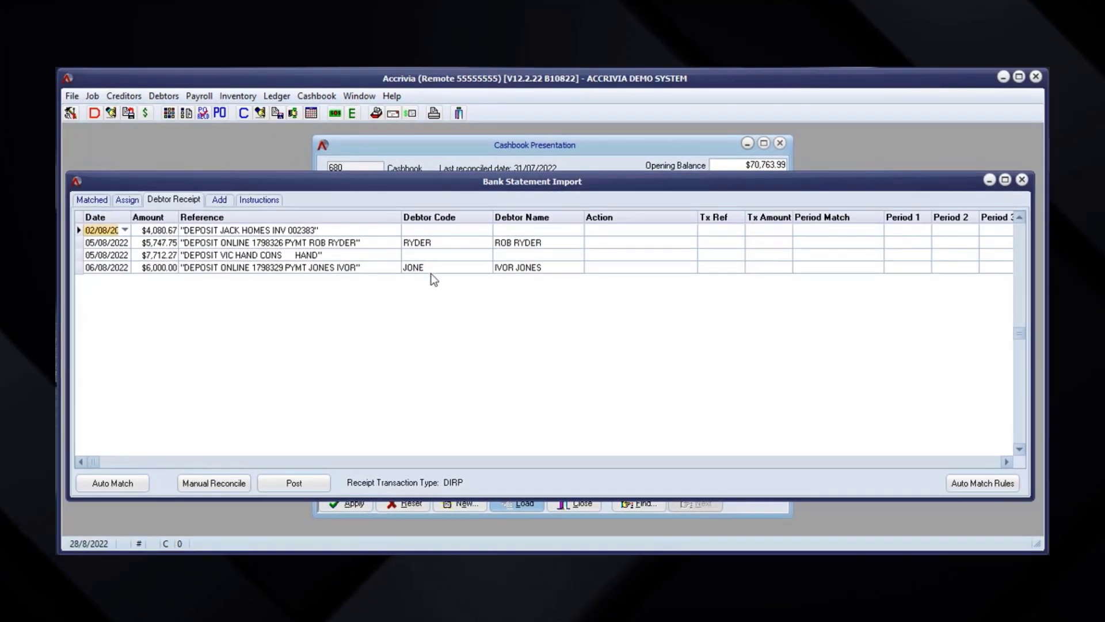
{"action": "left_click", "coordinate": [155, 97]}
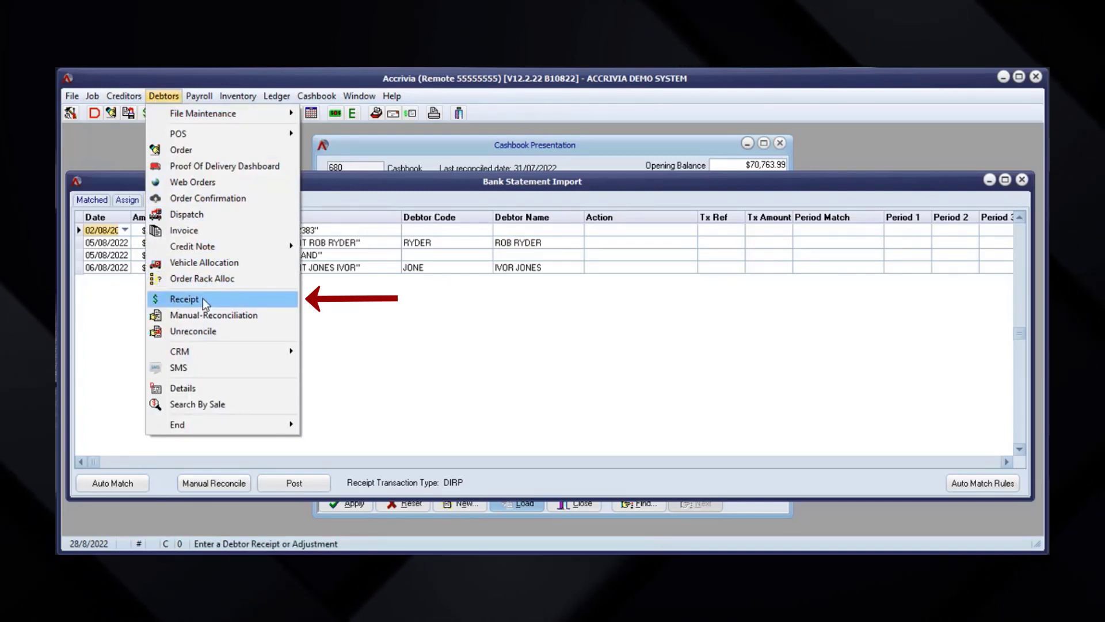
{"action": "left_click", "coordinate": [364, 196]}
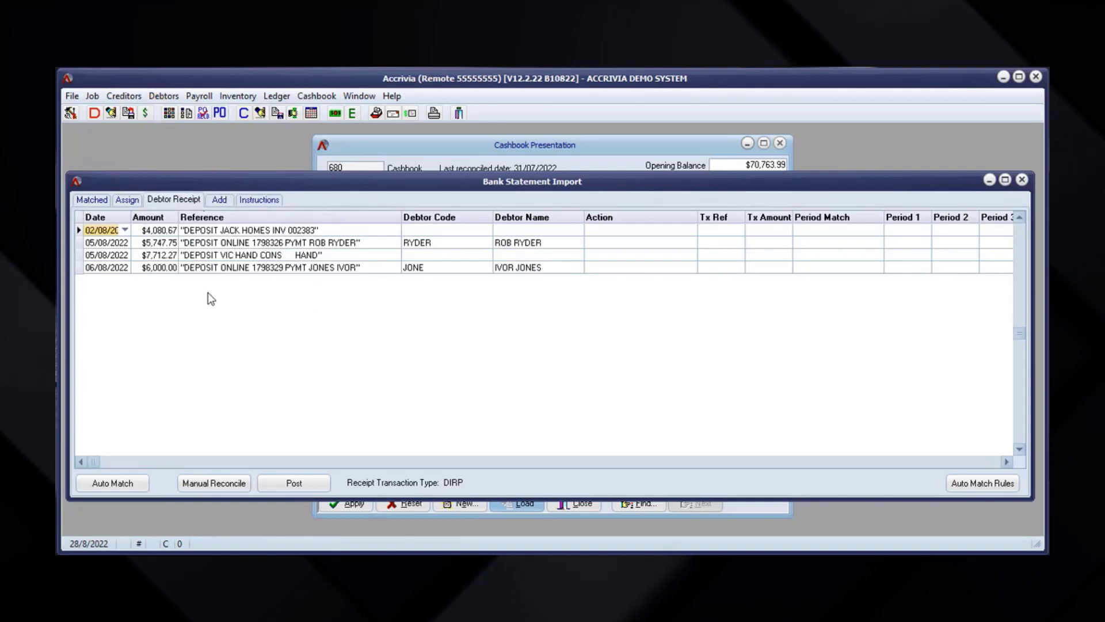
{"action": "left_click", "coordinate": [219, 201]}
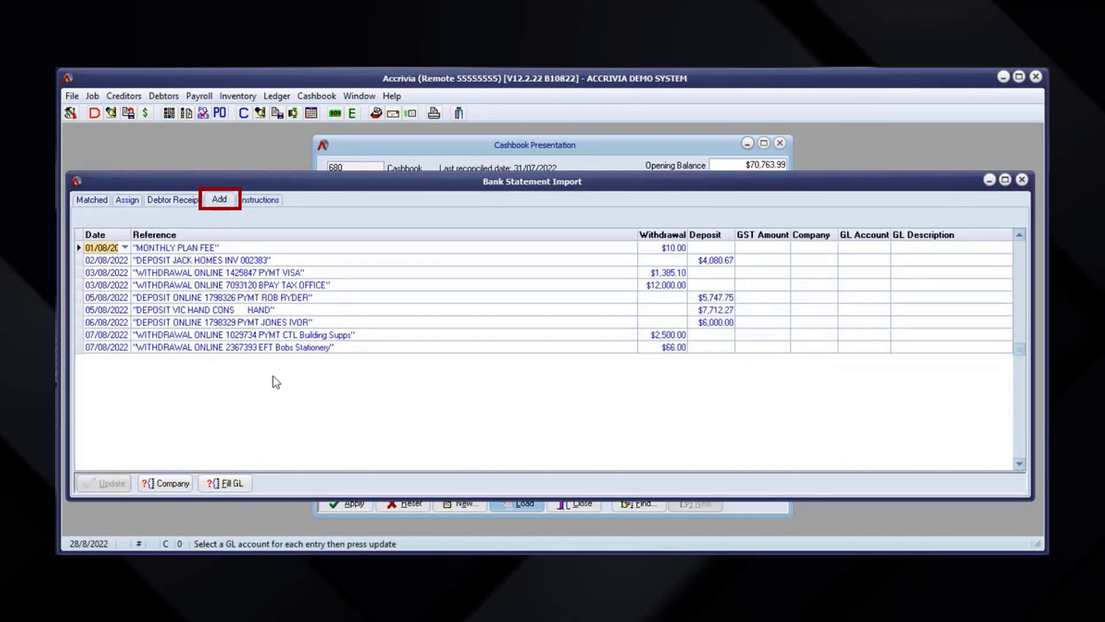
{"action": "left_click", "coordinate": [277, 96]}
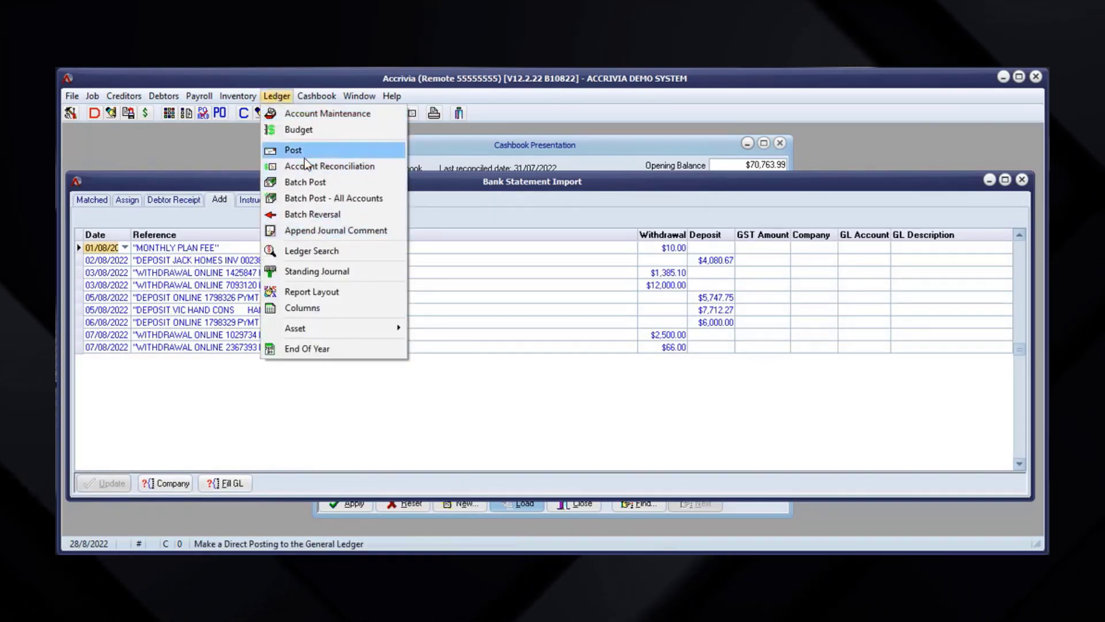
{"action": "left_click", "coordinate": [481, 219]}
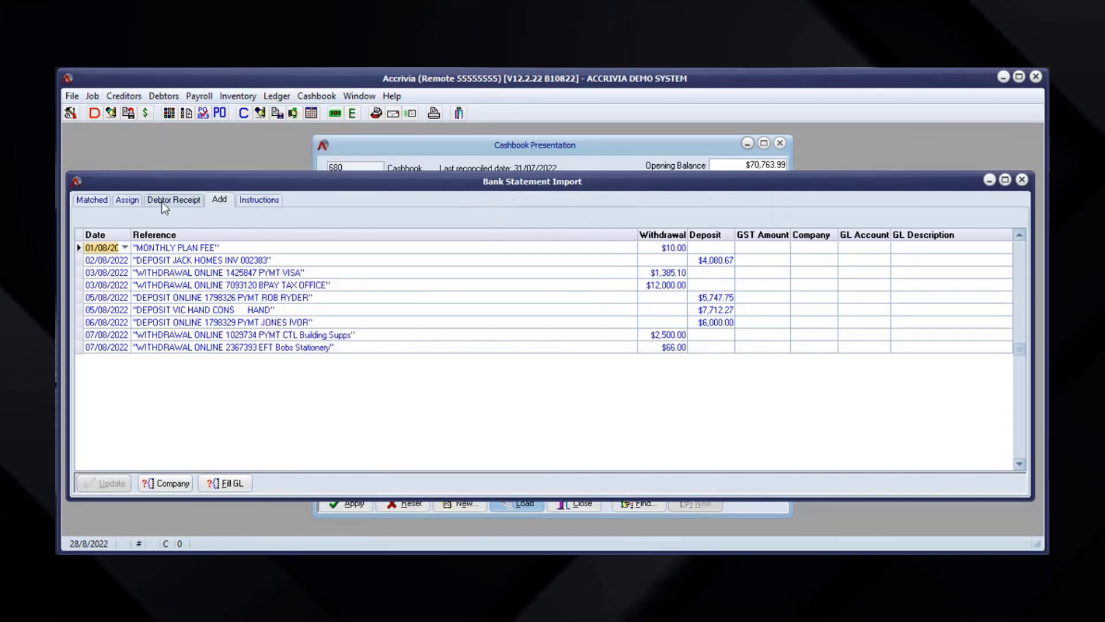
Review the unmatched entries again alongside those that can be added to the ledger or receipted to debtors
{"action": "left_click", "coordinate": [127, 200]}
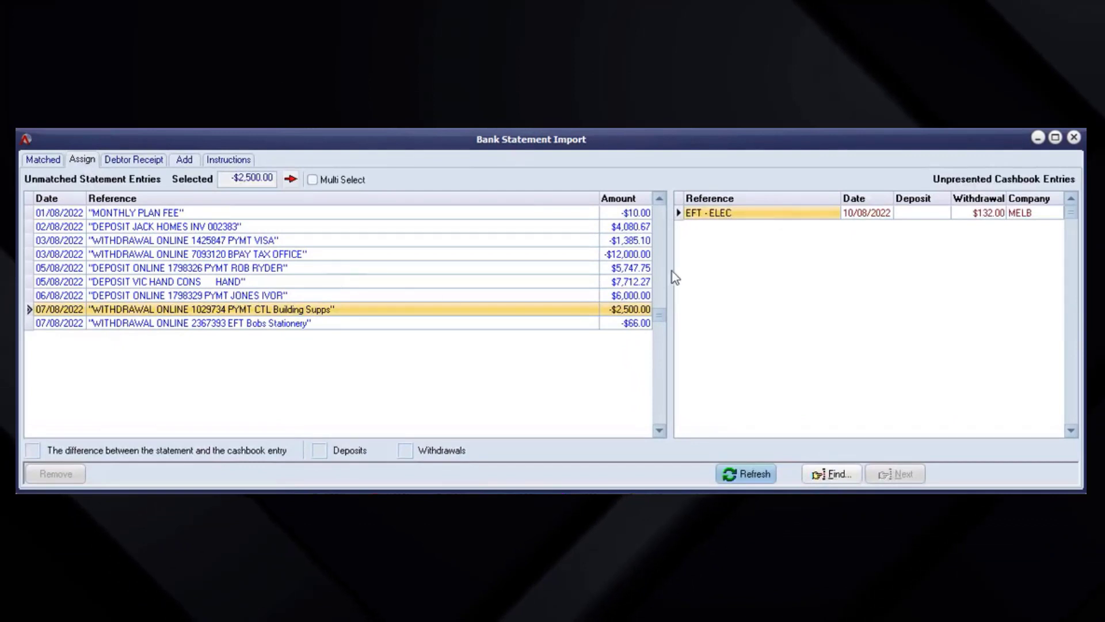
{"action": "left_click", "coordinate": [184, 161]}
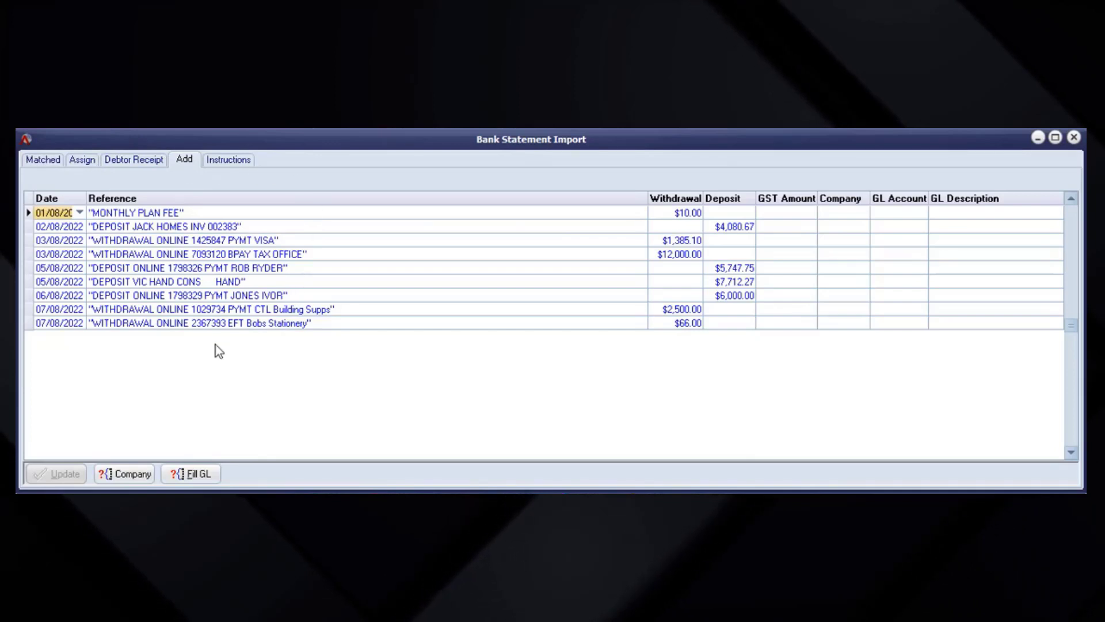
{"action": "left_click", "coordinate": [133, 161]}
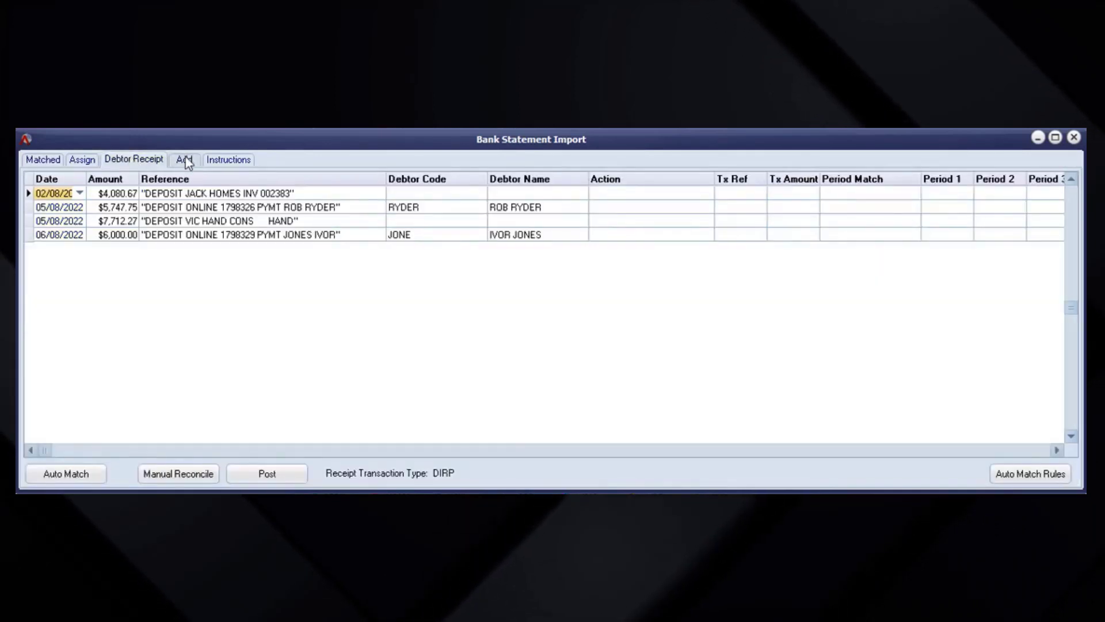
{"action": "left_click", "coordinate": [183, 160]}
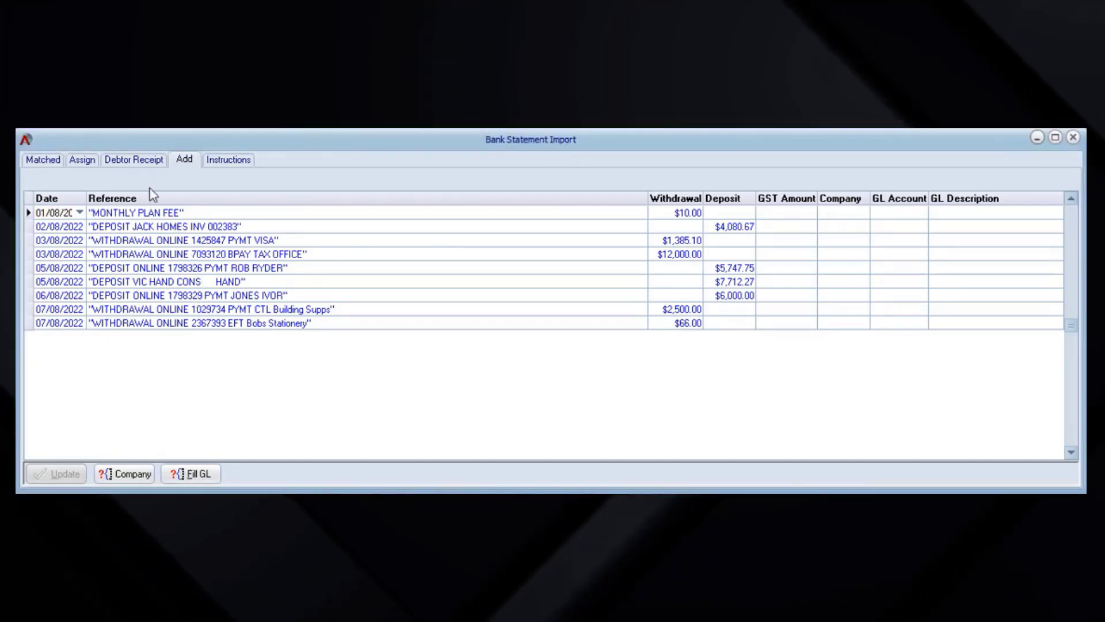
Inspect both sides of the matched Westpac vehicle finance withdrawal and select the unmatched deposit dated 02/08/2022
{"action": "left_click", "coordinate": [44, 161]}
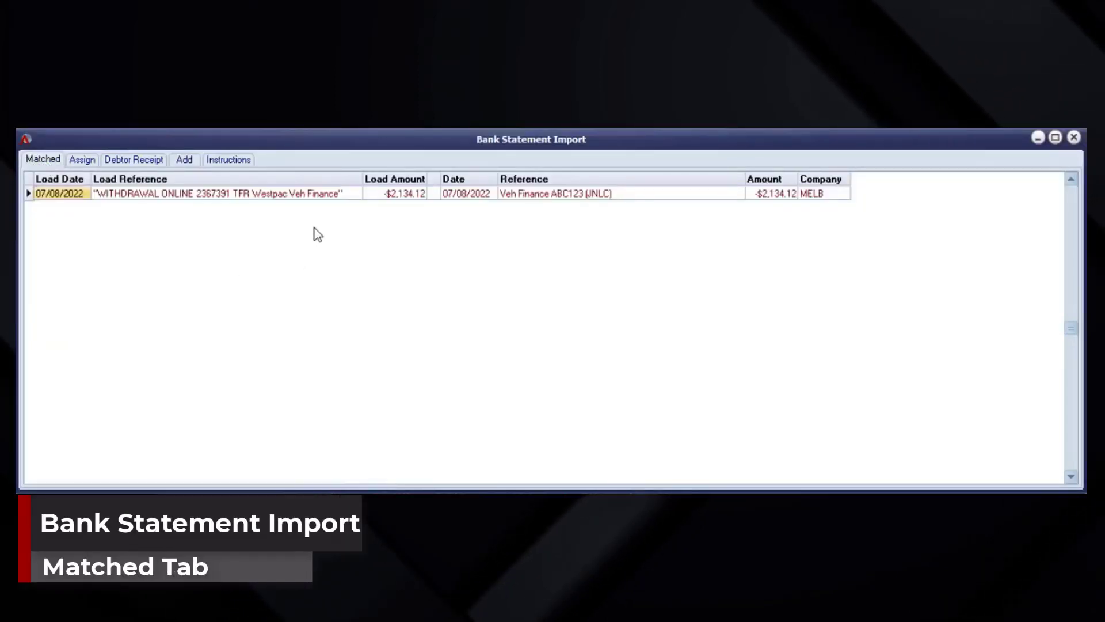
{"action": "left_click", "coordinate": [273, 195]}
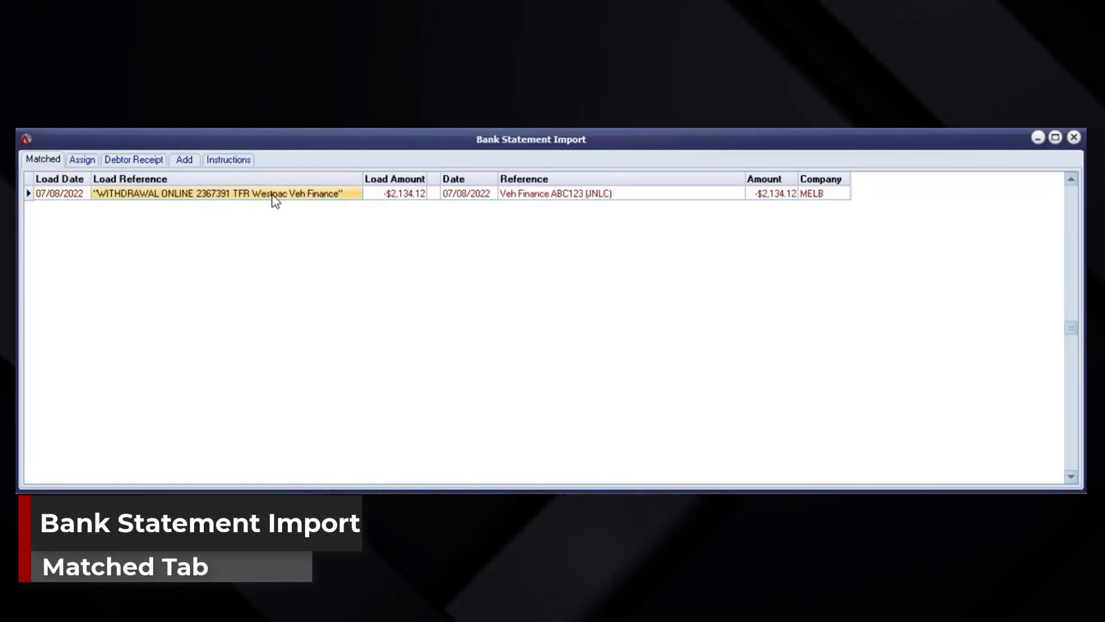
{"action": "left_click", "coordinate": [622, 195]}
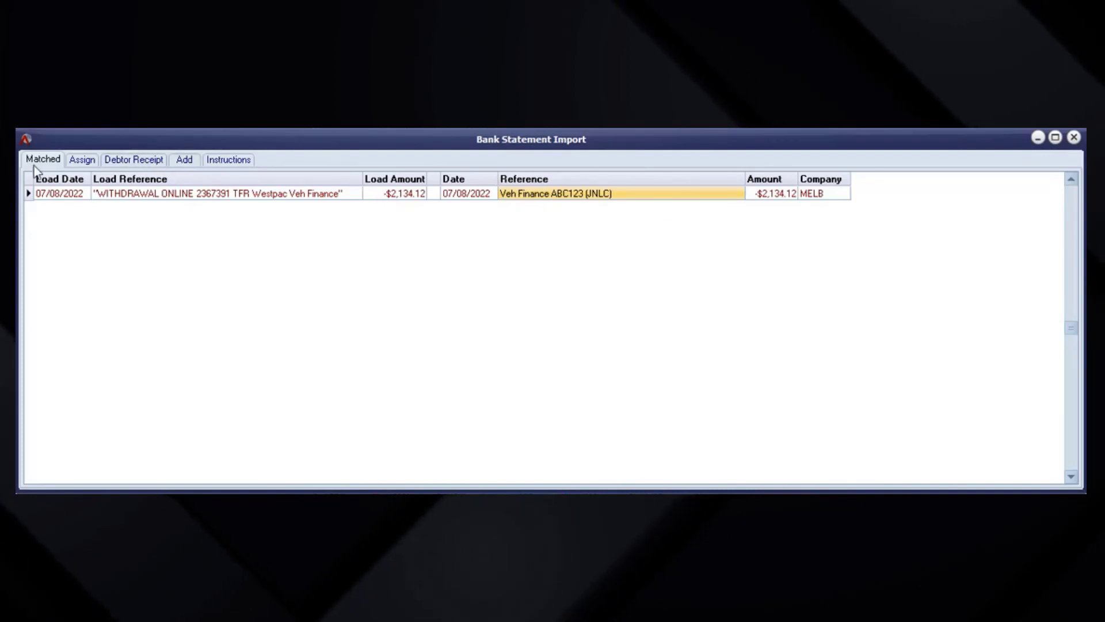
{"action": "left_click", "coordinate": [81, 162]}
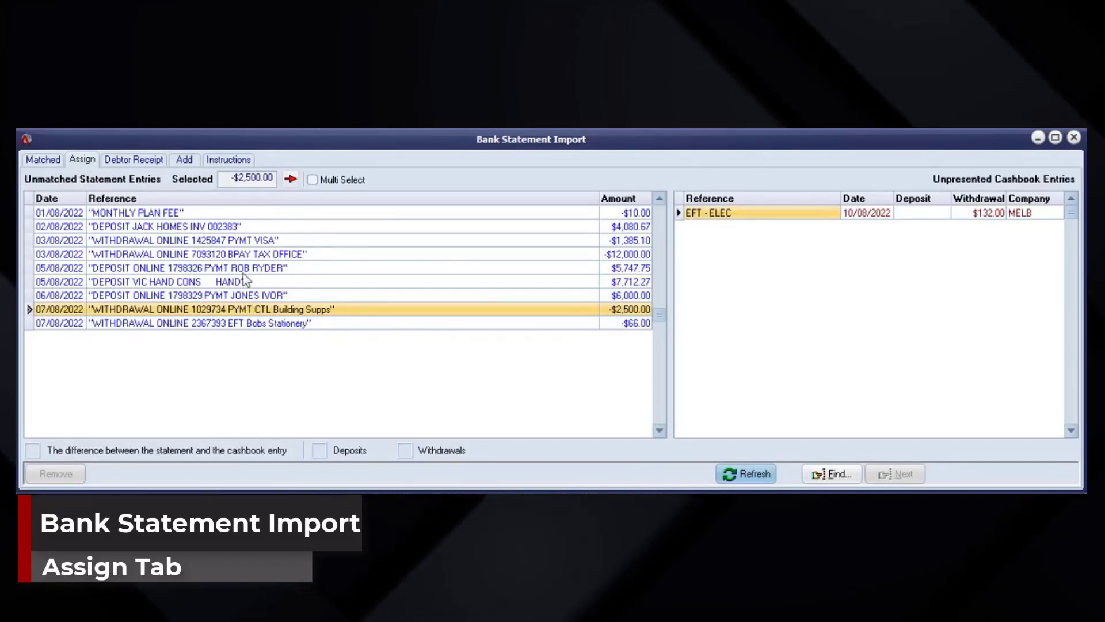
{"action": "left_click", "coordinate": [233, 228]}
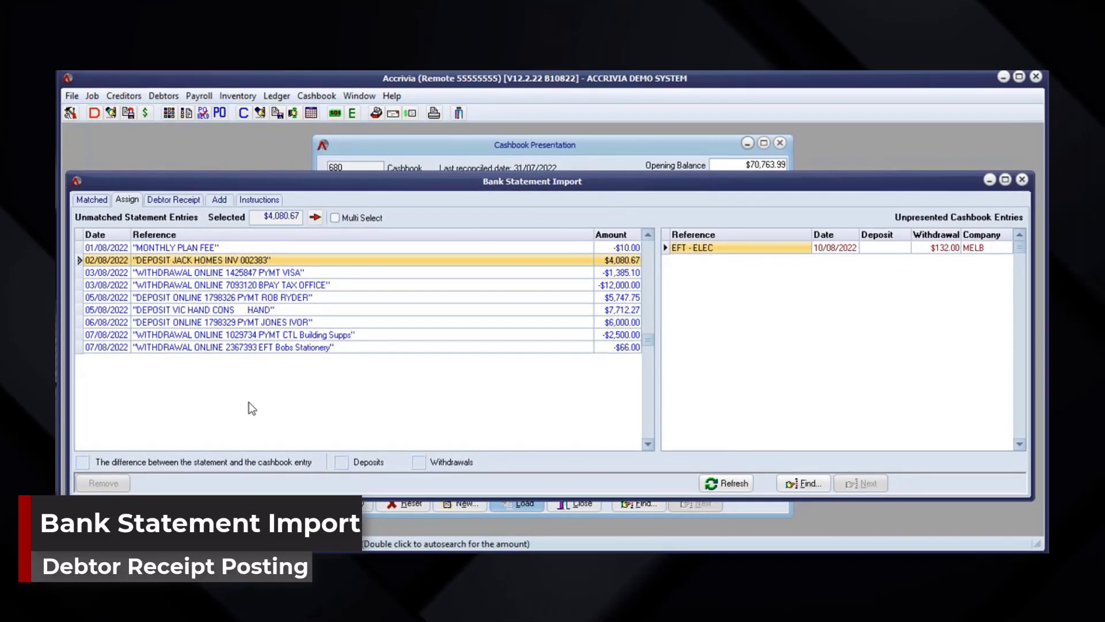
Return to the imported debtor receipts, check the standard debtor Receipt command, and open the auto match rules
{"action": "left_click", "coordinate": [185, 201]}
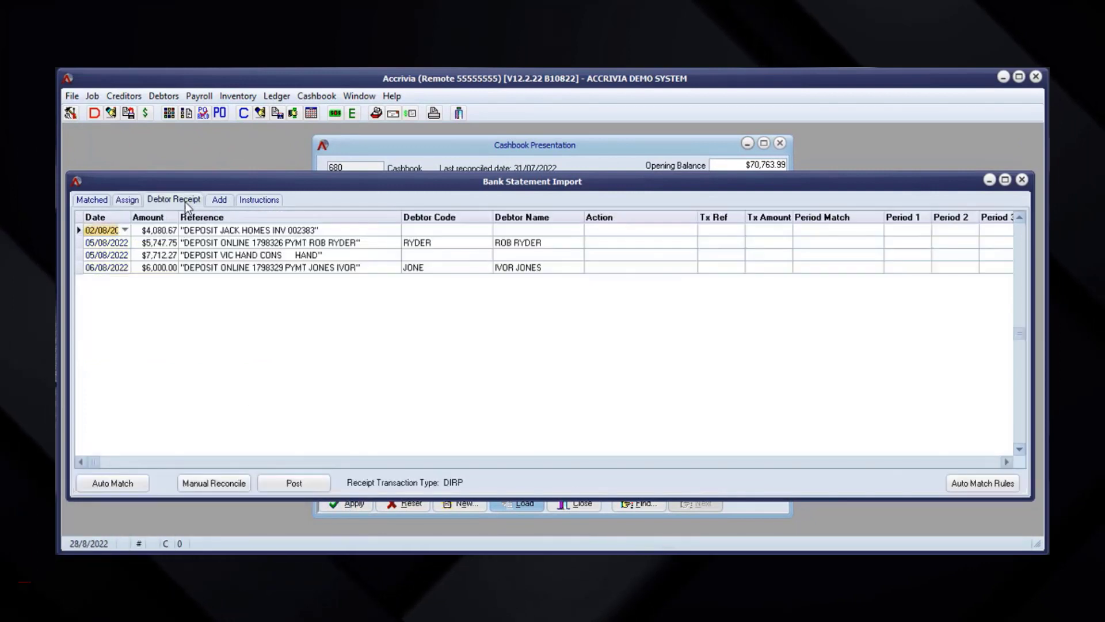
{"action": "left_click", "coordinate": [154, 97]}
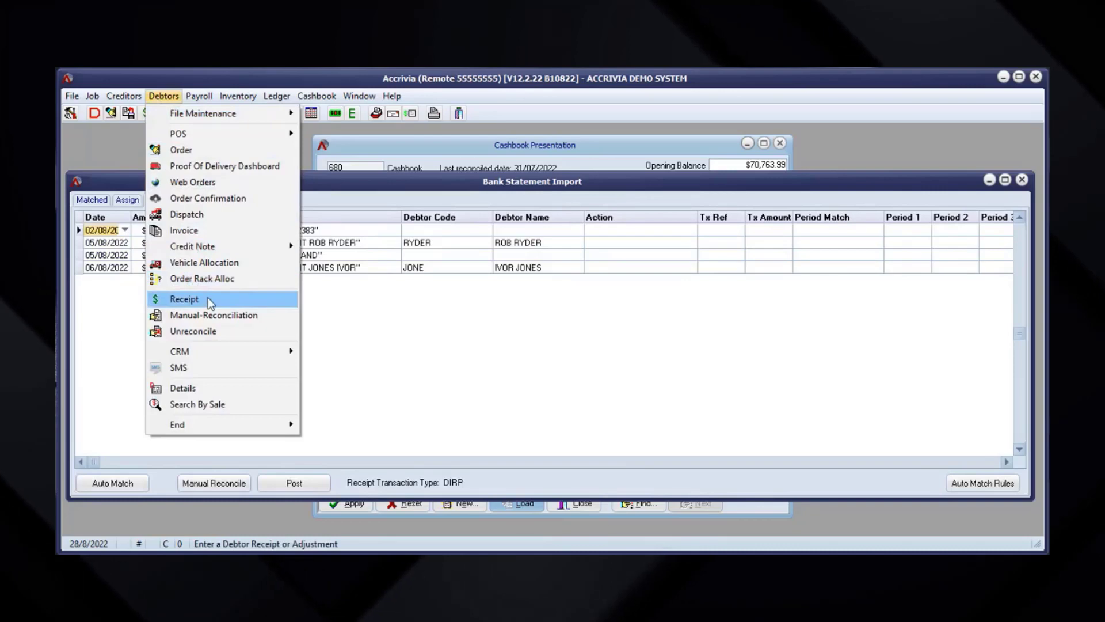
{"action": "left_click", "coordinate": [377, 184]}
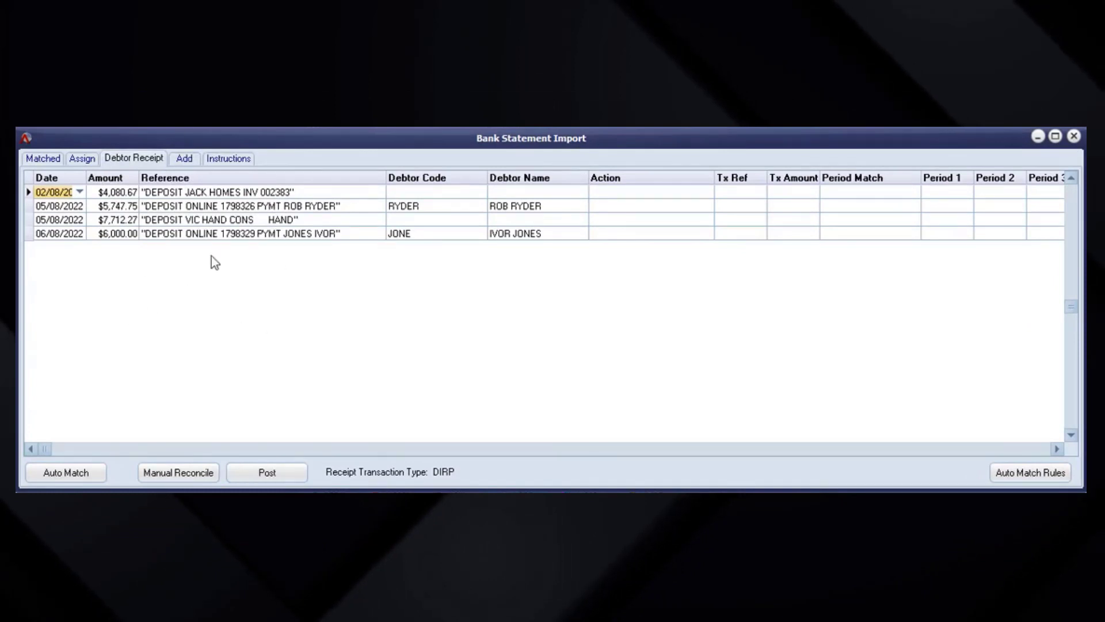
{"action": "left_click", "coordinate": [1030, 472]}
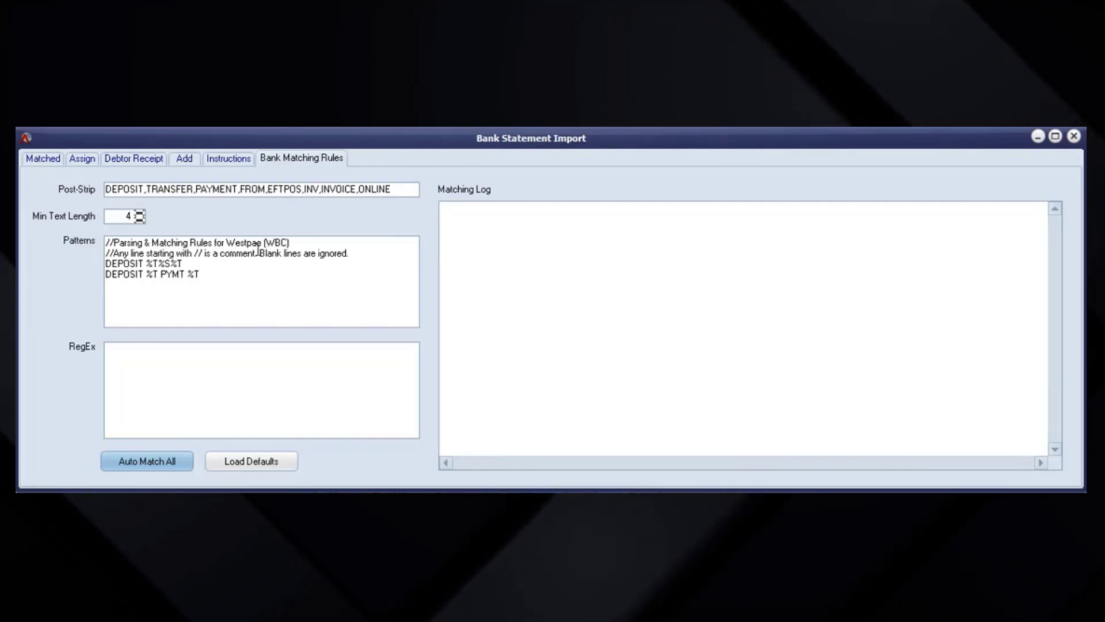
Check the Westpac matching patterns, auto match the imported debtor receipts, and go through each deposit's reference
{"action": "left_click_drag", "start_coordinate": [309, 243], "coordinate": [201, 243]}
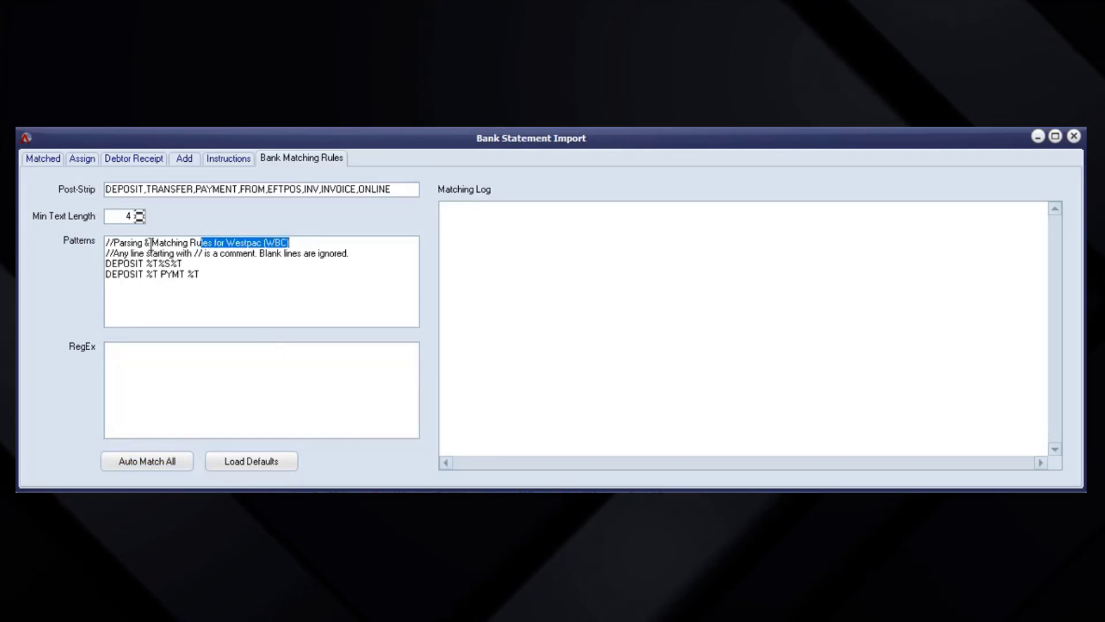
{"action": "left_click", "coordinate": [131, 160]}
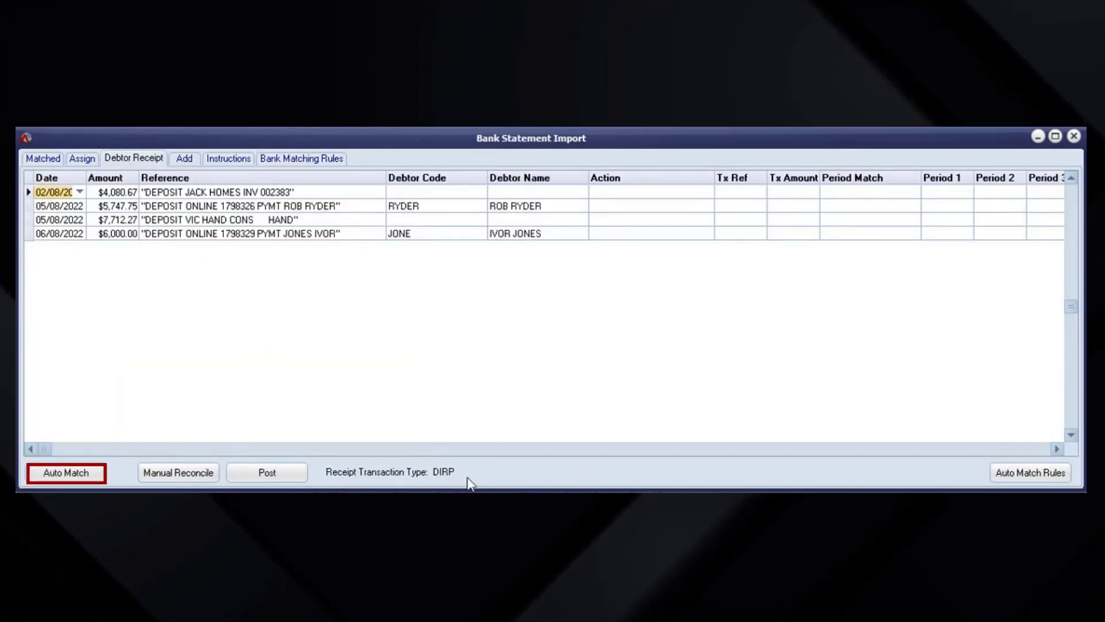
{"action": "left_click", "coordinate": [79, 473]}
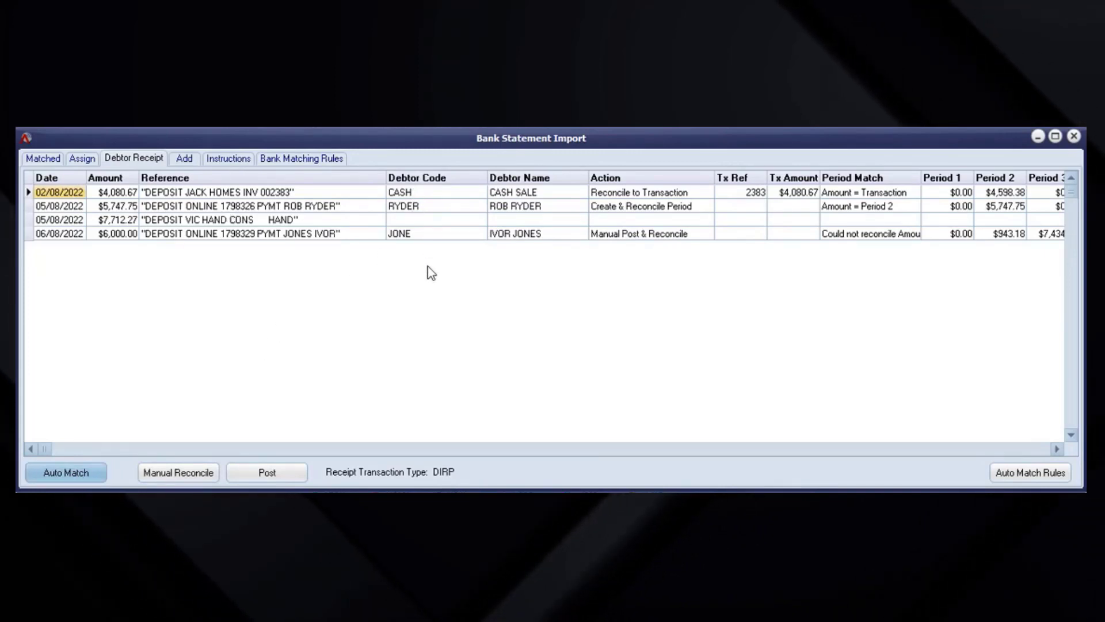
{"action": "left_click", "coordinate": [299, 193]}
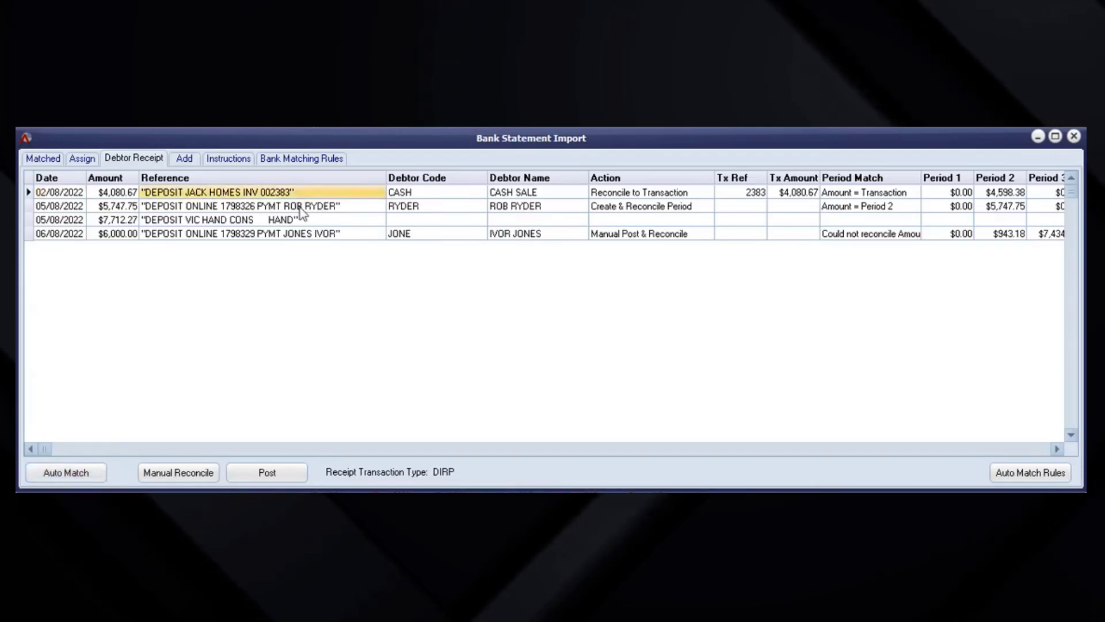
{"action": "left_click", "coordinate": [301, 209]}
{"action": "left_click", "coordinate": [301, 219]}
{"action": "left_click", "coordinate": [303, 235]}
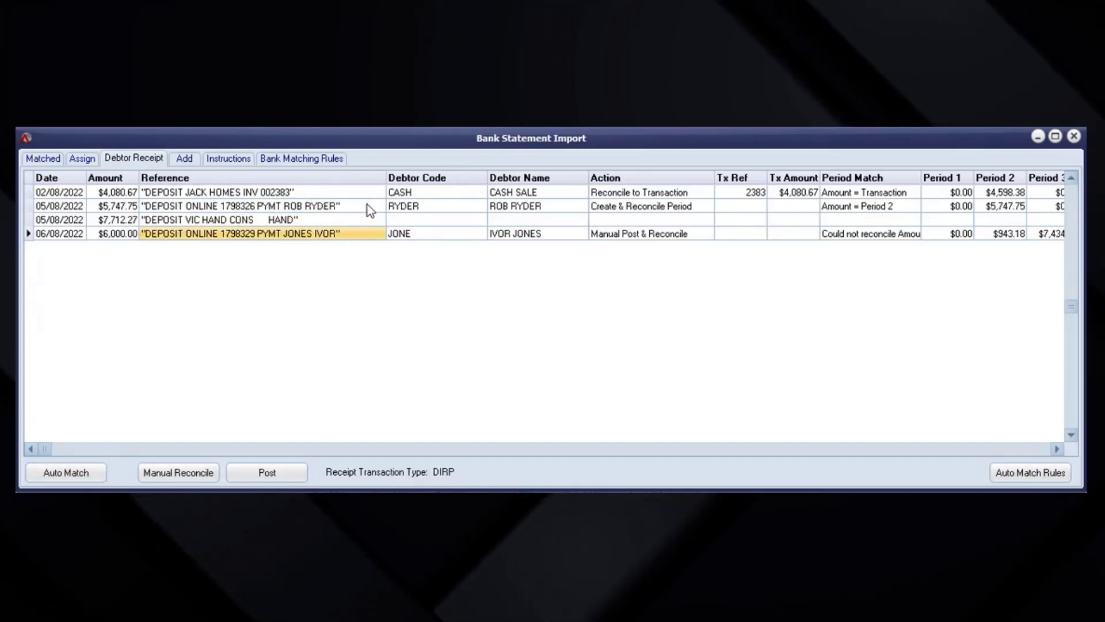
Examine the 02/08/2022 deposit's debtor code, statement and transaction amounts, period match, Period 2 balance and assigned action
{"action": "left_click", "coordinate": [273, 193]}
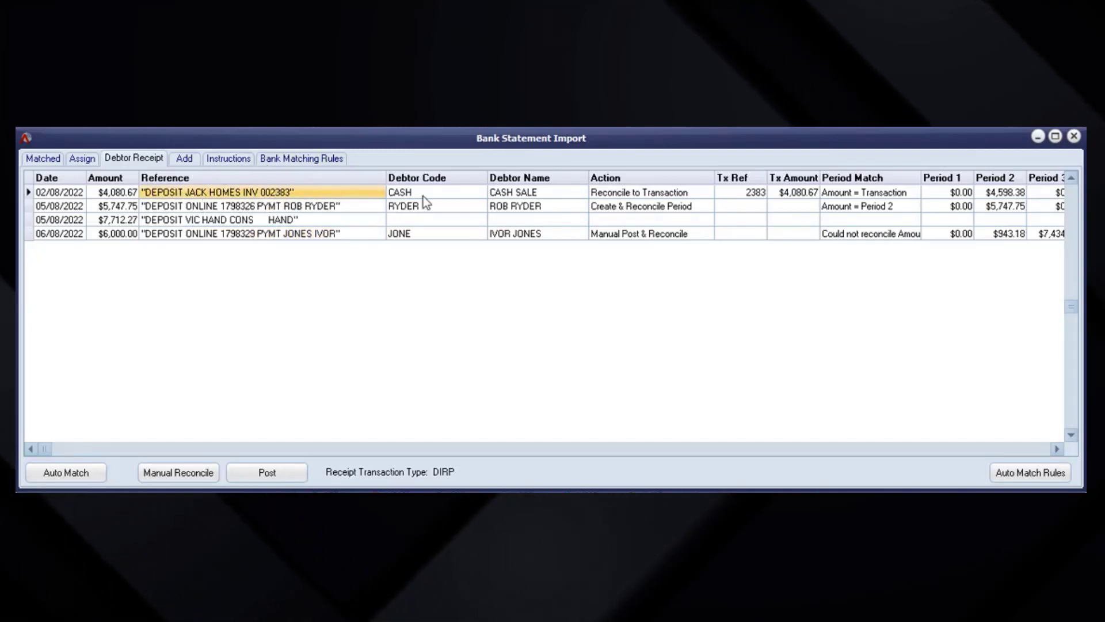
{"action": "key", "text": "Tab"}
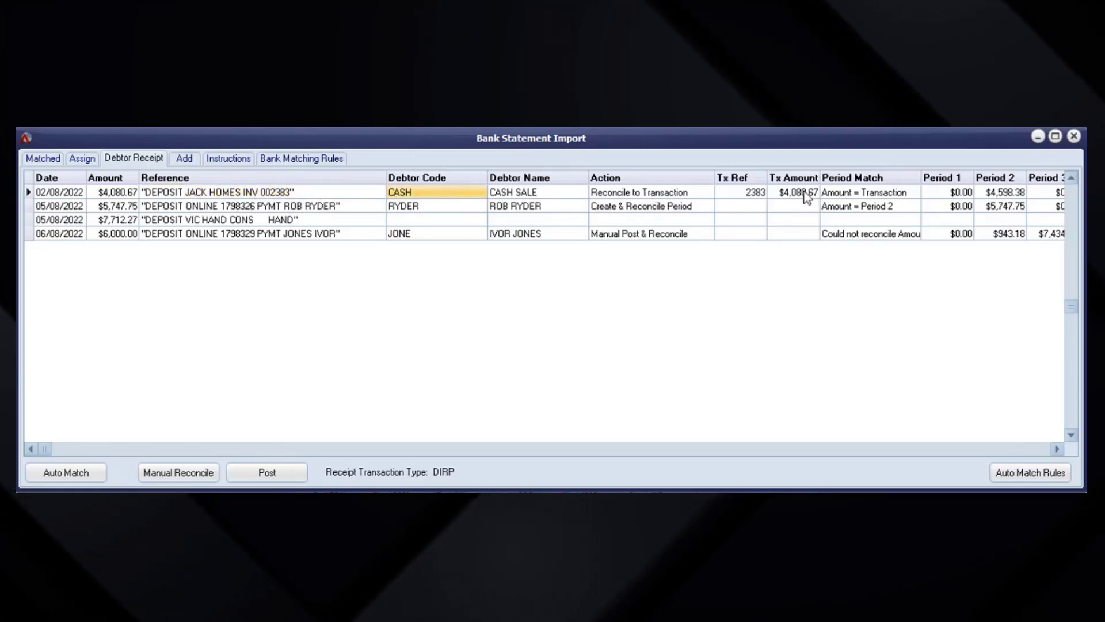
{"action": "left_click", "coordinate": [806, 196]}
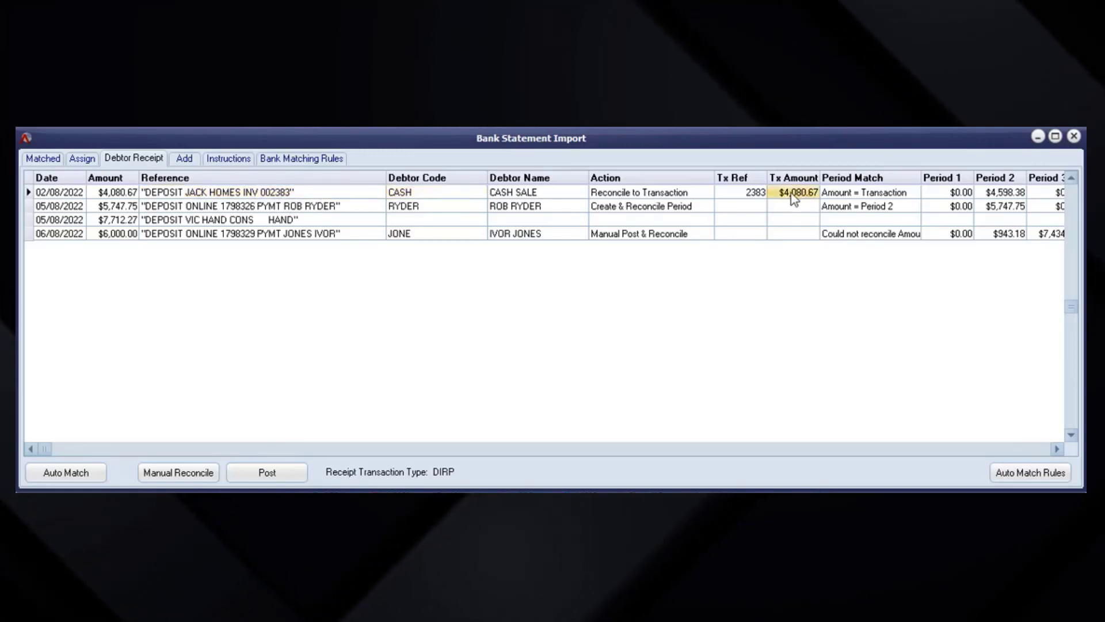
{"action": "left_click", "coordinate": [113, 196]}
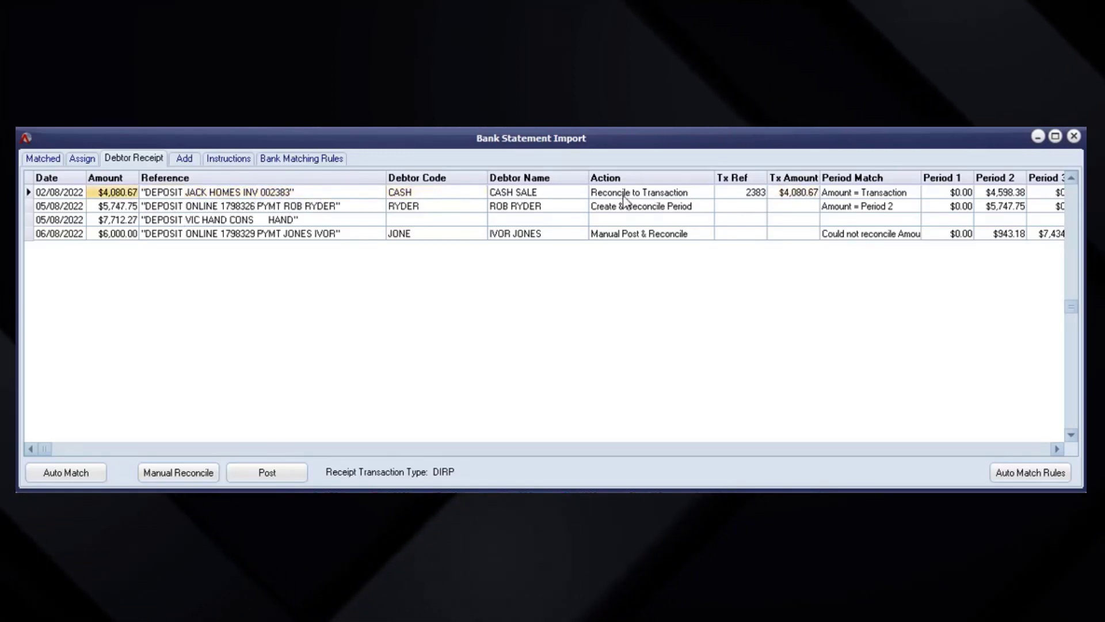
{"action": "left_click", "coordinate": [451, 195]}
{"action": "left_click", "coordinate": [1004, 197]}
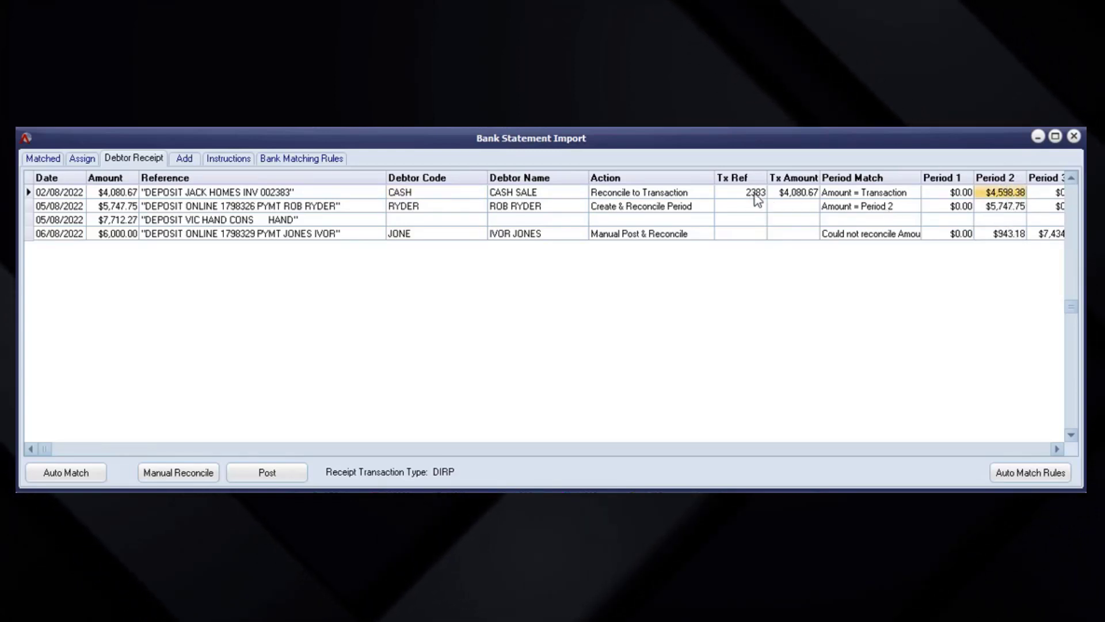
{"action": "left_click", "coordinate": [917, 195]}
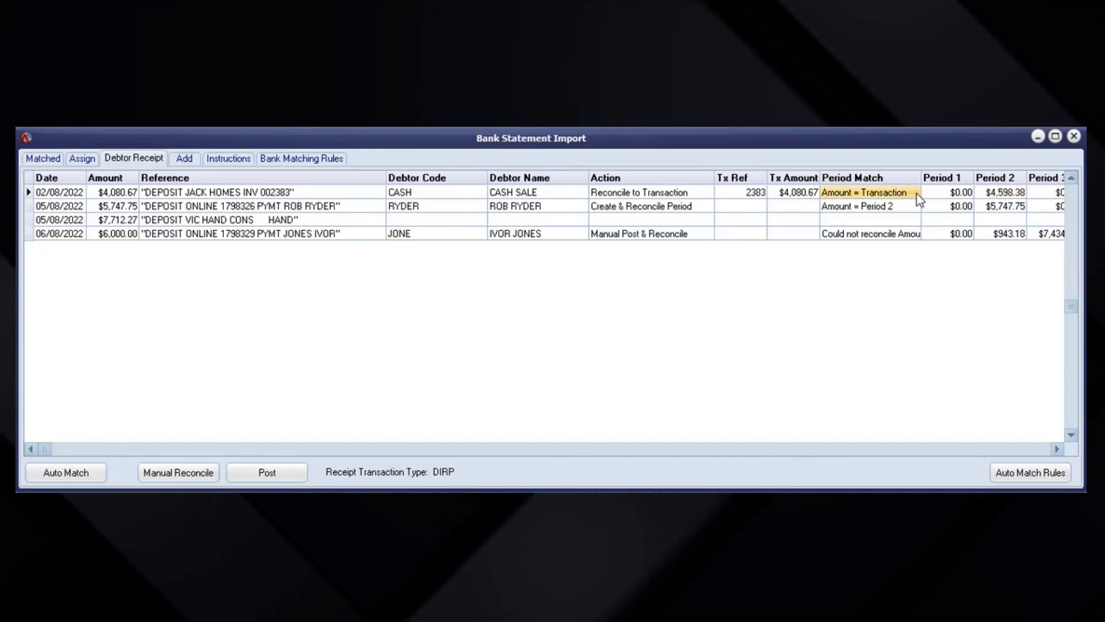
{"action": "left_click", "coordinate": [661, 194]}
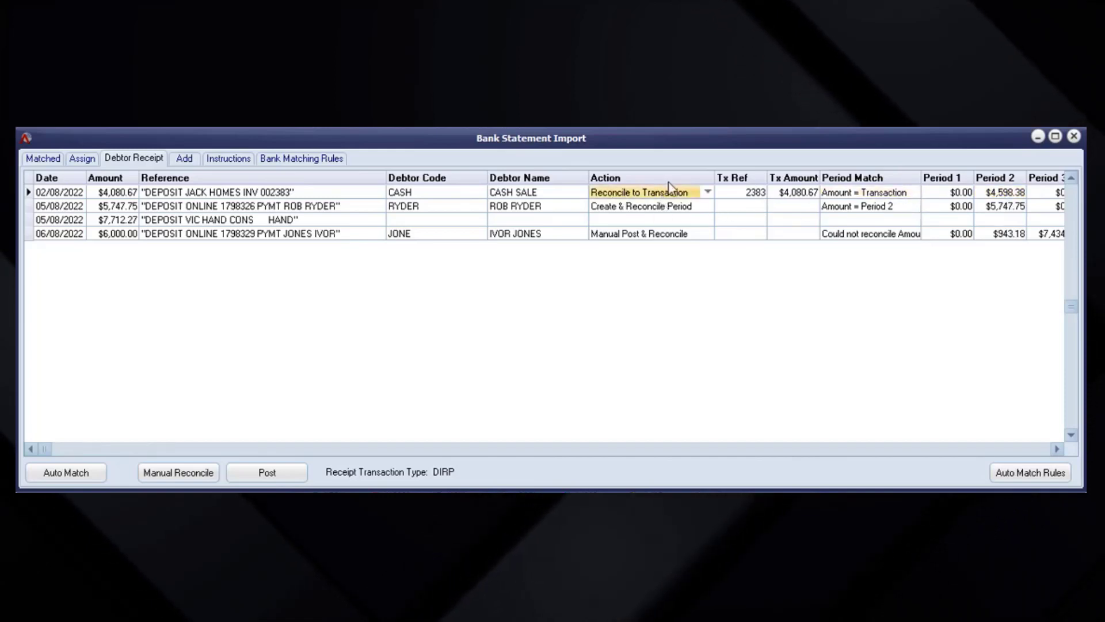
{"action": "left_click", "coordinate": [707, 191]}
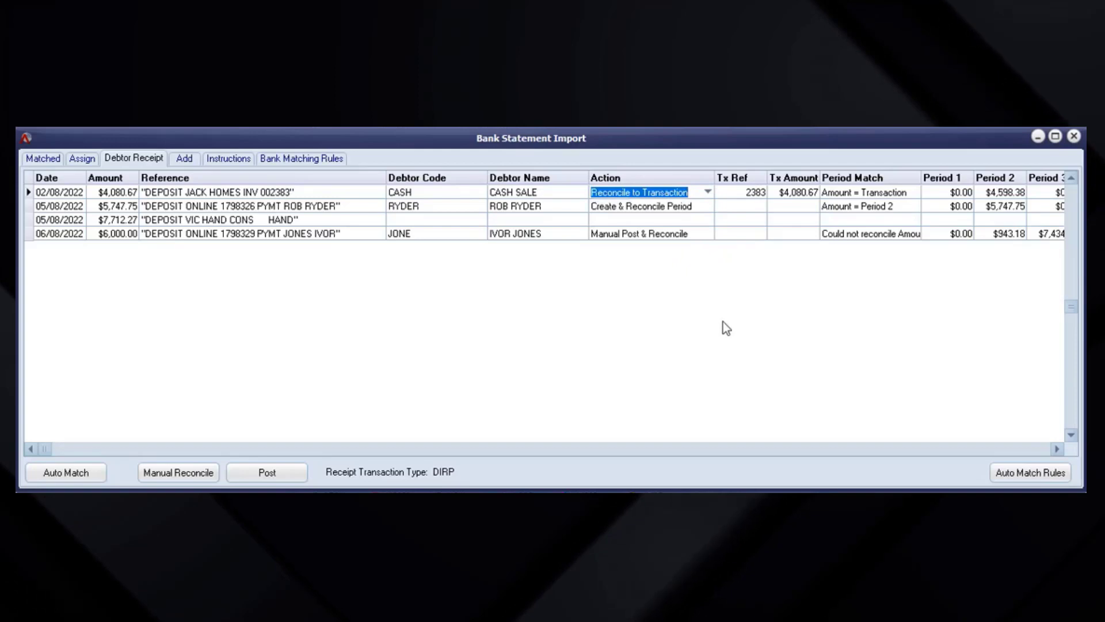
Examine the 05/08/2022 online deposit's amount, debtor code, Period 2 balance, period match and available reconcile actions
{"action": "left_click", "coordinate": [130, 208]}
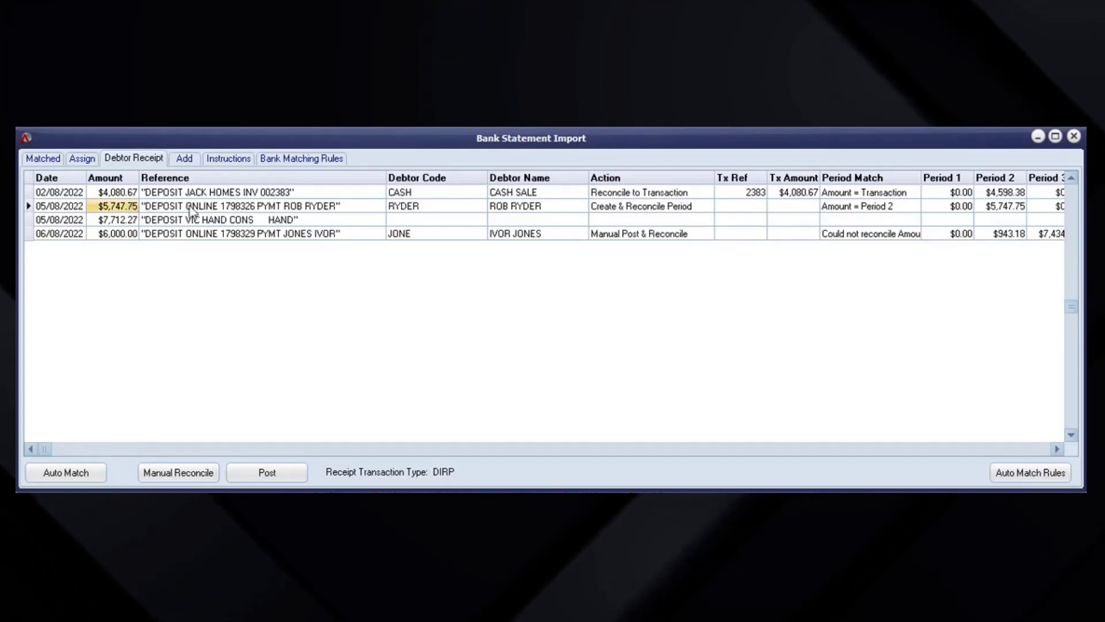
{"action": "left_click", "coordinate": [434, 208]}
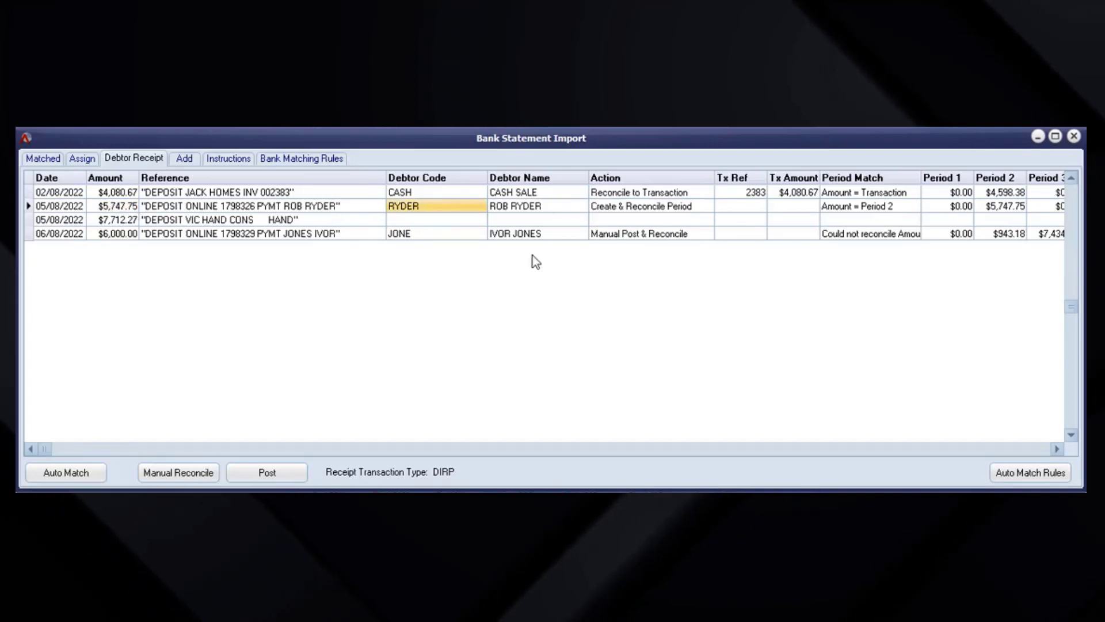
{"action": "left_click", "coordinate": [128, 208]}
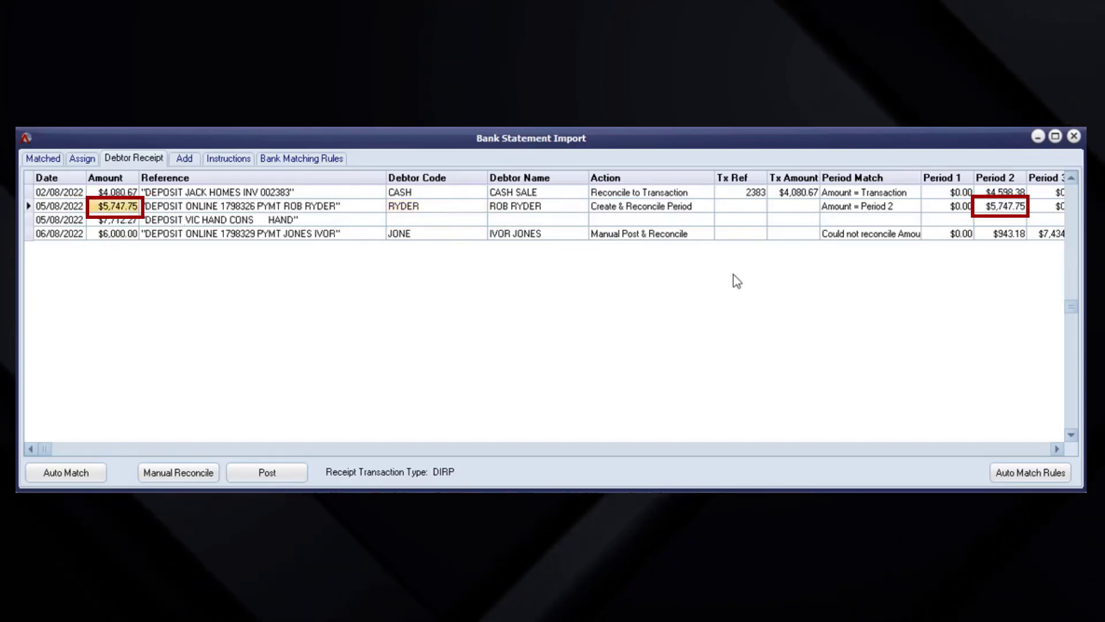
{"action": "left_click", "coordinate": [1003, 206]}
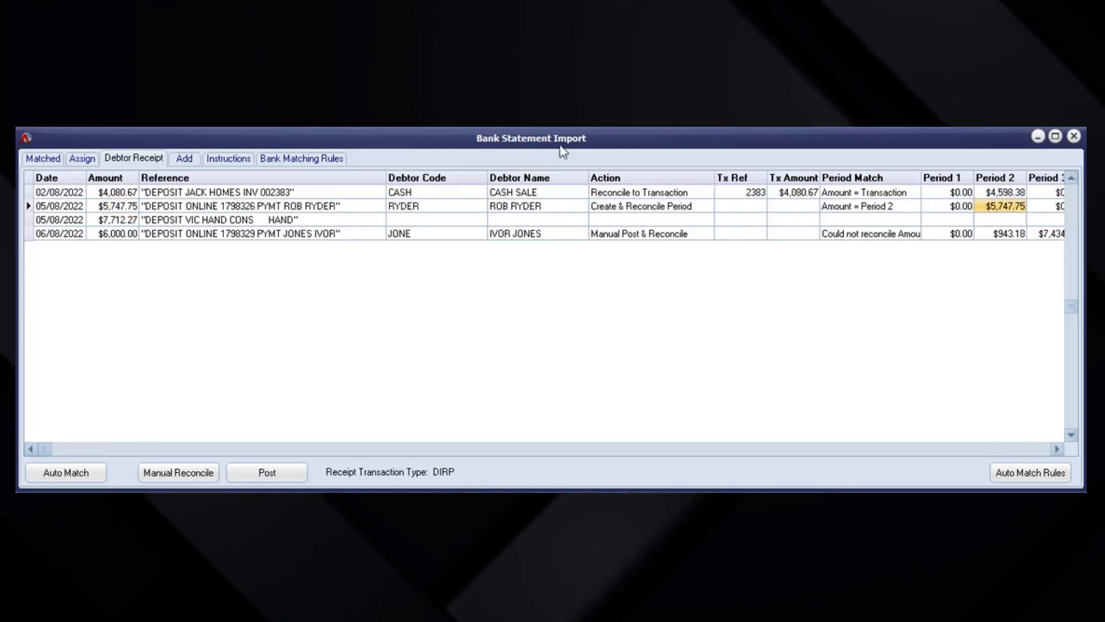
{"action": "left_click", "coordinate": [862, 207]}
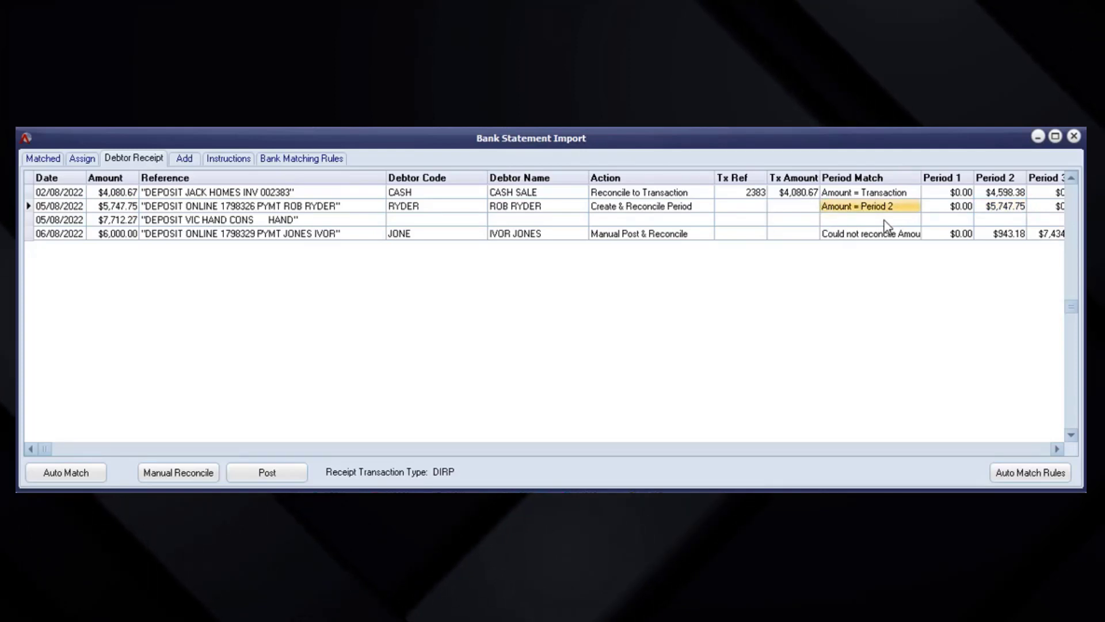
{"action": "left_click", "coordinate": [711, 208]}
{"action": "left_click", "coordinate": [708, 207]}
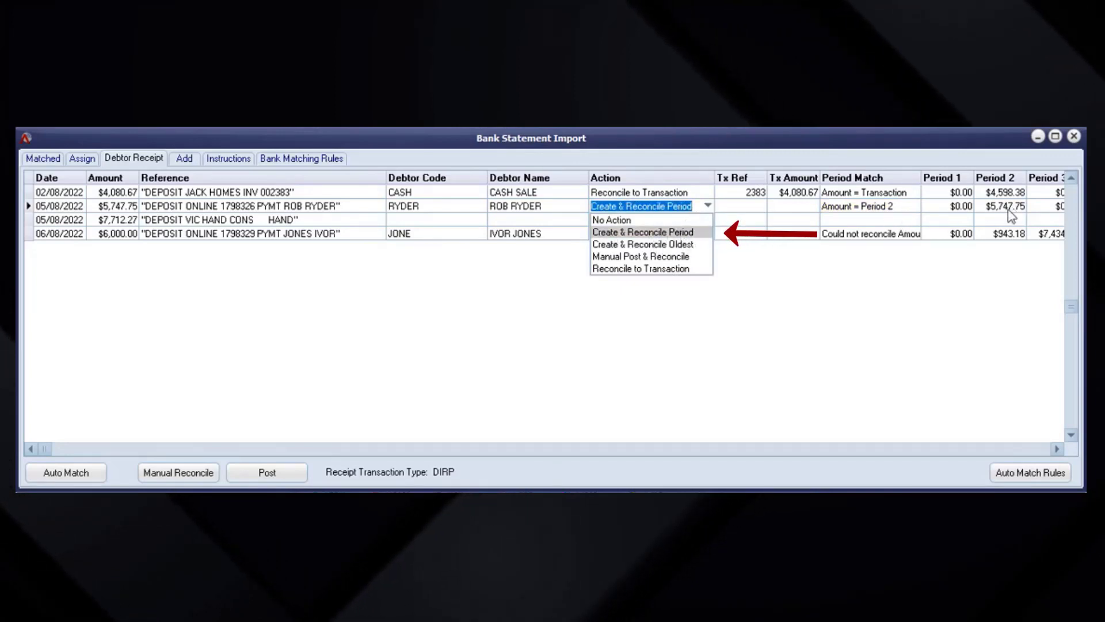
{"action": "left_click", "coordinate": [709, 205]}
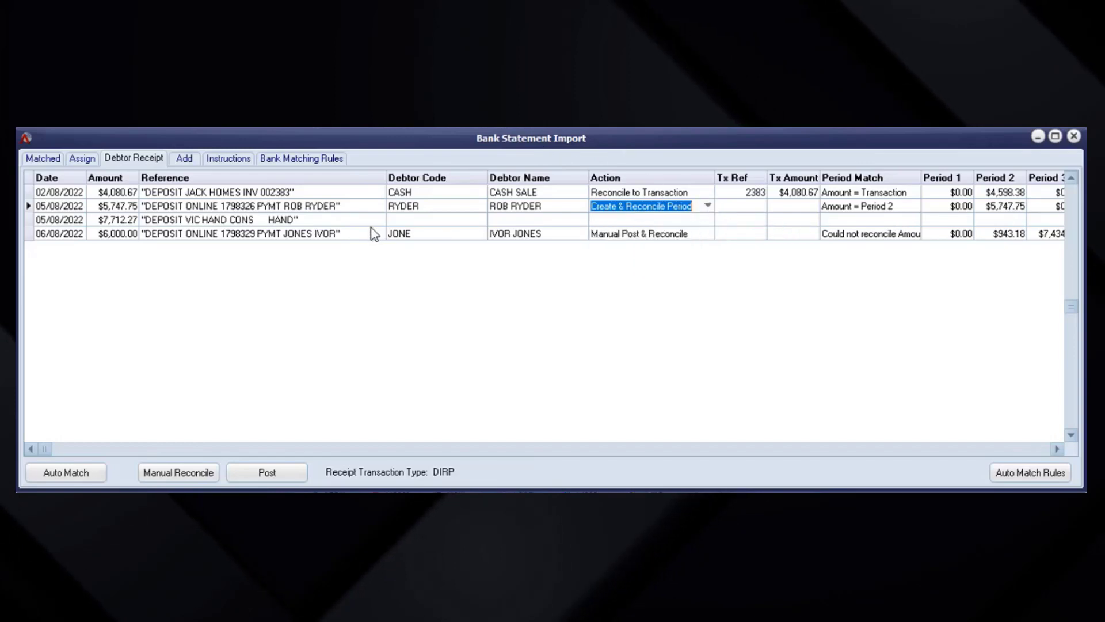
Inspect the VIC HAND CONS deposit, and the 06/08/2022 deposit's debtor code, period match and balances for Periods 2 to 4
{"action": "left_click", "coordinate": [352, 222]}
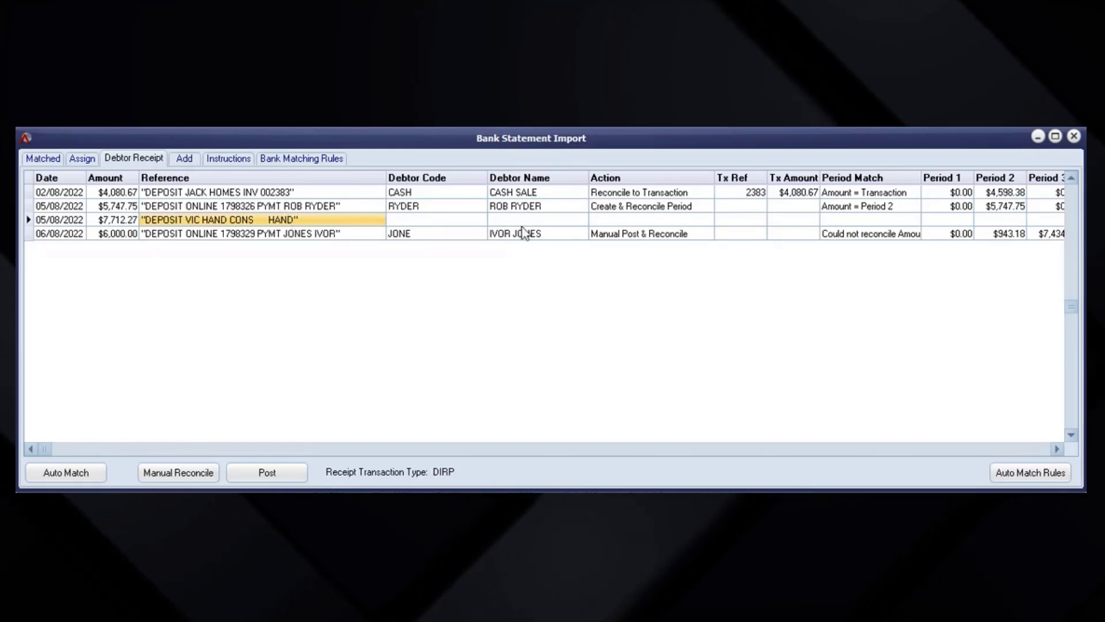
{"action": "left_click", "coordinate": [347, 236]}
{"action": "left_click", "coordinate": [412, 238]}
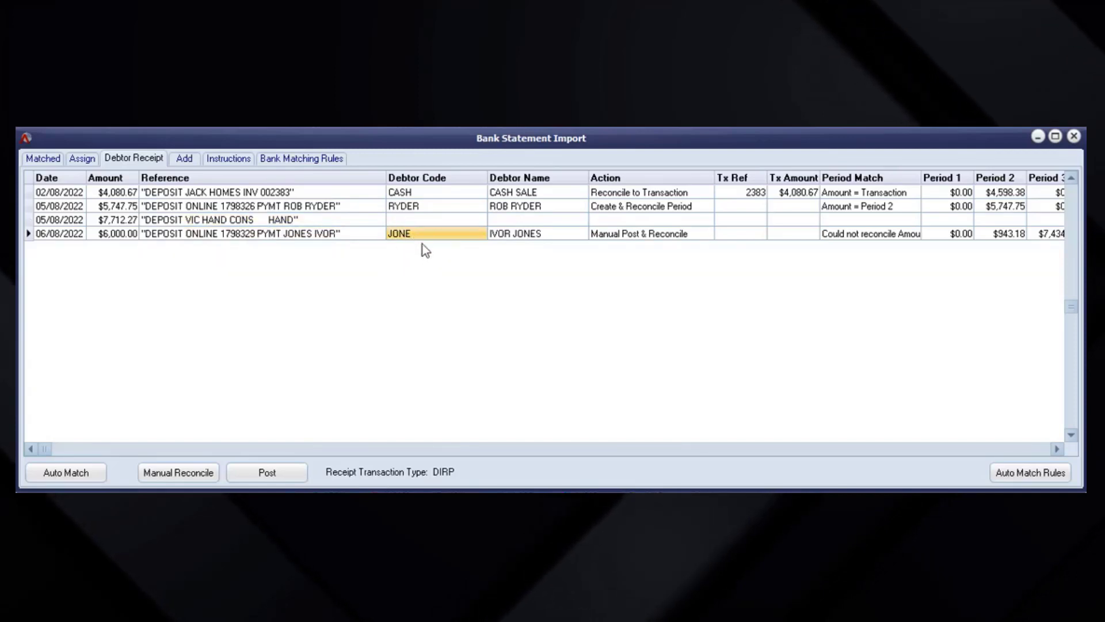
{"action": "left_click", "coordinate": [914, 240]}
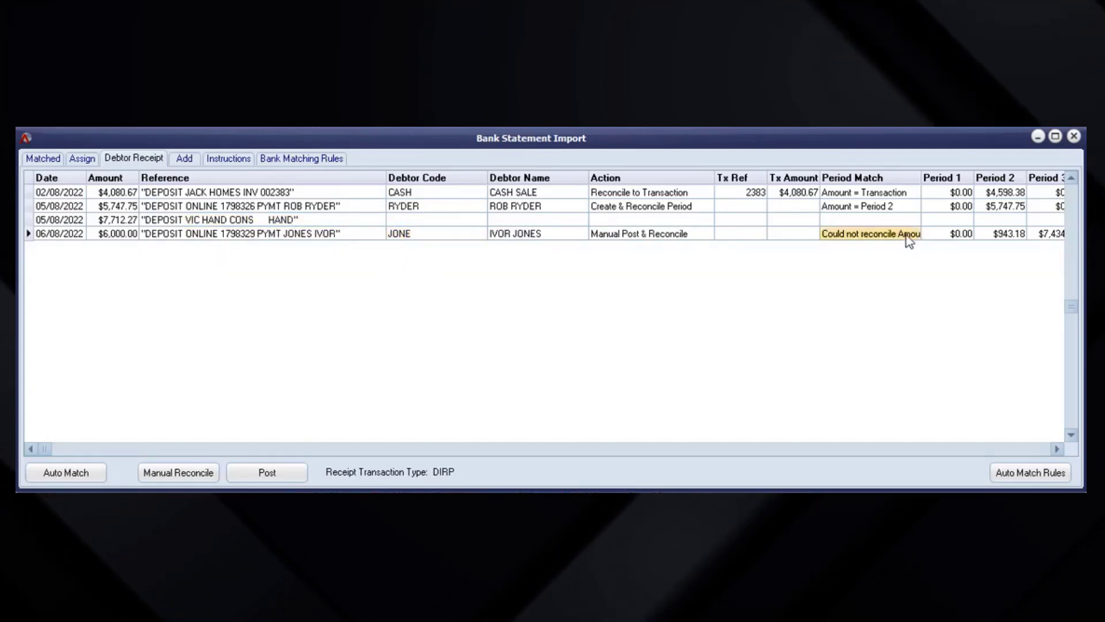
{"action": "left_click", "coordinate": [1009, 246]}
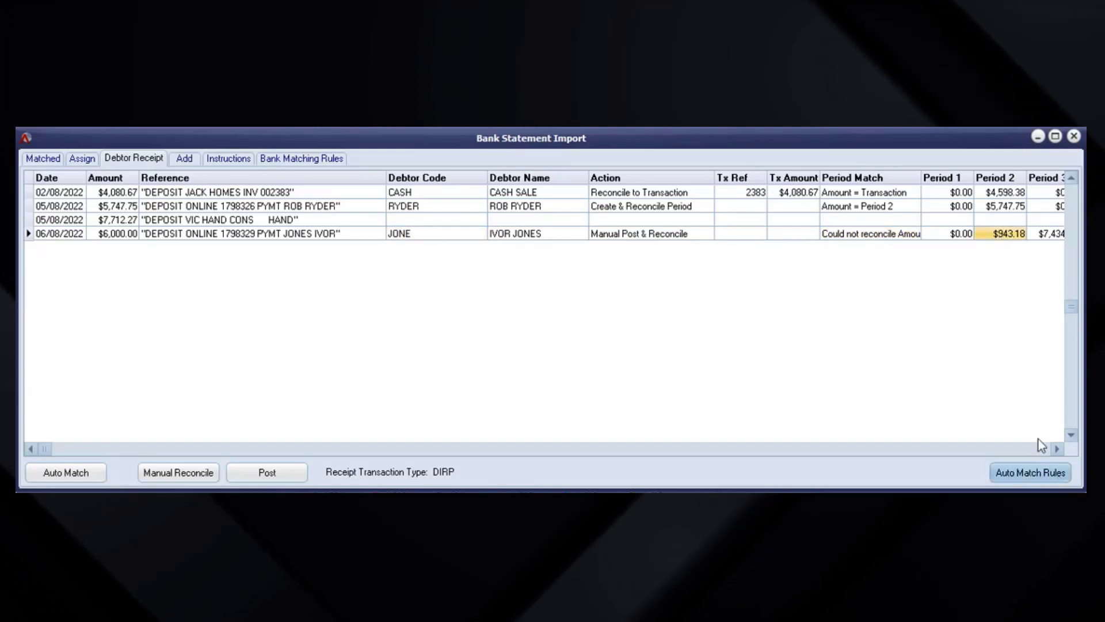
{"action": "left_click", "coordinate": [1057, 448]}
{"action": "left_click", "coordinate": [949, 236]}
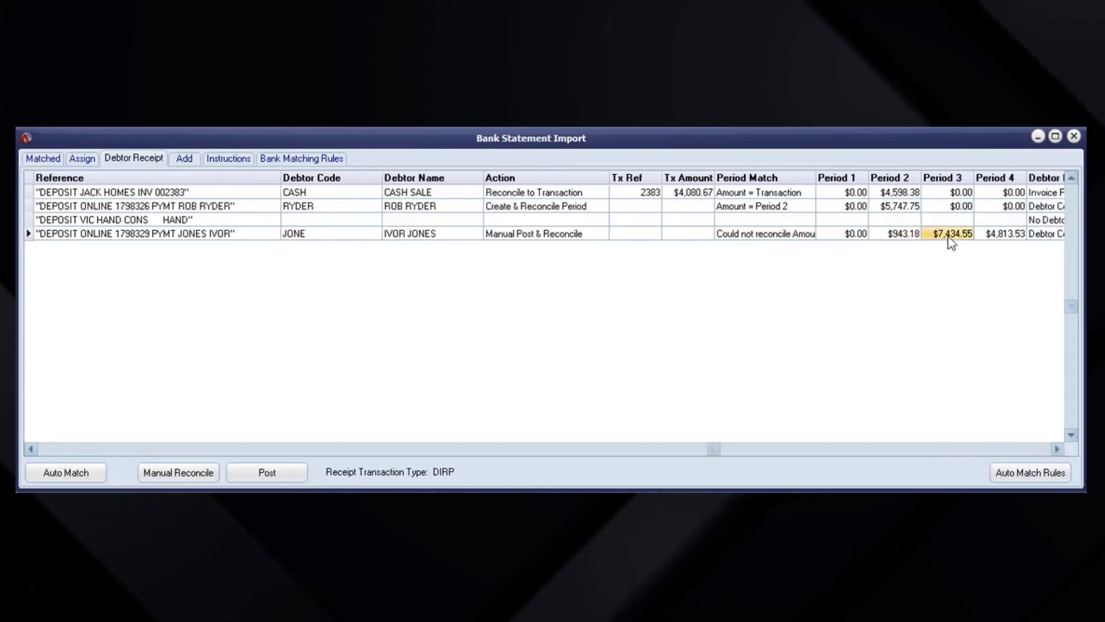
{"action": "left_click", "coordinate": [1001, 237]}
{"action": "left_click", "coordinate": [959, 236]}
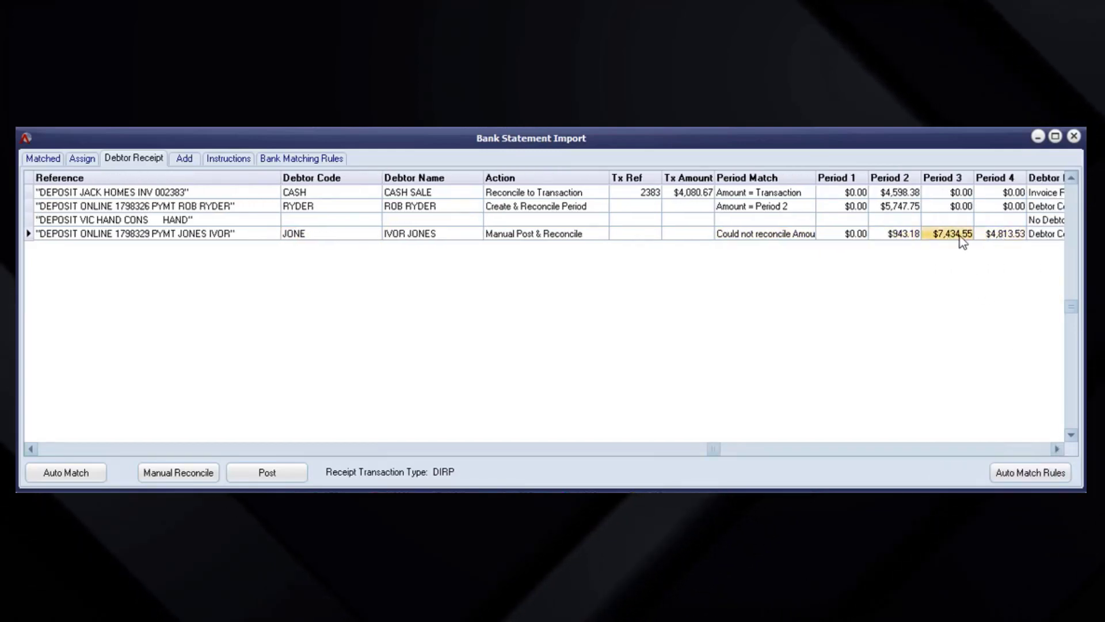
{"action": "left_click", "coordinate": [913, 238]}
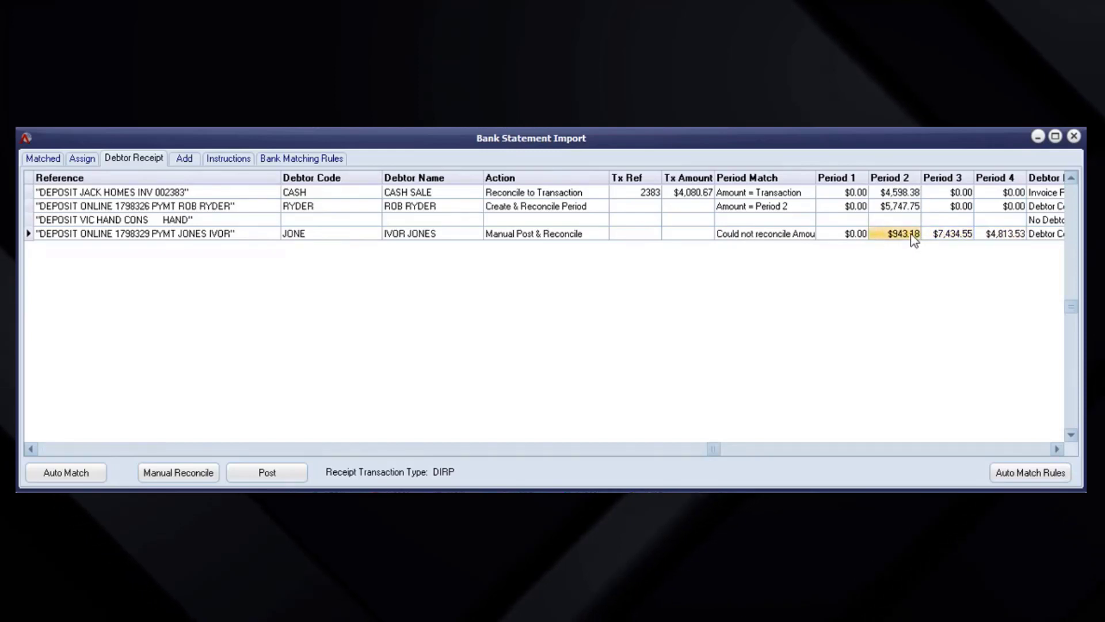
Compare the 06/08/2022 deposit's amount with the debtor's balances in Periods 4, 3 and 2
{"action": "left_click", "coordinate": [97, 447]}
{"action": "left_click", "coordinate": [128, 235]}
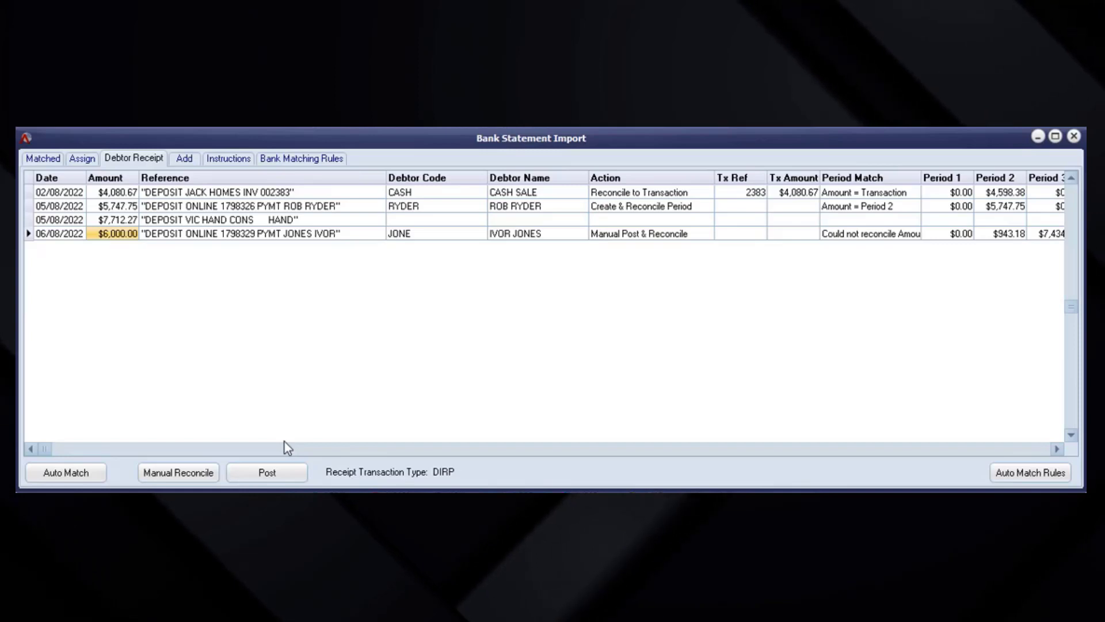
{"action": "left_click", "coordinate": [1057, 449]}
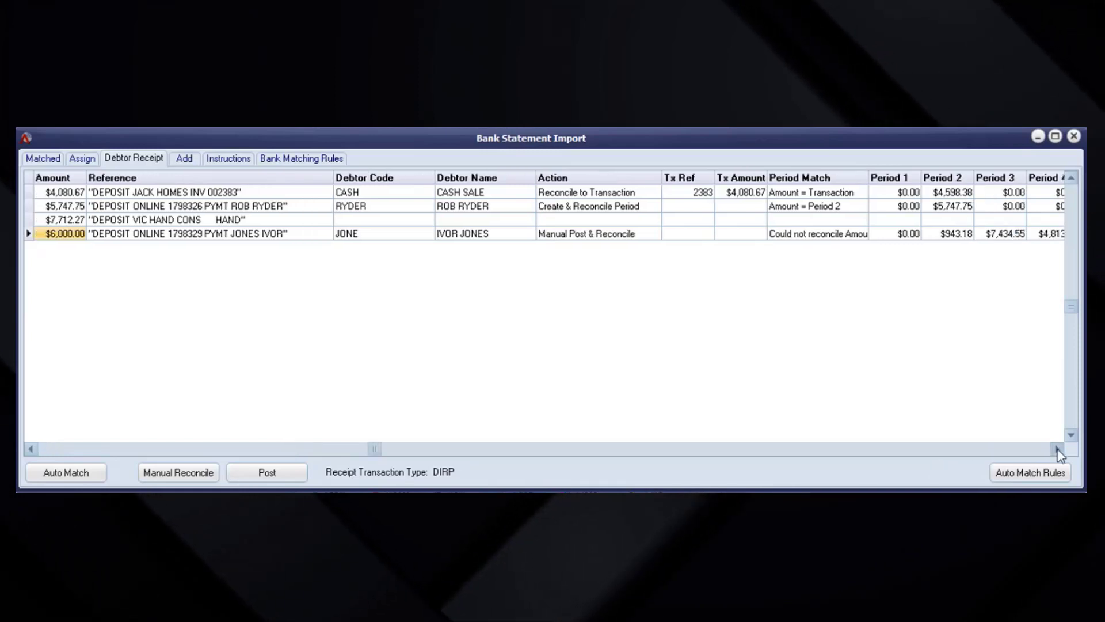
{"action": "left_click", "coordinate": [1057, 449]}
{"action": "left_click", "coordinate": [1002, 236]}
{"action": "left_click", "coordinate": [965, 239]}
{"action": "left_click", "coordinate": [901, 237]}
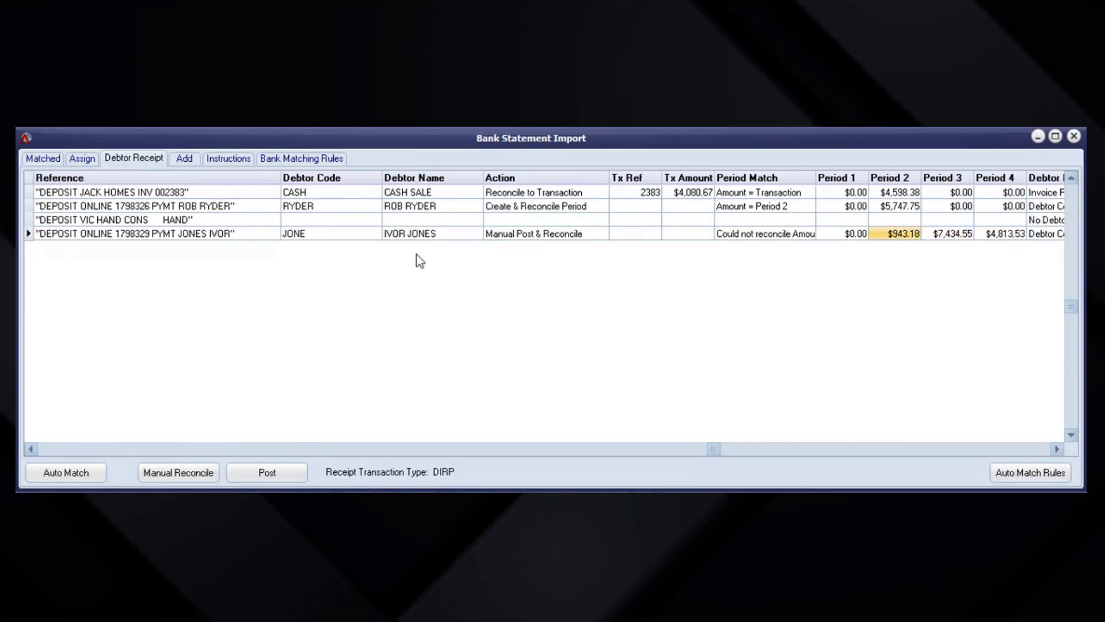
Try the Create & Reconcile Oldest action on the 06/08/2022 deposit and restore Manual Post & Reconcile
{"action": "left_click", "coordinate": [570, 239]}
{"action": "left_click", "coordinate": [602, 238]}
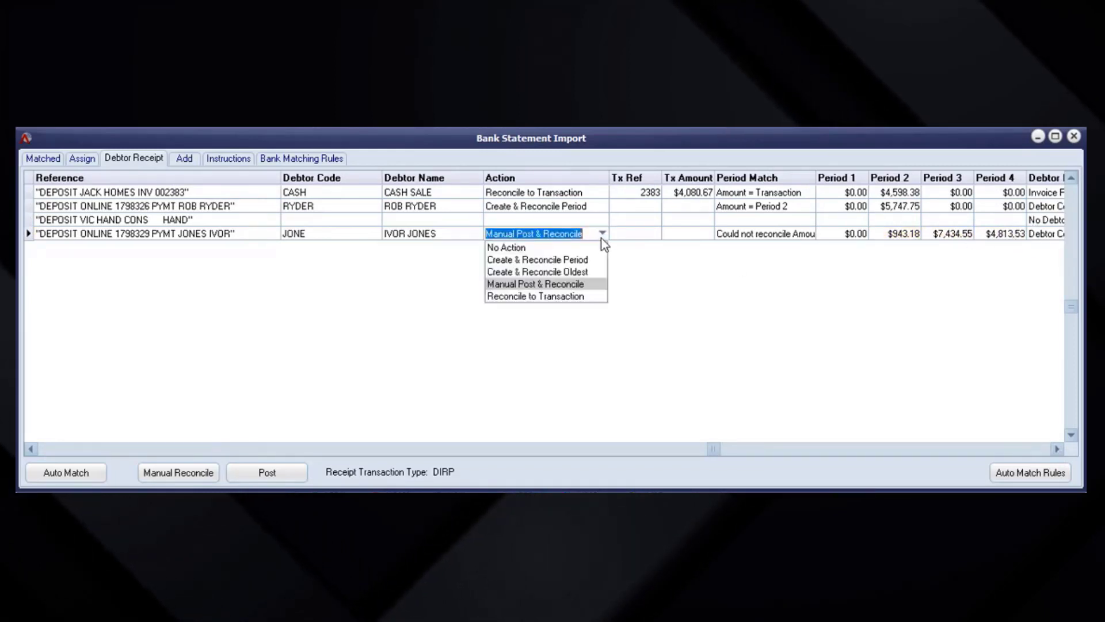
{"action": "left_click", "coordinate": [509, 273]}
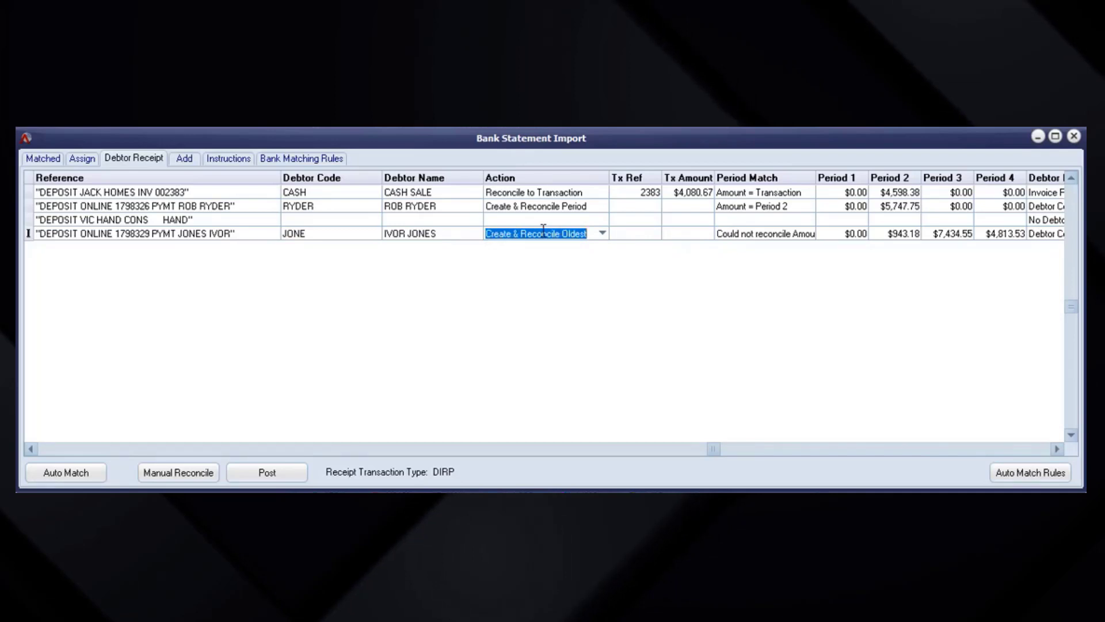
{"action": "left_click", "coordinate": [603, 234]}
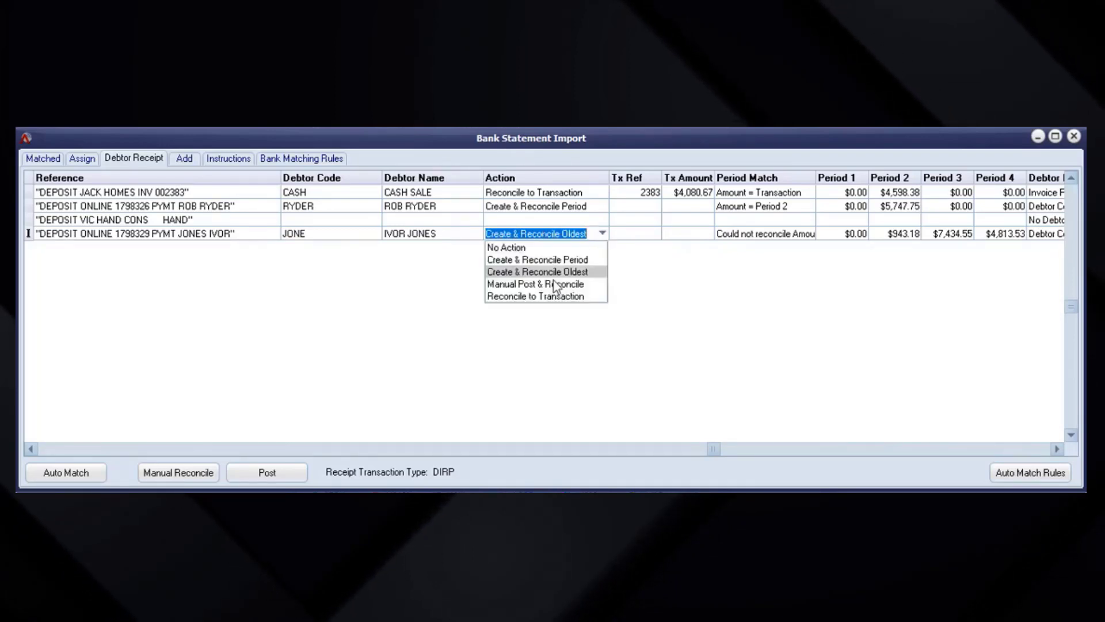
{"action": "left_click", "coordinate": [520, 284]}
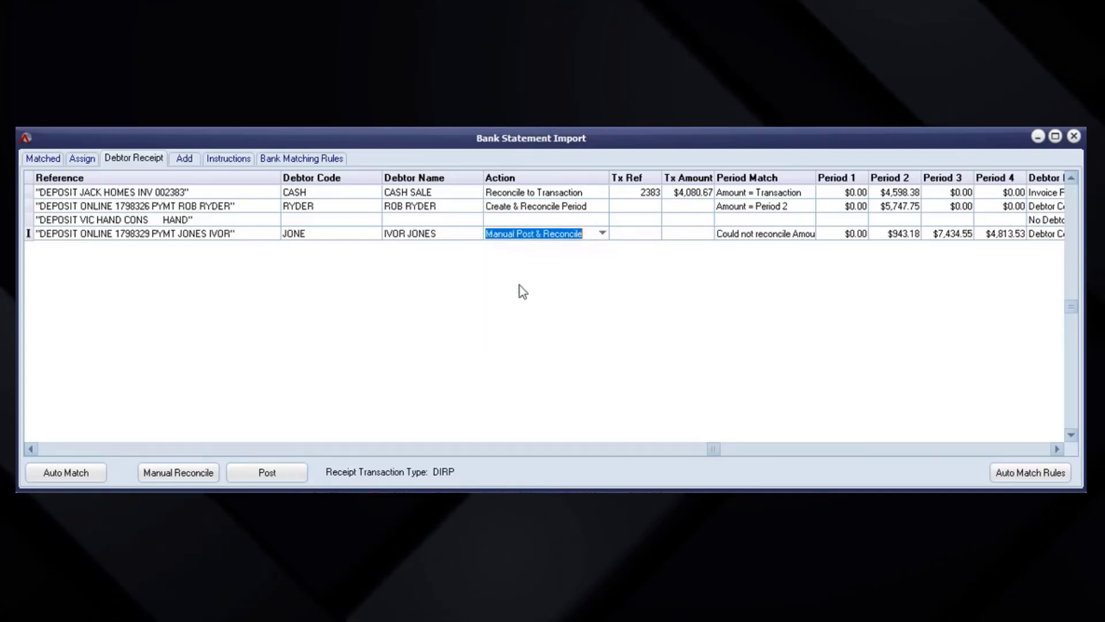
Assign debtor code HAND to the 05/08/2022 VIC HAND CONS deposit through the debtor selection list
{"action": "left_click", "coordinate": [521, 219]}
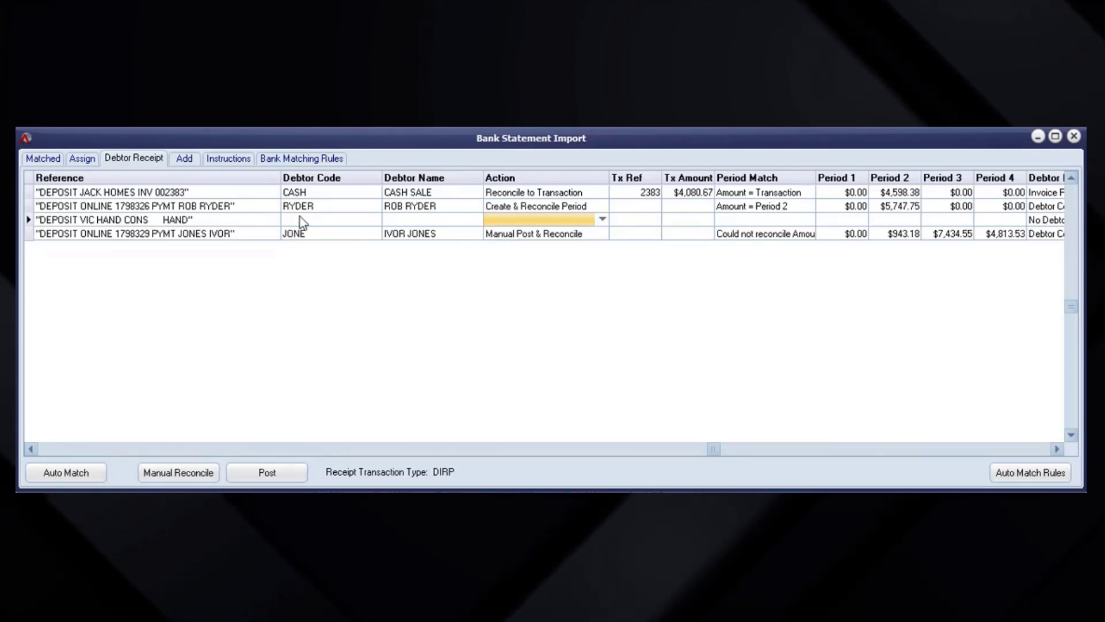
{"action": "left_click", "coordinate": [209, 221]}
{"action": "left_click", "coordinate": [59, 445]}
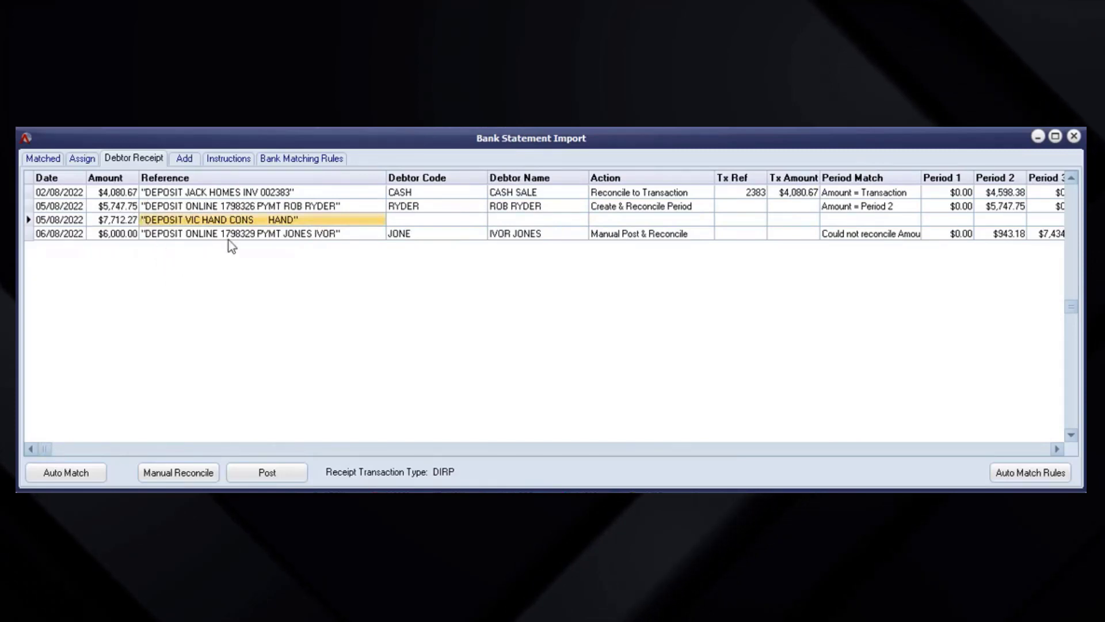
{"action": "double_click", "coordinate": [434, 222]}
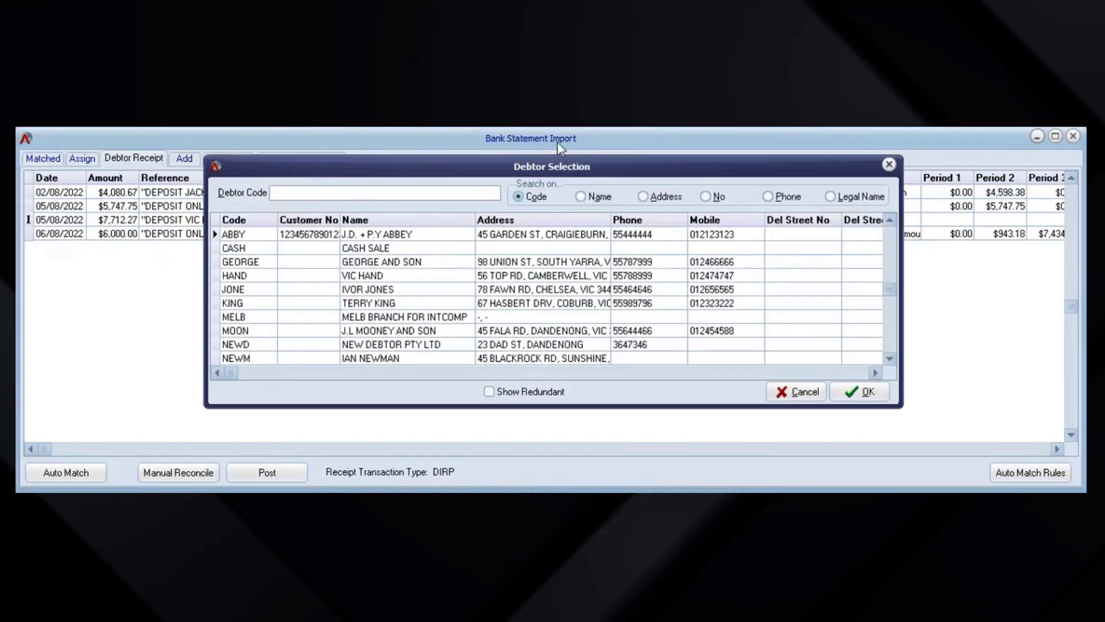
{"action": "left_click_drag", "start_coordinate": [569, 173], "coordinate": [565, 265]}
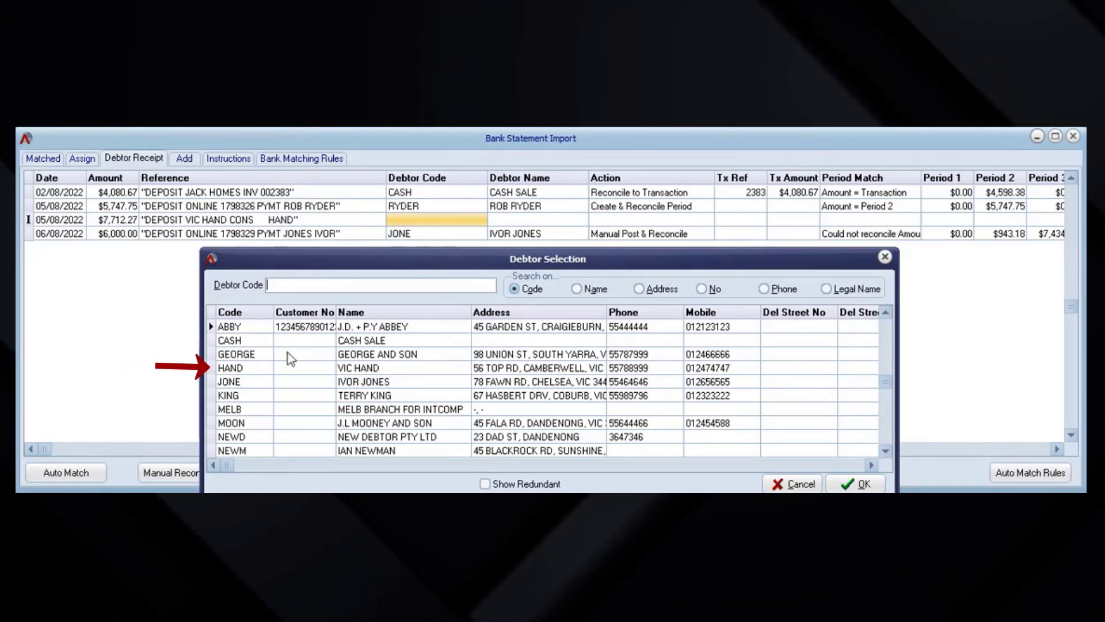
{"action": "left_click", "coordinate": [259, 369]}
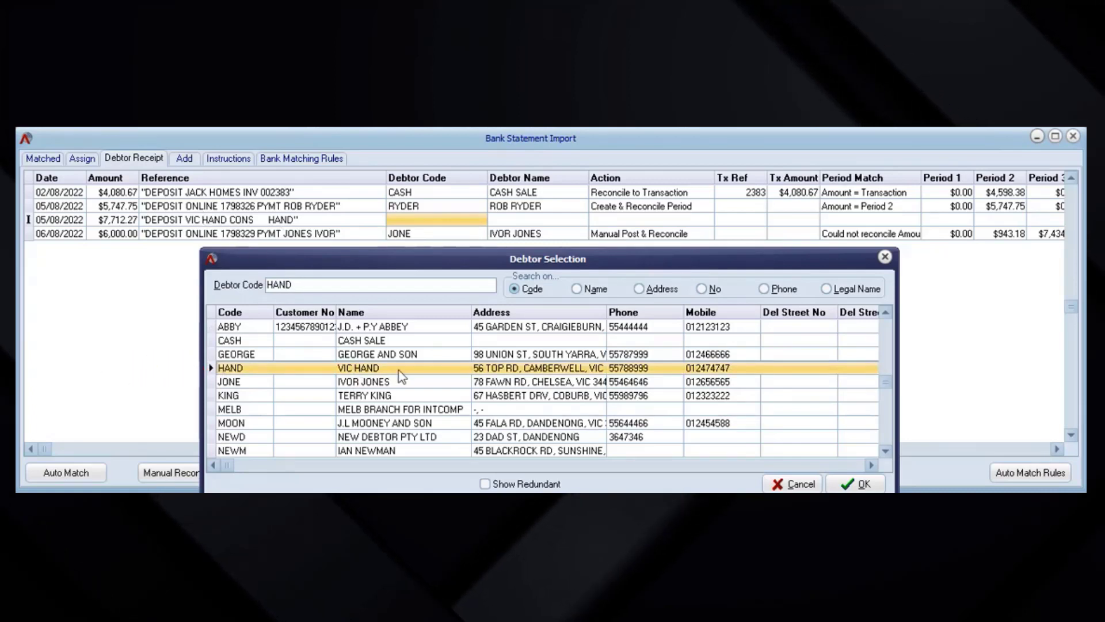
{"action": "left_click", "coordinate": [860, 485]}
Accept changing the debtor's auto-matching rule and shorten its matching text to HAND
{"action": "left_click_drag", "start_coordinate": [651, 232], "coordinate": [650, 292]}
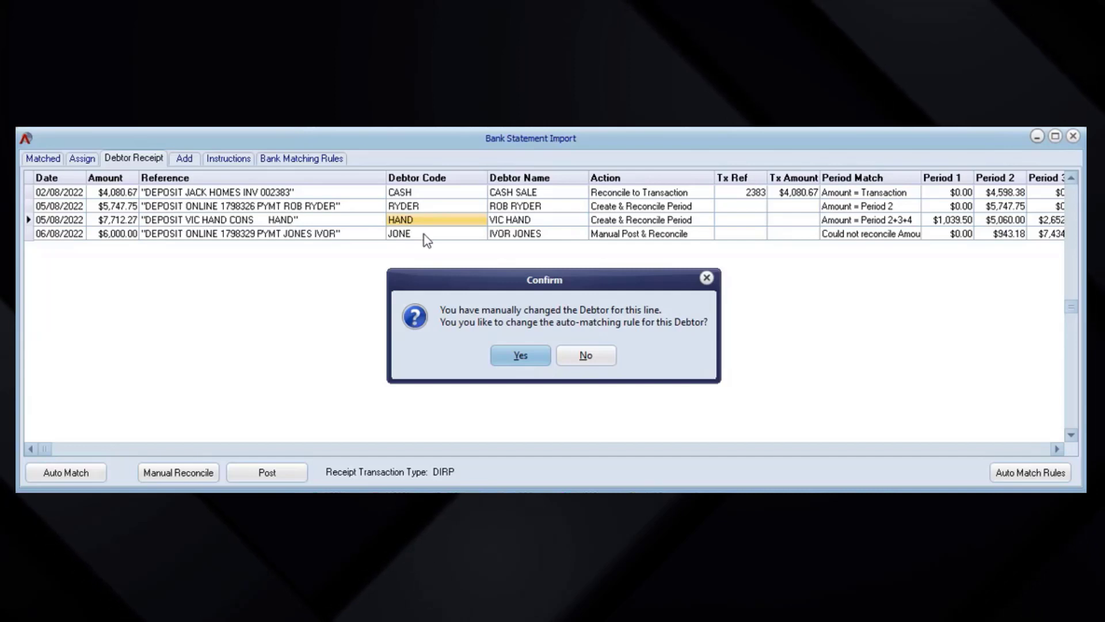
{"action": "left_click", "coordinate": [524, 359]}
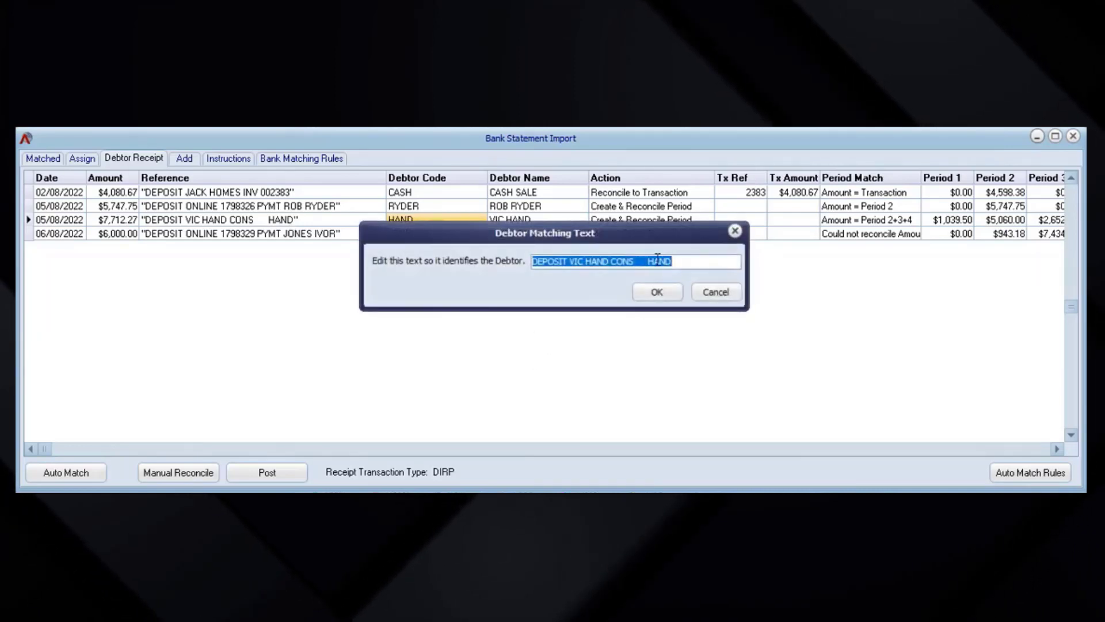
{"action": "left_click_drag", "start_coordinate": [648, 264], "coordinate": [489, 268]}
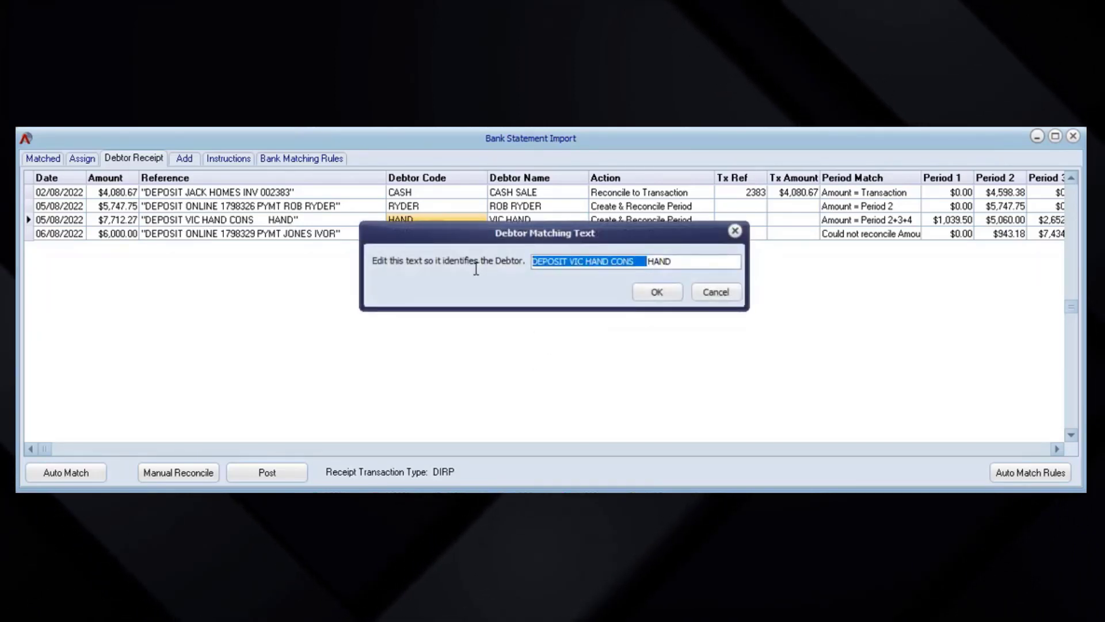
{"action": "key", "text": "Delete"}
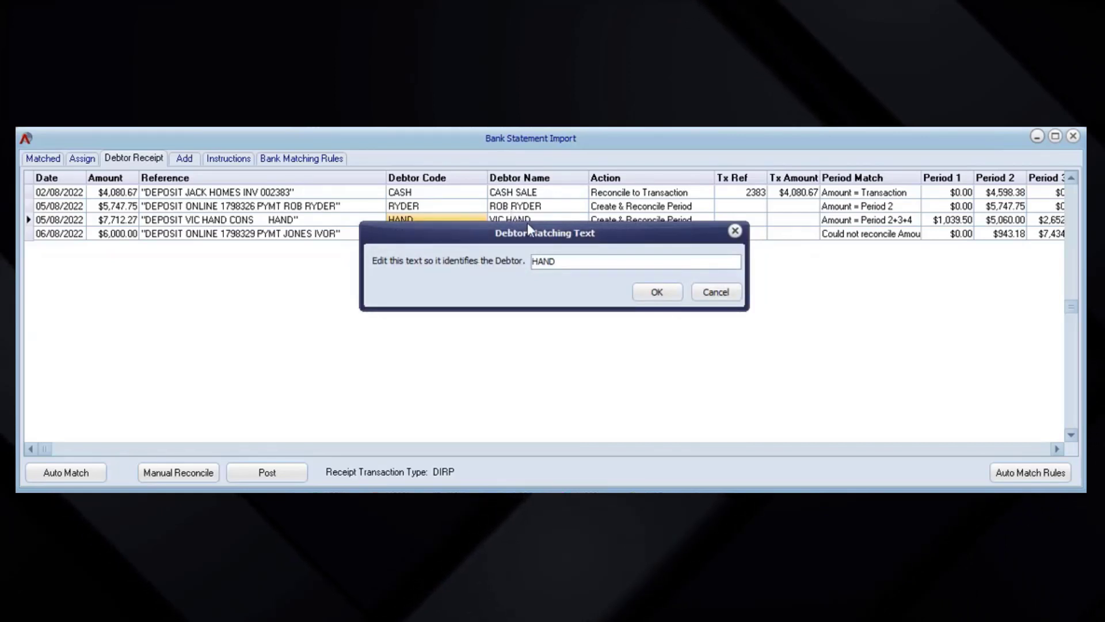
{"action": "left_click_drag", "start_coordinate": [528, 230], "coordinate": [452, 282]}
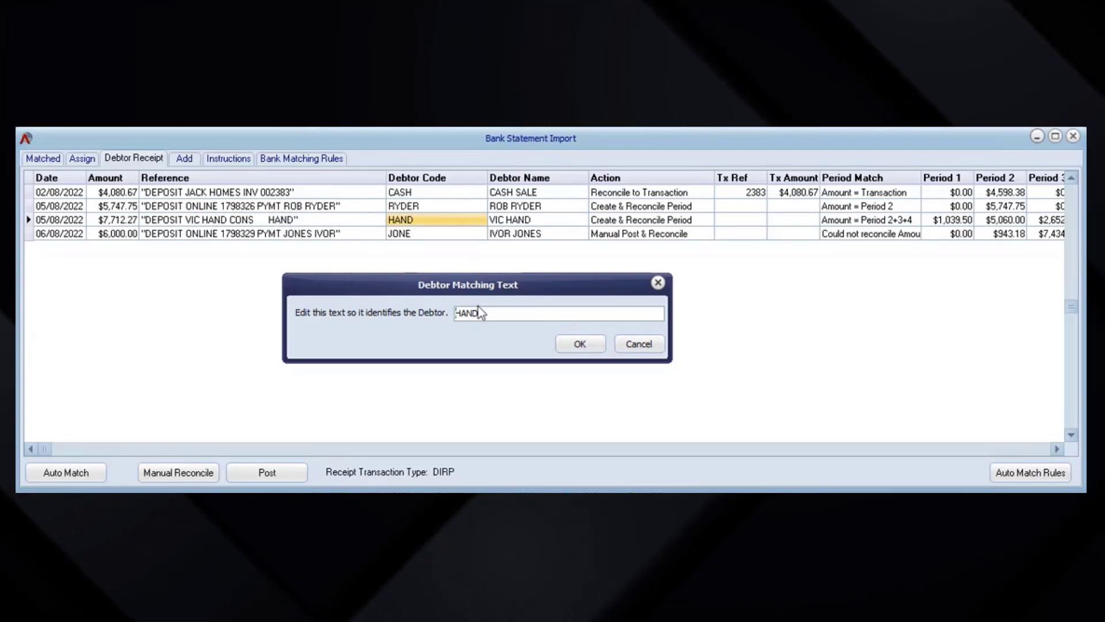
{"action": "left_click", "coordinate": [585, 347]}
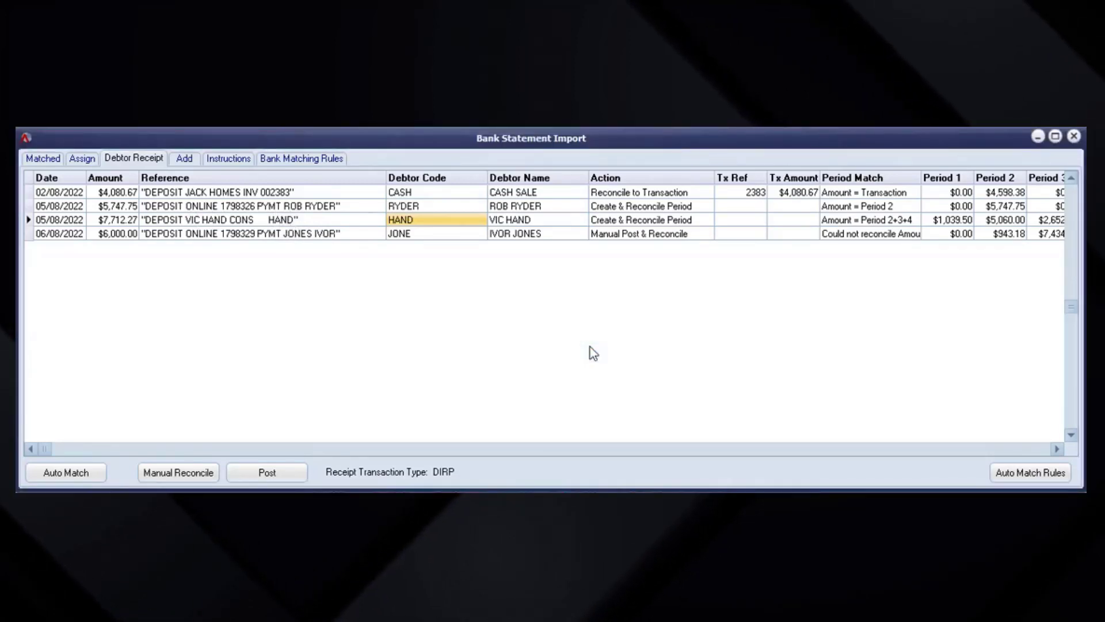
Compare the VIC HAND CONS deposit's amount with the debtor's balances in Periods 2, 3 and 4
{"action": "left_click", "coordinate": [890, 225]}
{"action": "key", "text": "Right"}
{"action": "key", "text": "Right"}
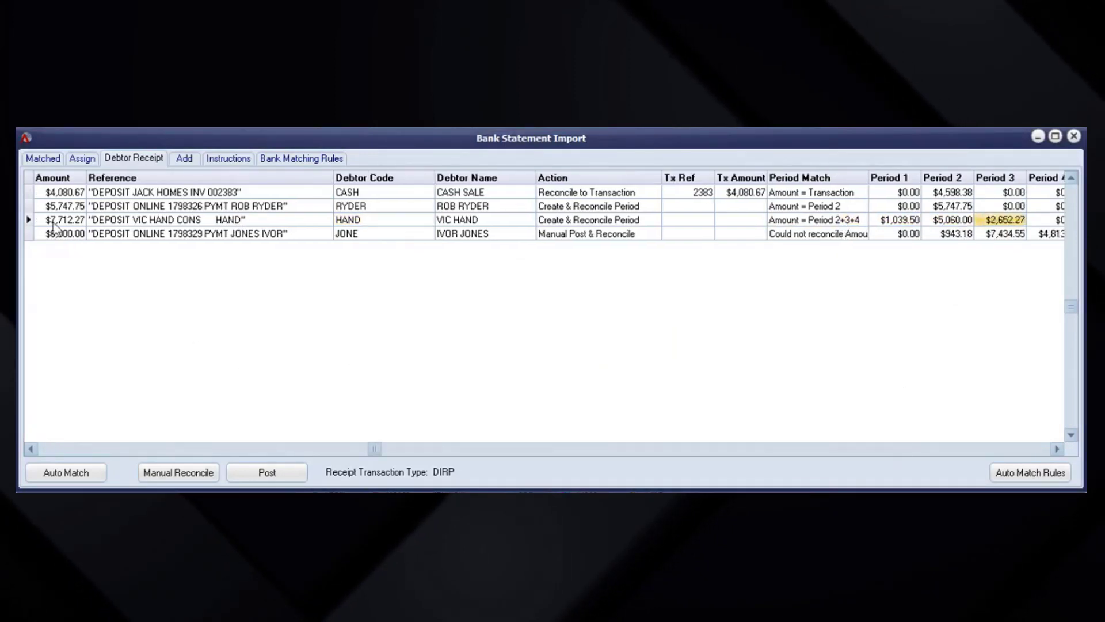
{"action": "left_click", "coordinate": [53, 224]}
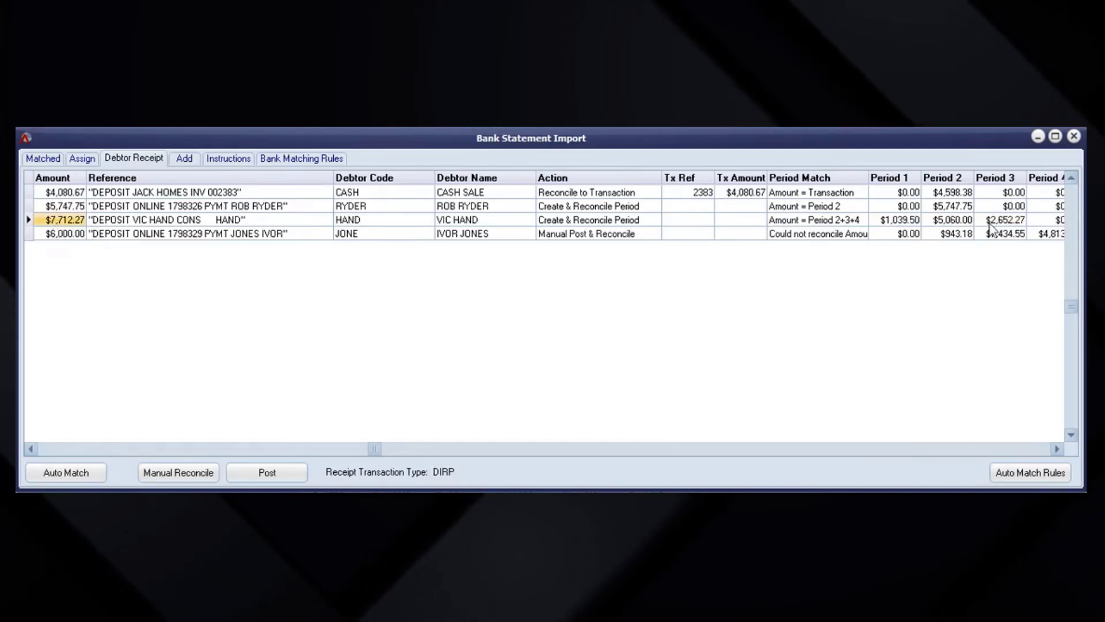
{"action": "left_click", "coordinate": [960, 222]}
{"action": "left_click", "coordinate": [1001, 221]}
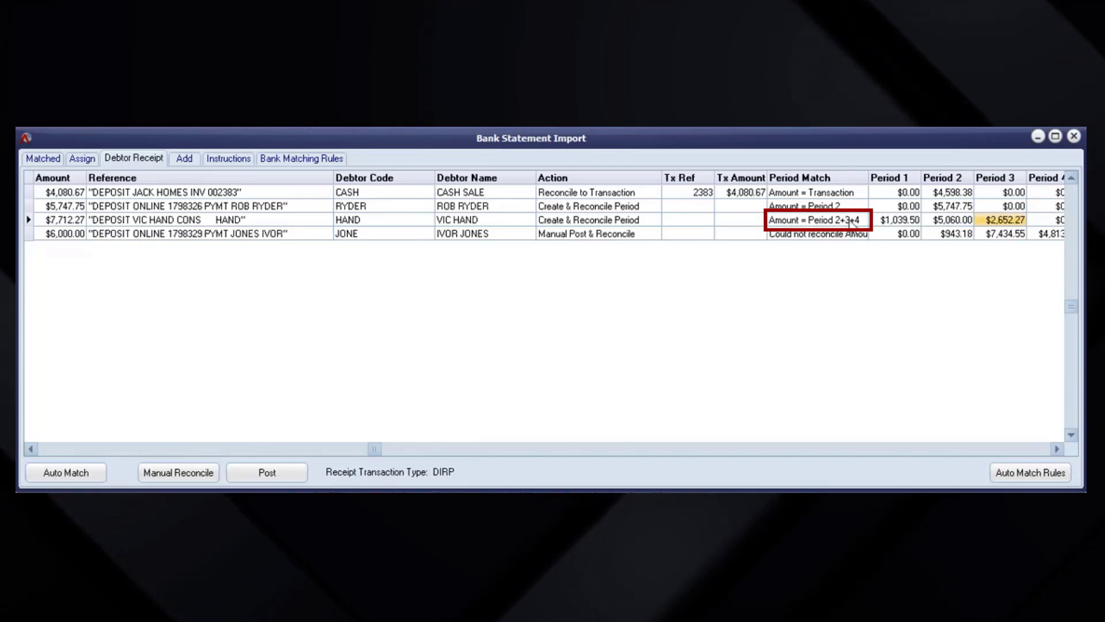
{"action": "key", "text": "Right"}
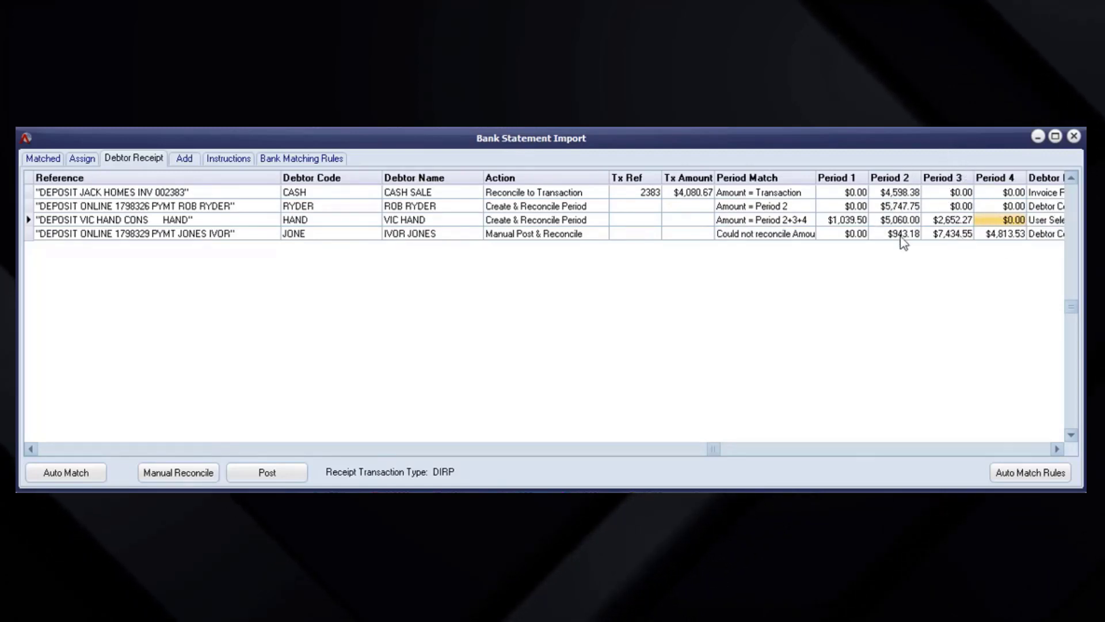
{"action": "left_click", "coordinate": [56, 450]}
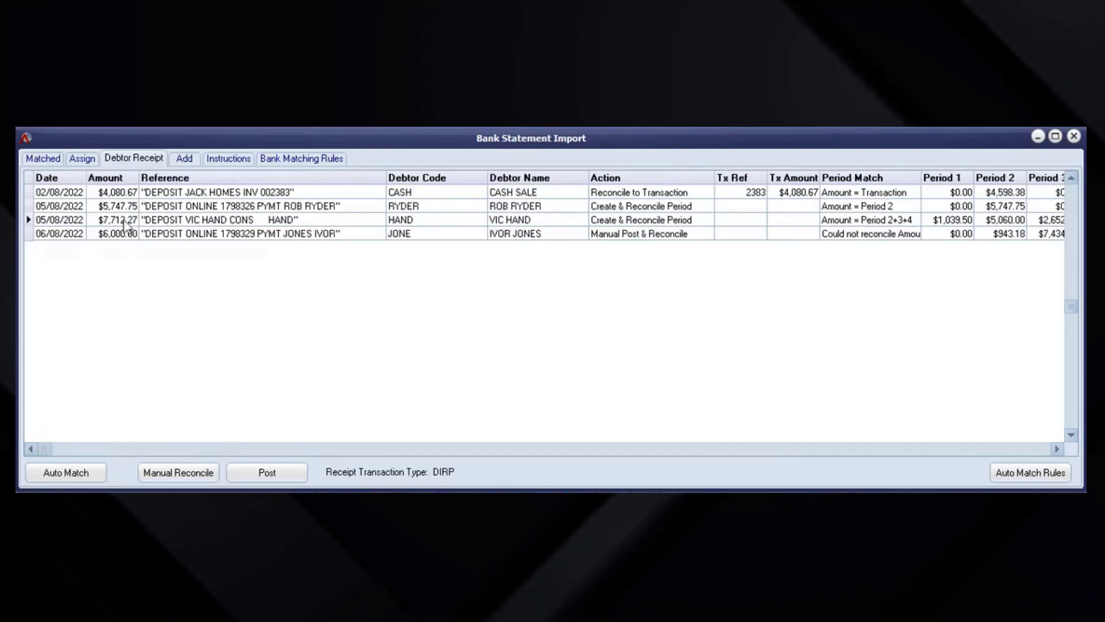
Review the 06/08/2022 deposit's action, the other three deposits' amounts and the VIC HAND CONS debtor's Period 2 balance
{"action": "left_click", "coordinate": [671, 236]}
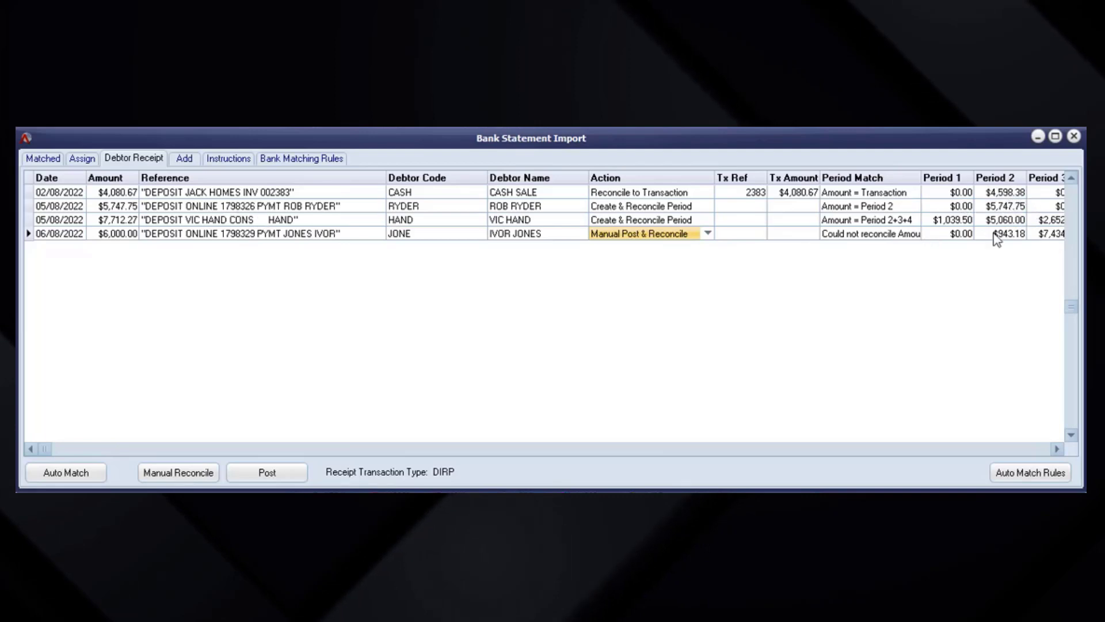
{"action": "left_click", "coordinate": [123, 195]}
{"action": "left_click", "coordinate": [123, 207]}
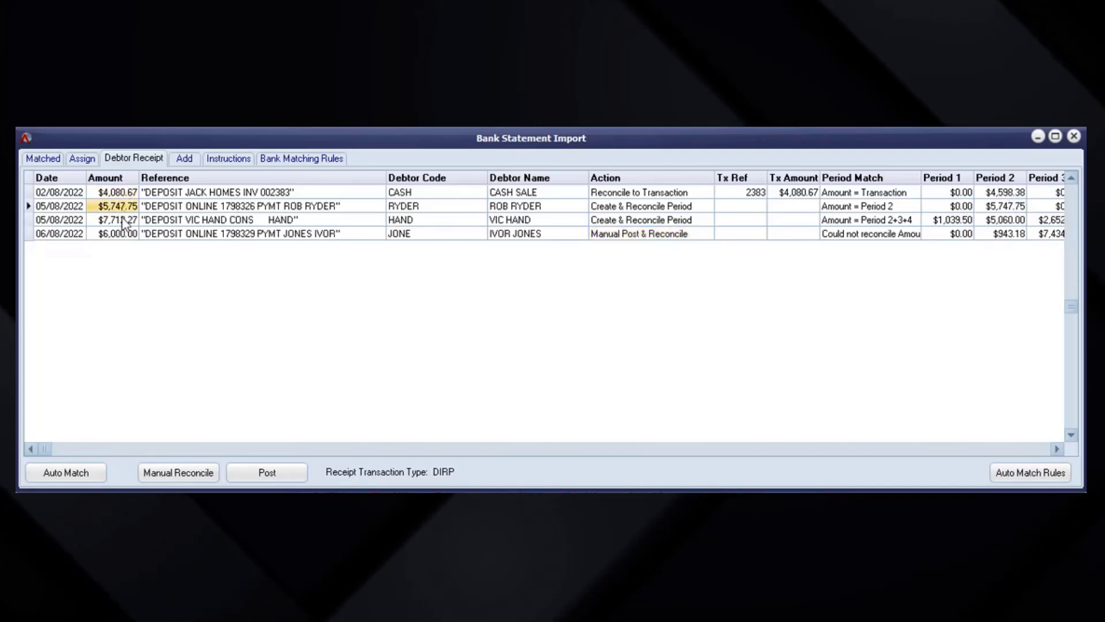
{"action": "left_click", "coordinate": [124, 219]}
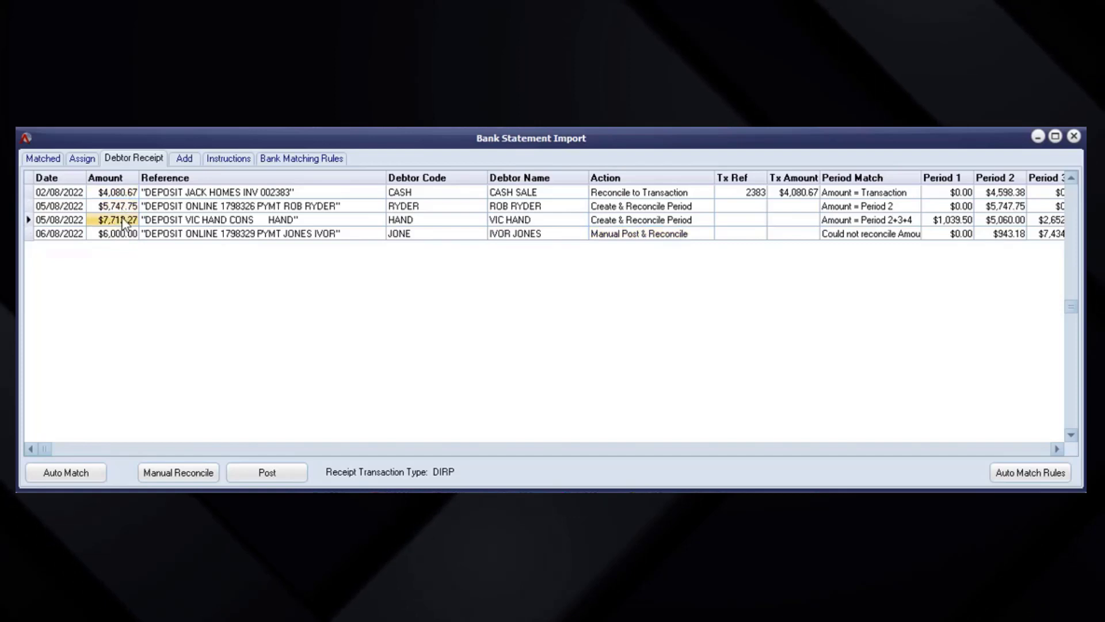
{"action": "left_click", "coordinate": [1016, 219]}
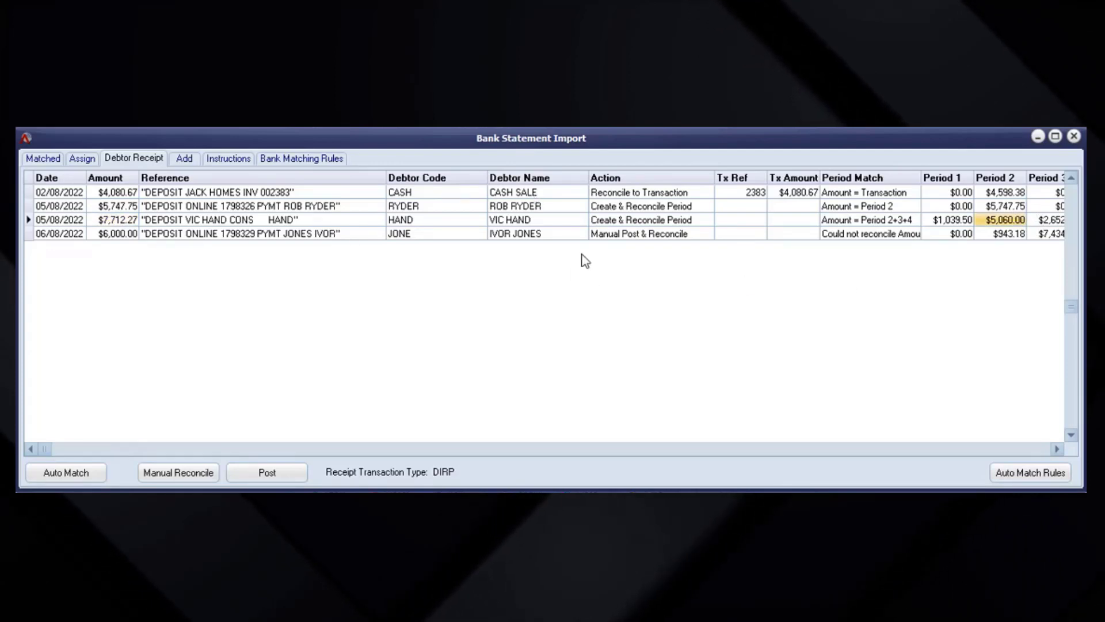
Start a manual reconciliation of the 06/08/2022 online deposit against the debtor's outstanding invoices
{"action": "left_click", "coordinate": [661, 236]}
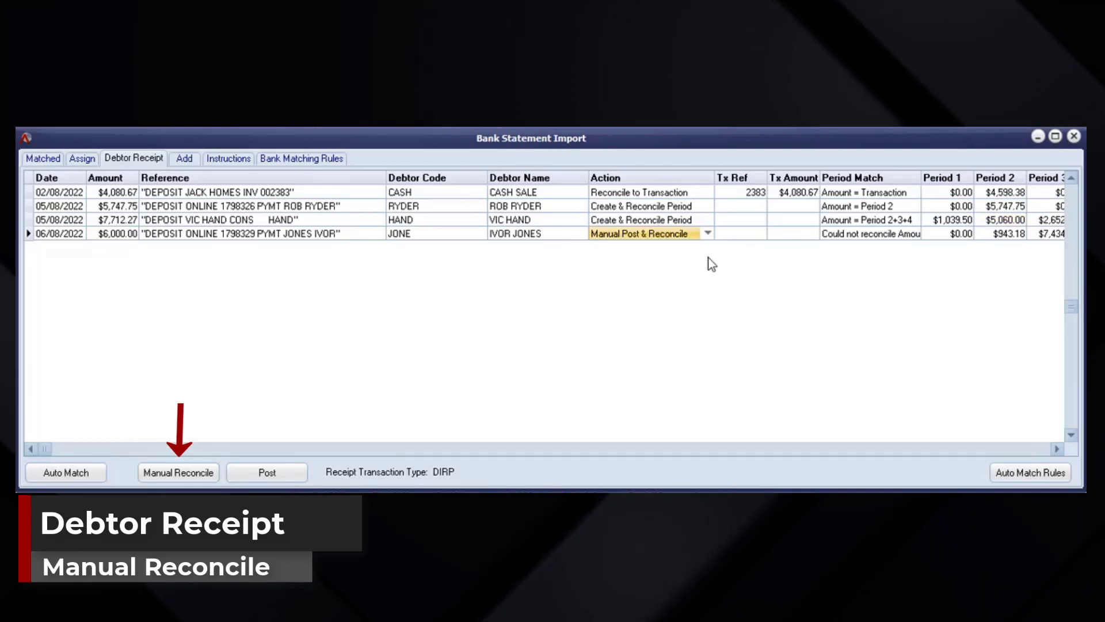
{"action": "left_click", "coordinate": [553, 236]}
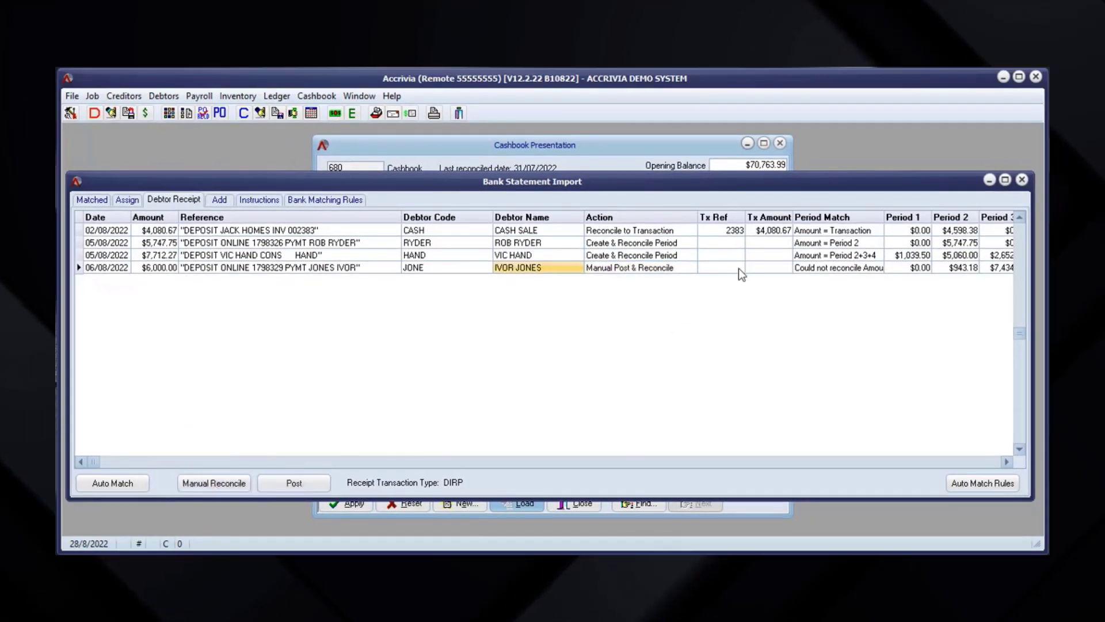
{"action": "left_click", "coordinate": [214, 482]}
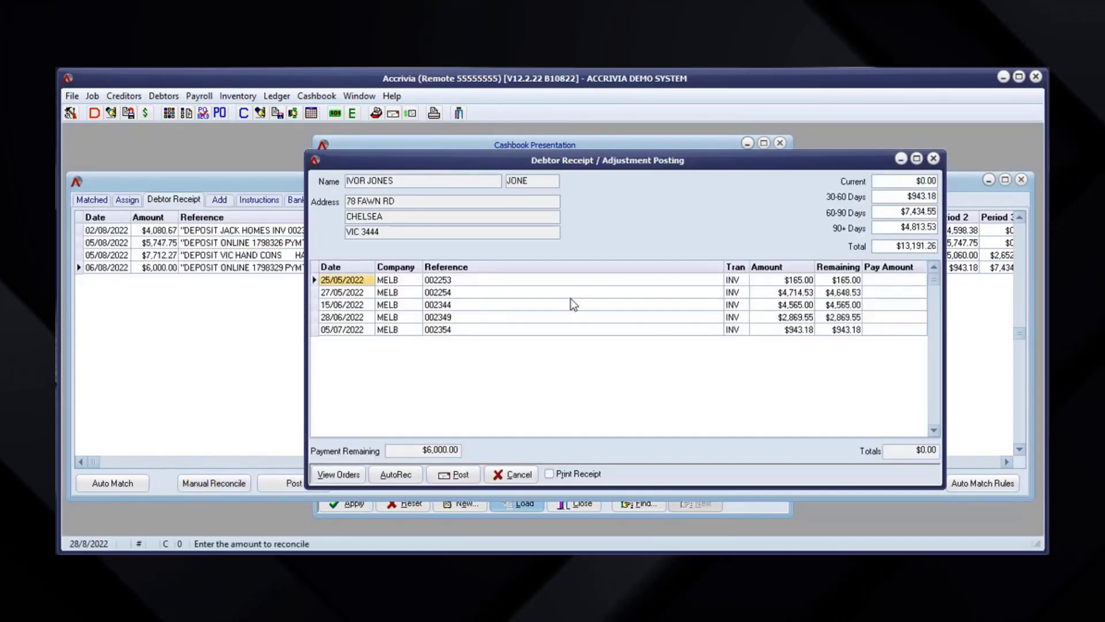
{"action": "left_click", "coordinate": [164, 96]}
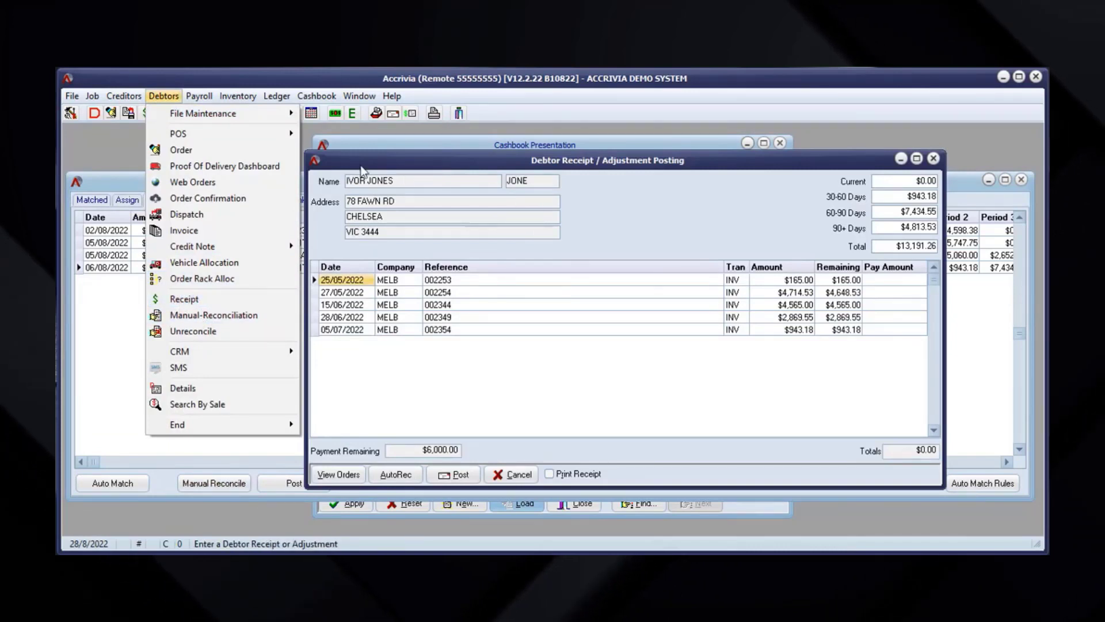
{"action": "left_click", "coordinate": [446, 168]}
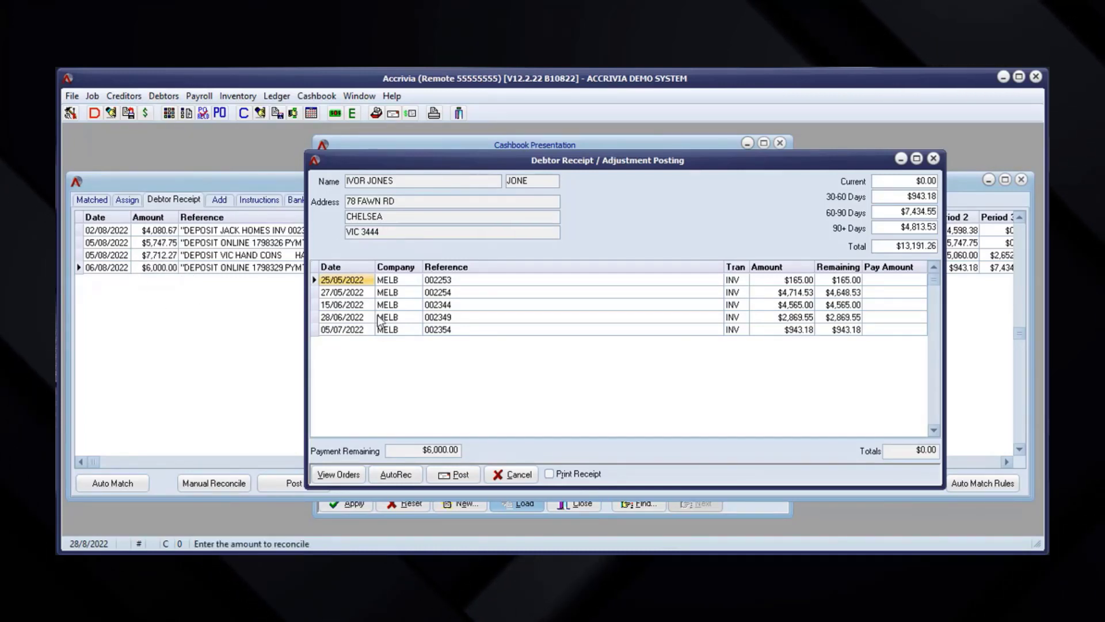
Review the receipt's posting details, return to its invoice allocation list and check the deposit's action in the import list
{"action": "left_click", "coordinate": [511, 474]}
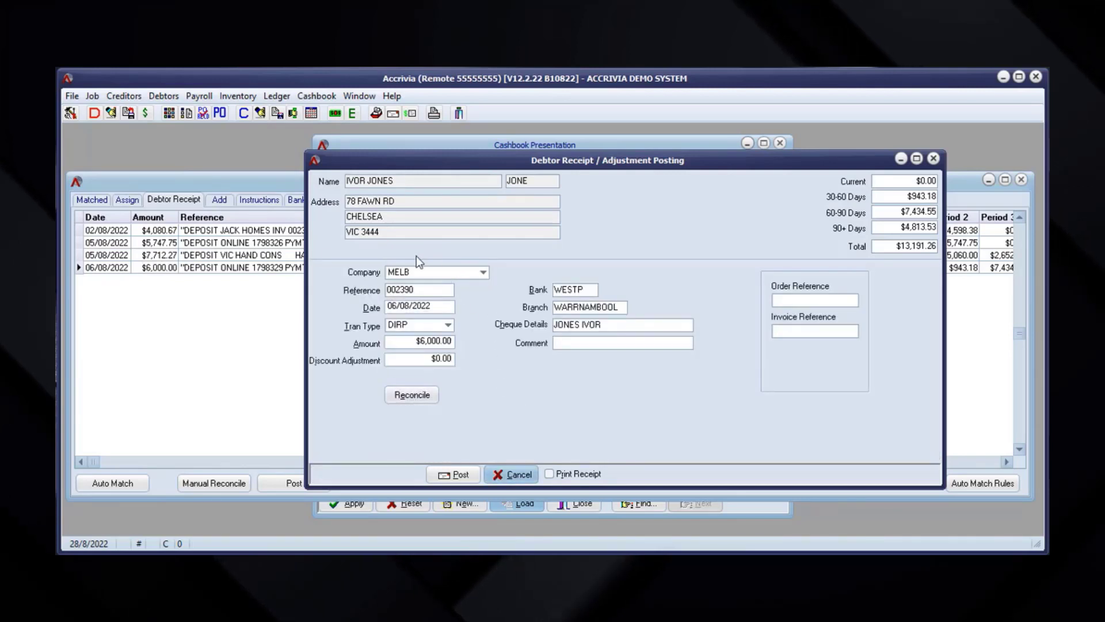
{"action": "left_click", "coordinate": [412, 395]}
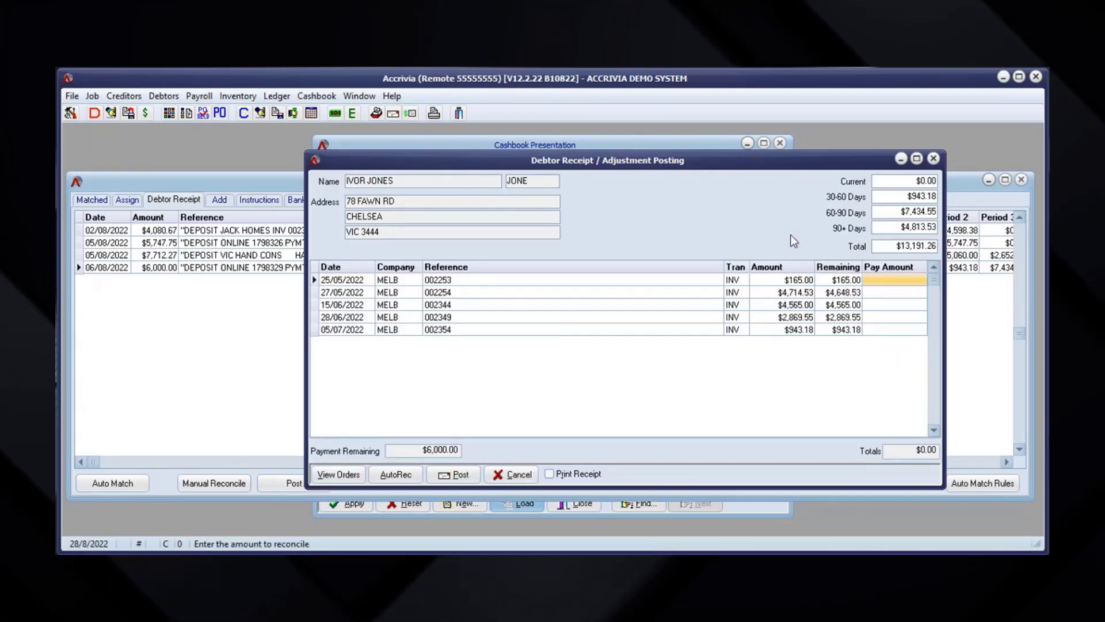
{"action": "left_click_drag", "start_coordinate": [757, 163], "coordinate": [740, 311]}
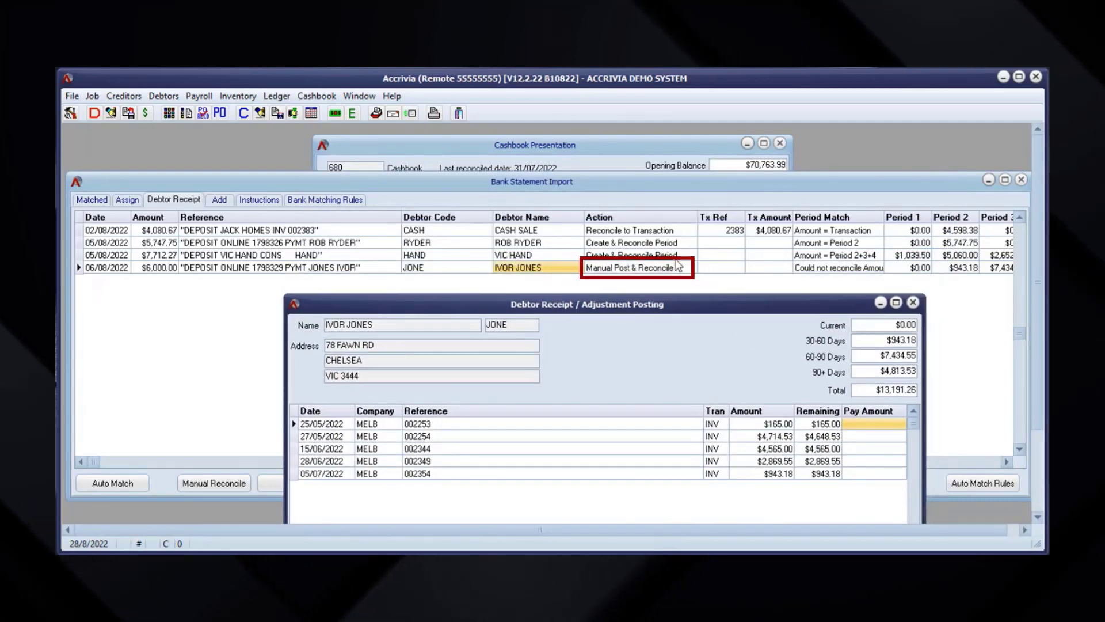
{"action": "left_click_drag", "start_coordinate": [677, 304], "coordinate": [644, 168]}
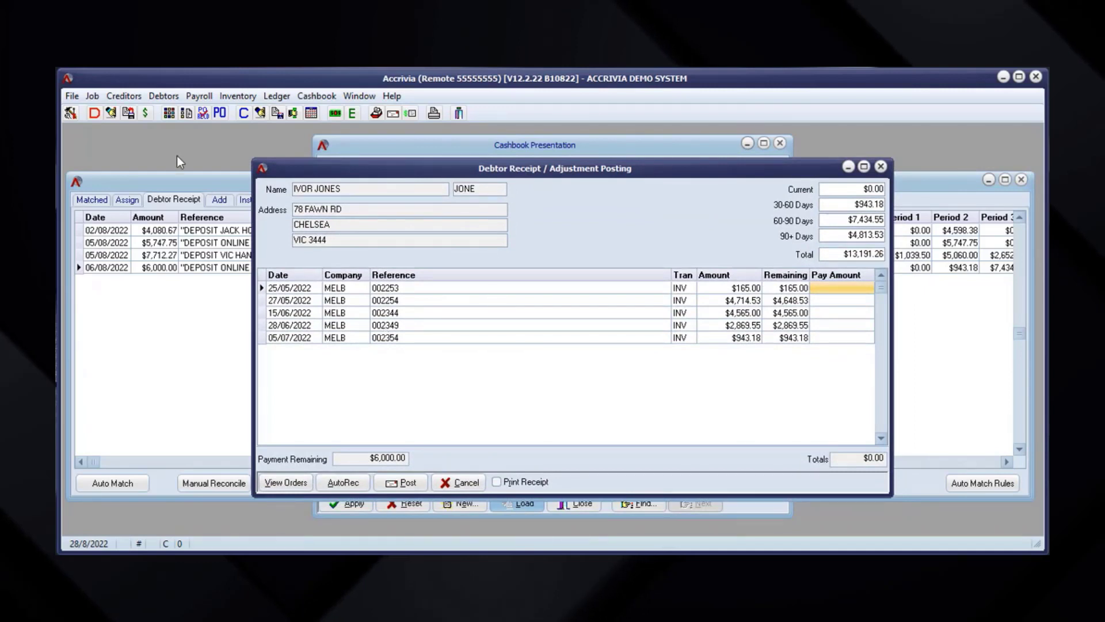
{"action": "left_click", "coordinate": [165, 97]}
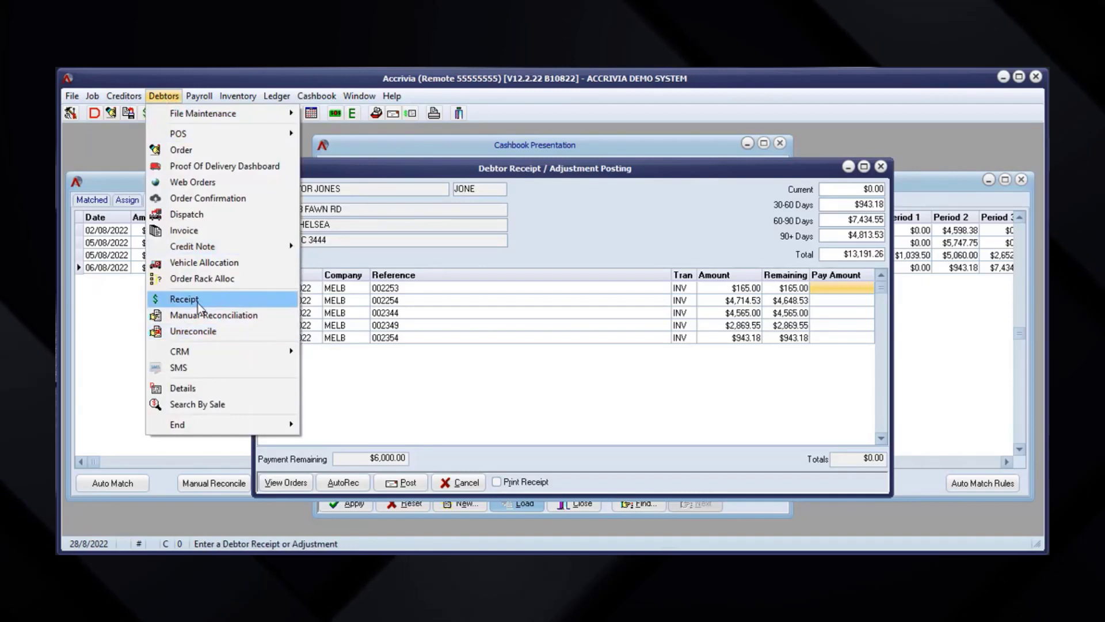
{"action": "left_click", "coordinate": [580, 176]}
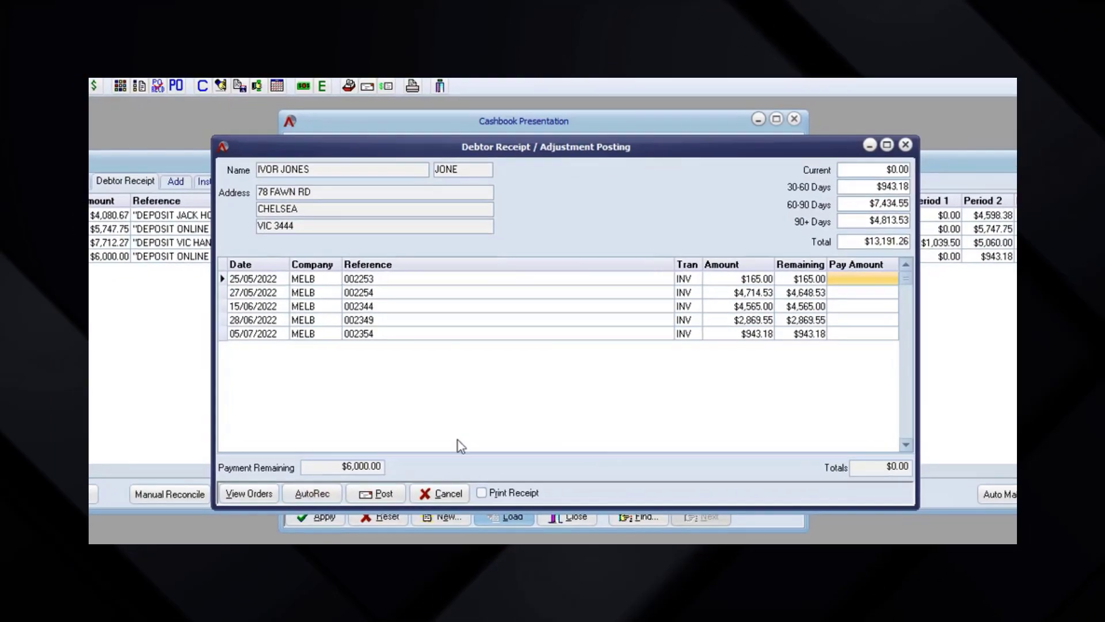
Auto-reconcile the receipt against the outstanding invoices and inspect the order-line allocation of the 15/06/2022 invoice
{"action": "left_click", "coordinate": [313, 494]}
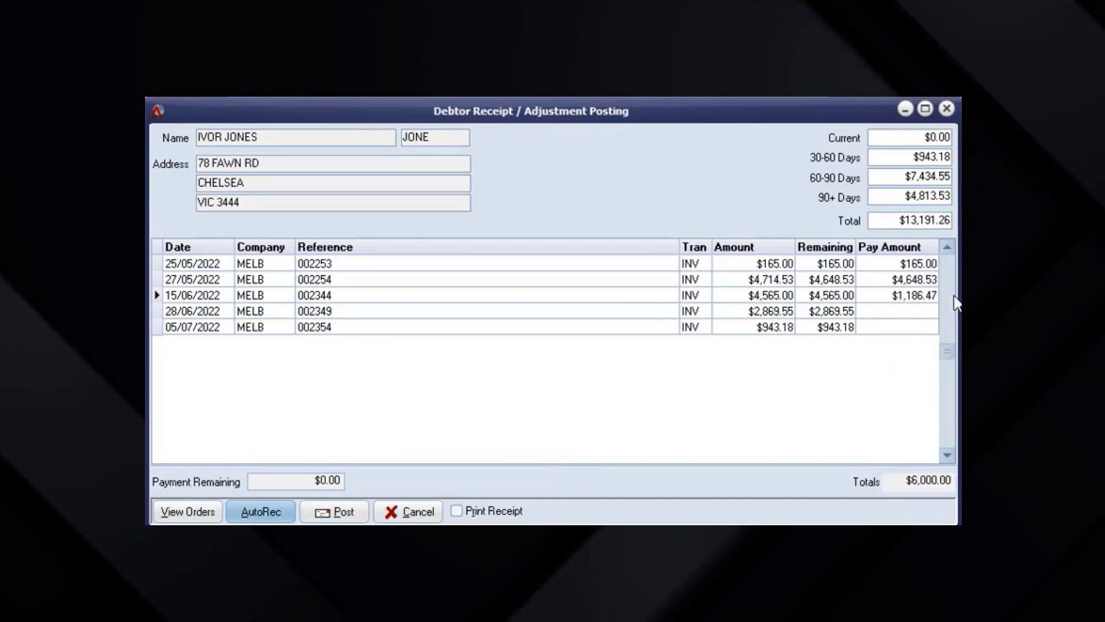
{"action": "left_click", "coordinate": [889, 296]}
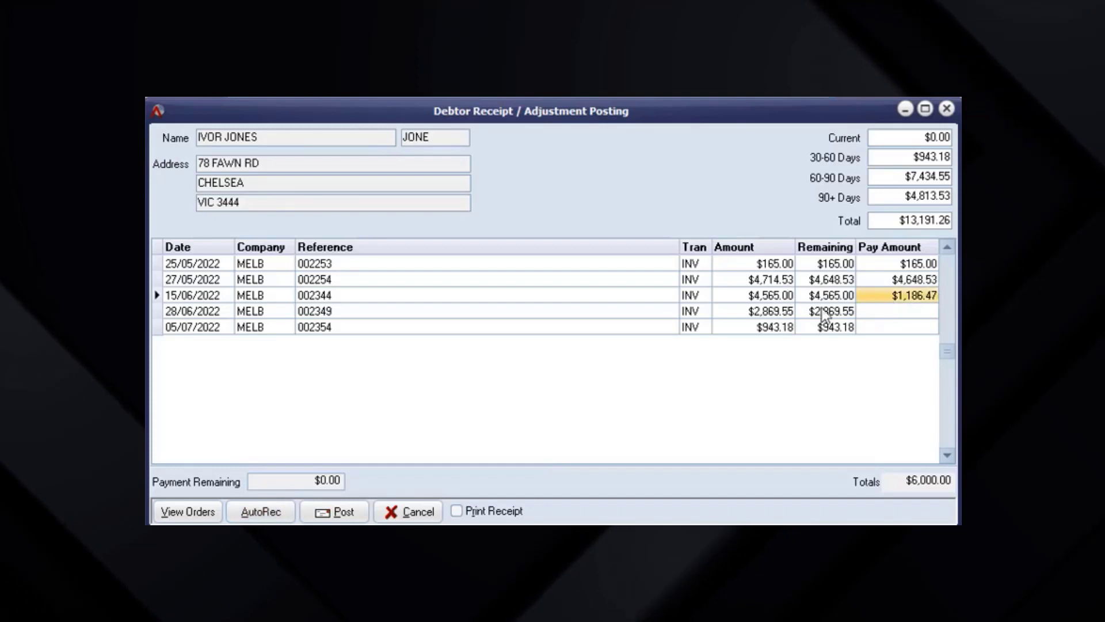
{"action": "left_click", "coordinate": [190, 512]}
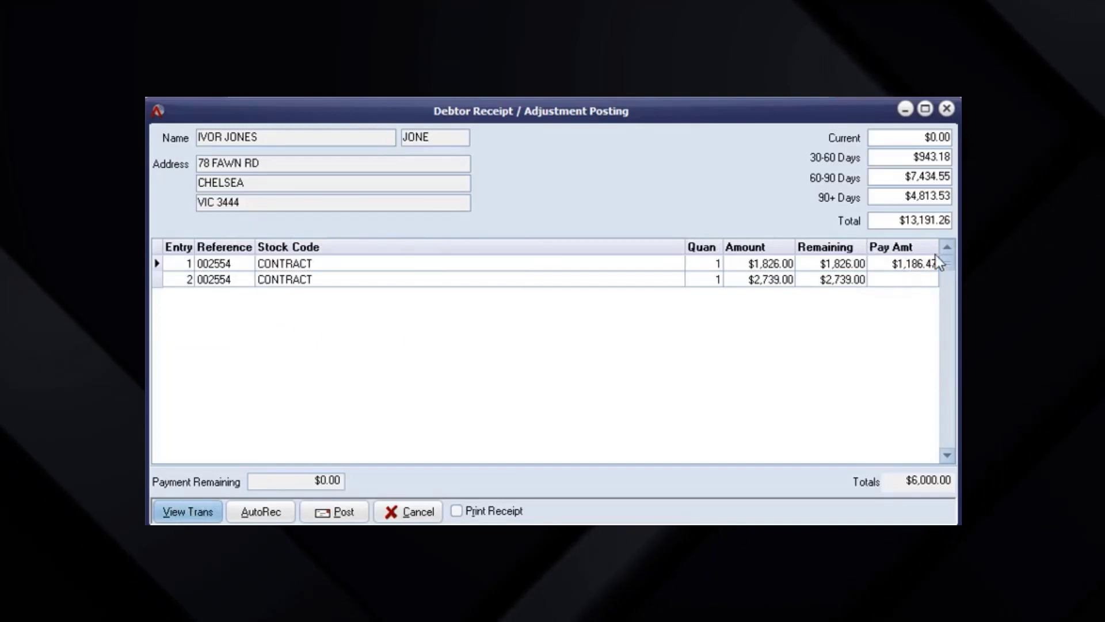
{"action": "left_click", "coordinate": [202, 510]}
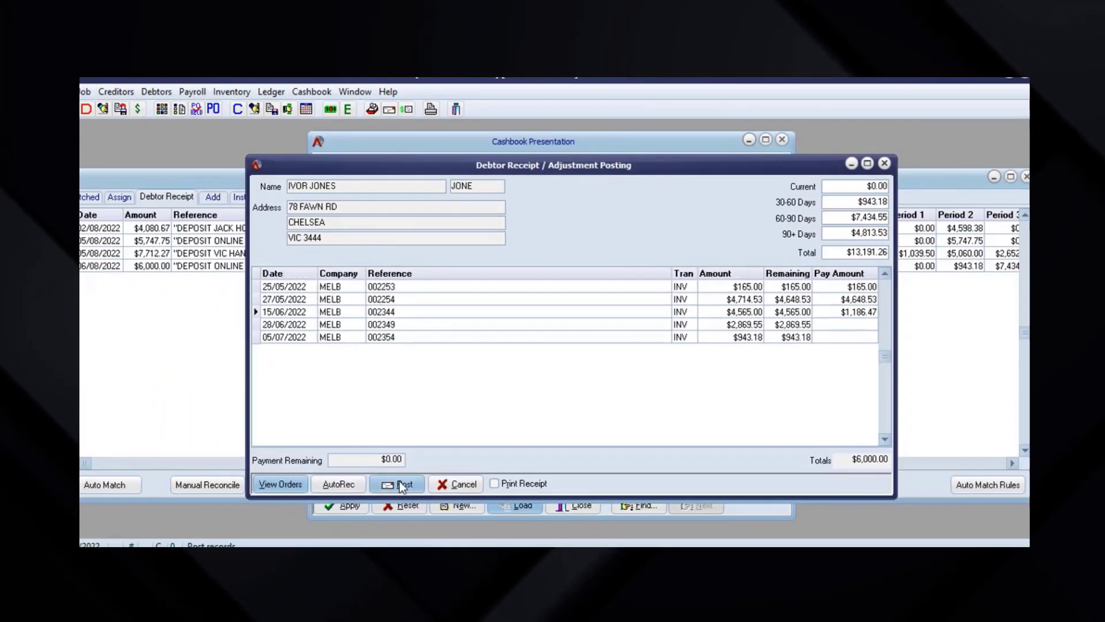
Post the manually allocated $6,000.00 debtor receipt, and process the postings for the remaining three debtor deposits
{"action": "left_click", "coordinate": [405, 482]}
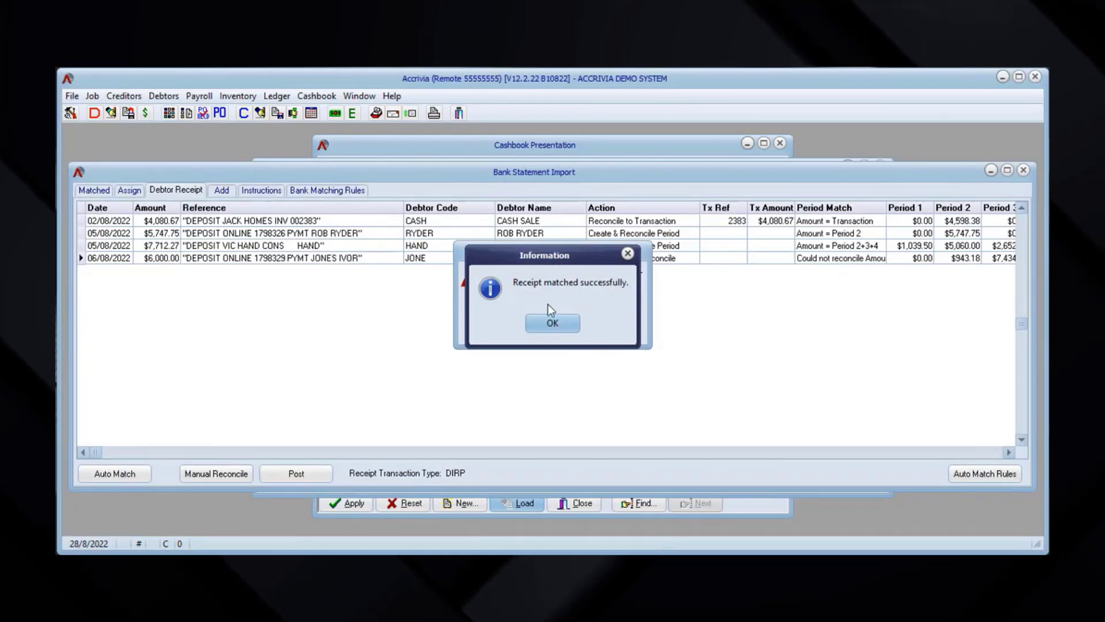
{"action": "left_click", "coordinate": [553, 324]}
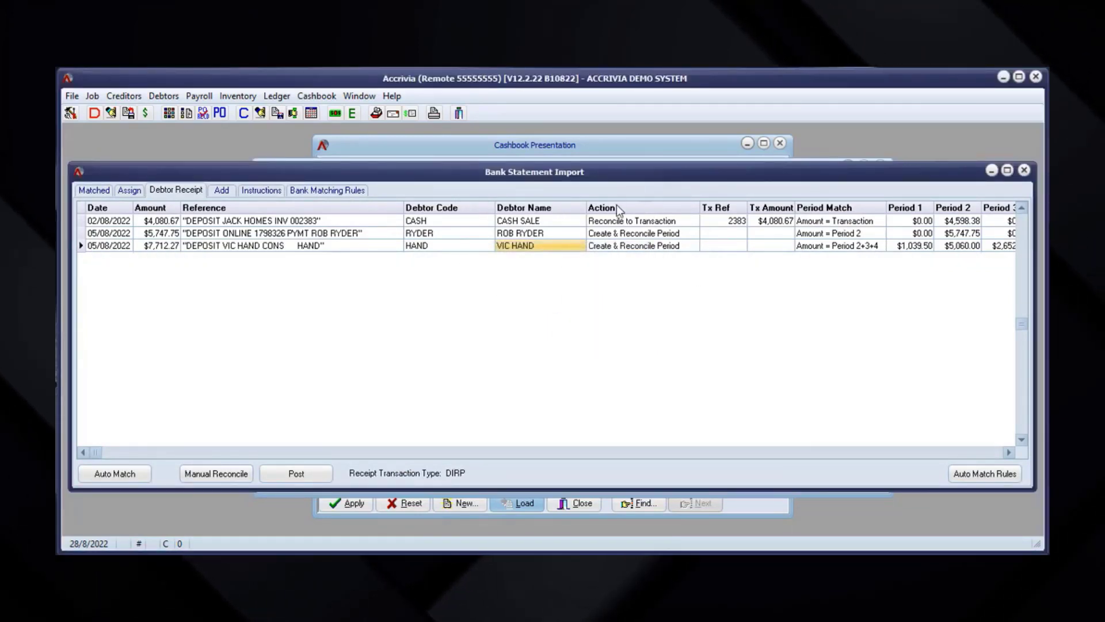
{"action": "left_click", "coordinate": [625, 246]}
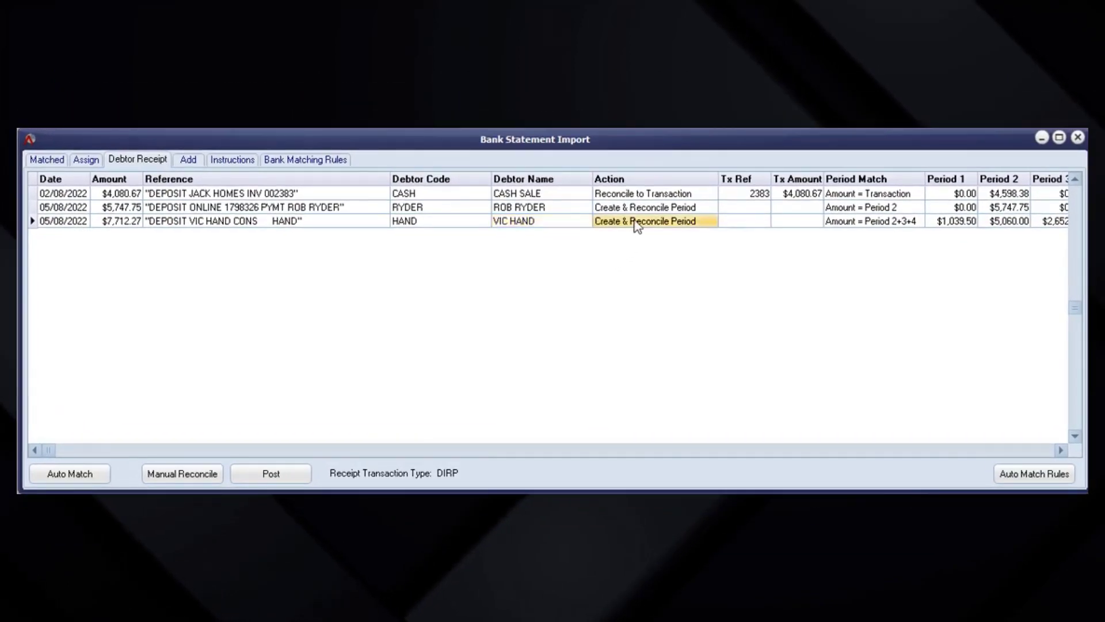
{"action": "key", "text": "Up"}
{"action": "key", "text": "Up"}
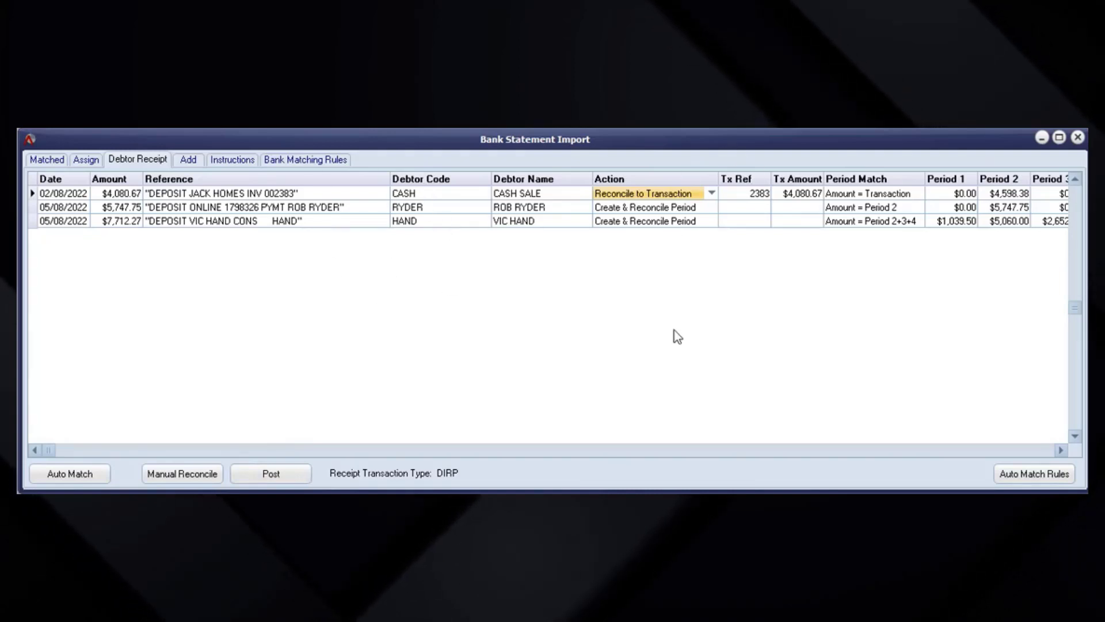
{"action": "left_click", "coordinate": [289, 477]}
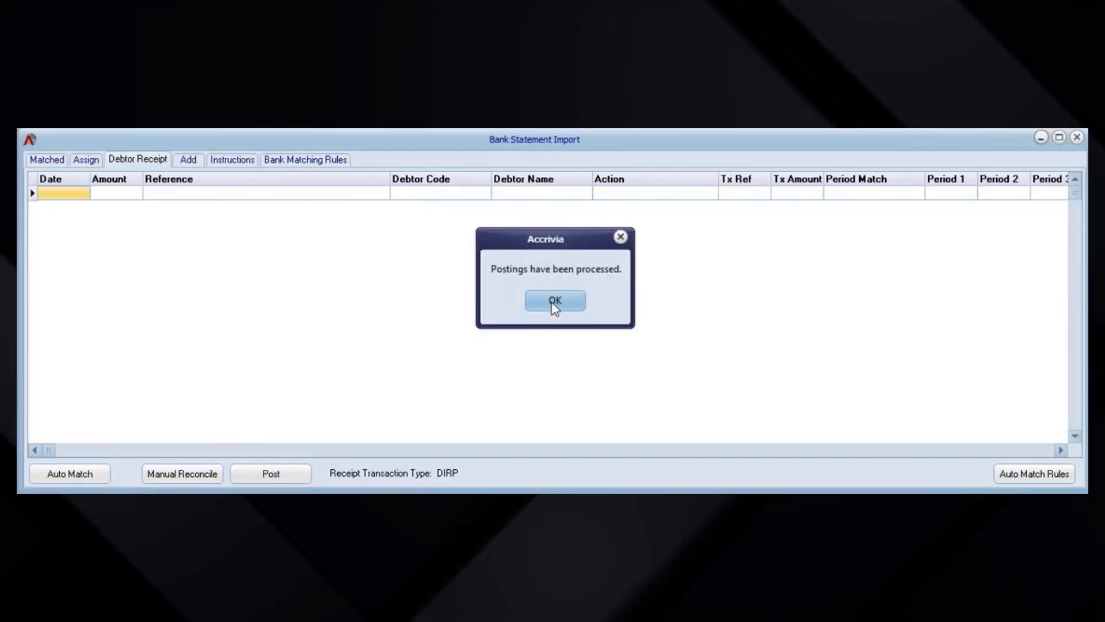
{"action": "left_click", "coordinate": [553, 303]}
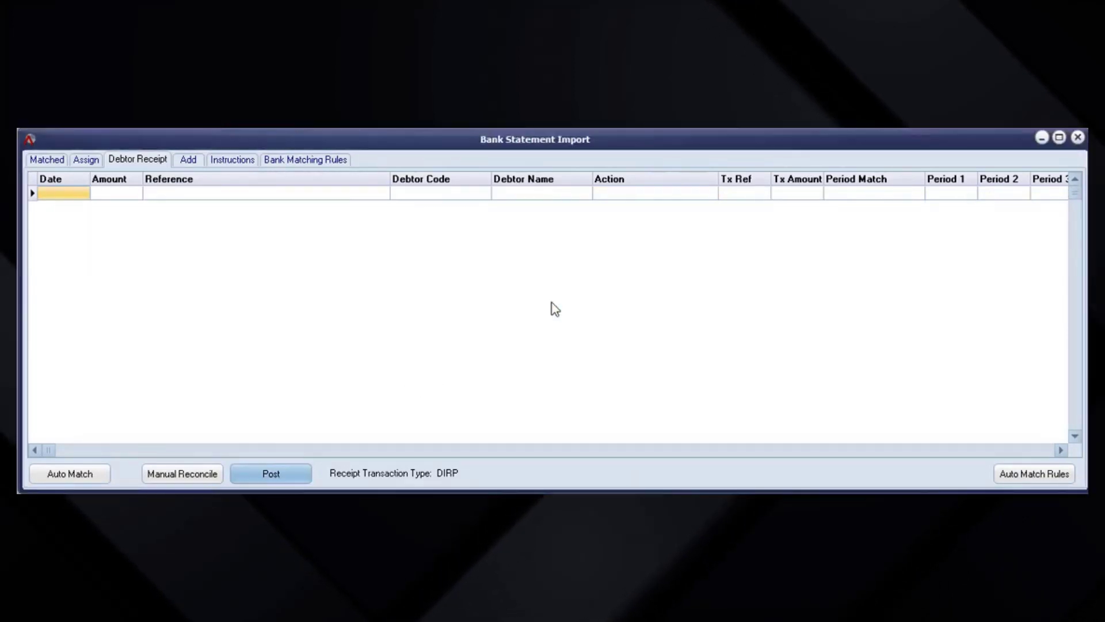
Review the matched deposits, the unmatched statement entries and the withdrawals available for adding to the cashbook
{"action": "left_click", "coordinate": [48, 160]}
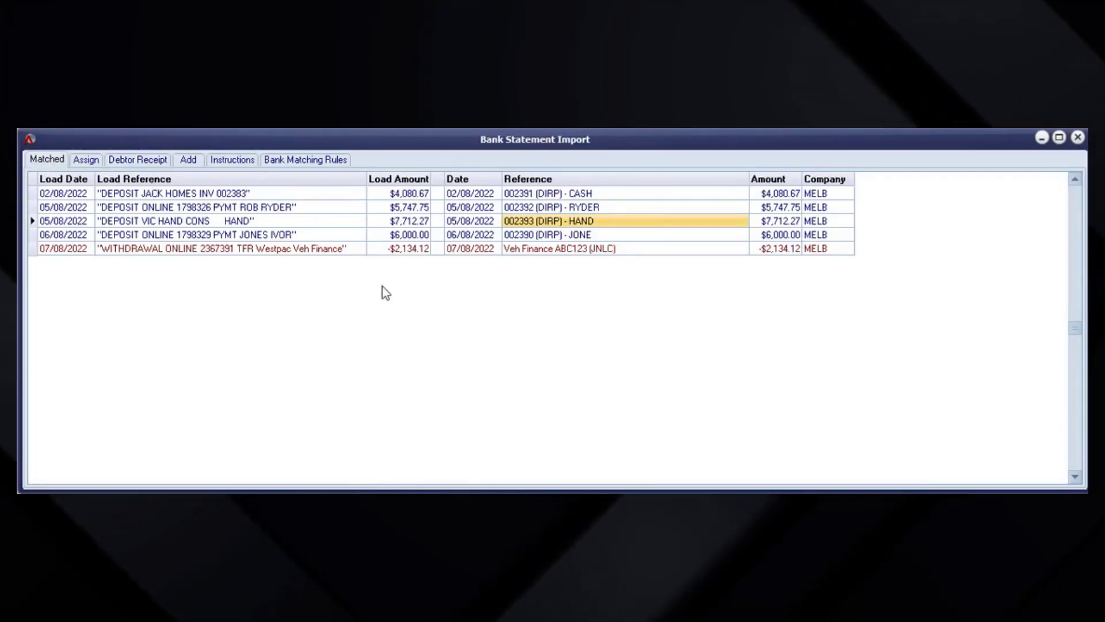
{"action": "key", "text": "Up"}
{"action": "key", "text": "Up"}
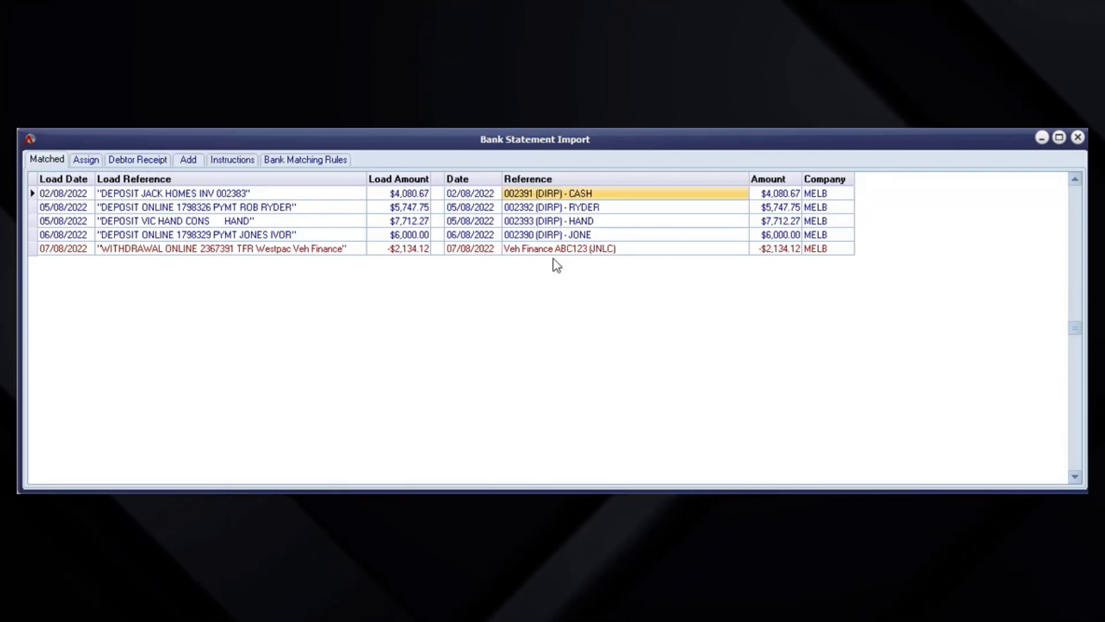
{"action": "left_click", "coordinate": [85, 160]}
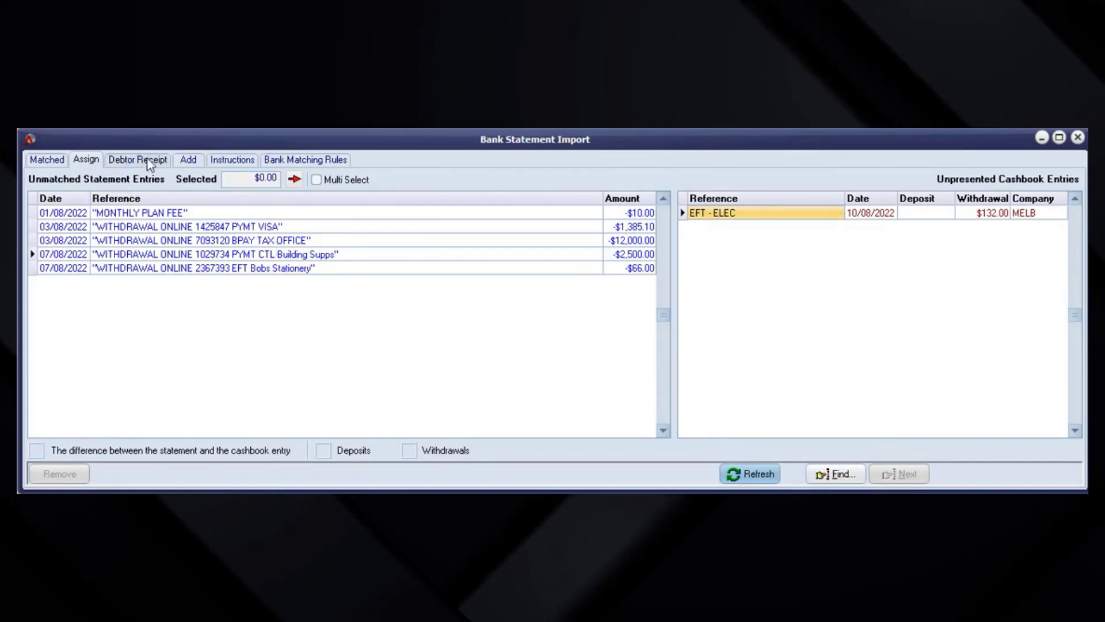
{"action": "left_click", "coordinate": [188, 159]}
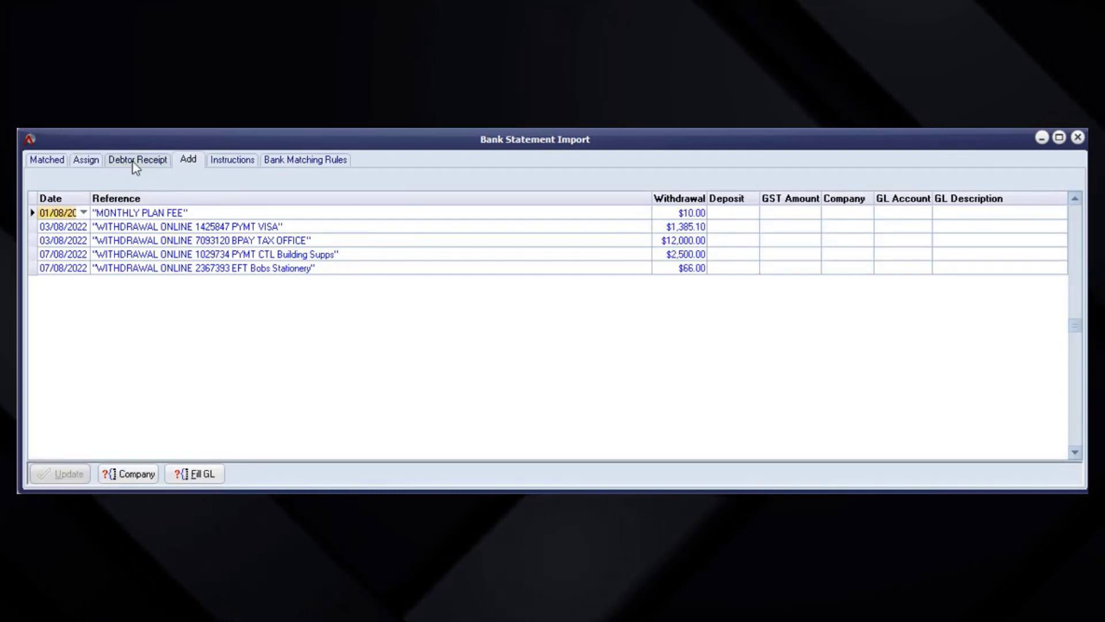
Select the 07/08/2022 CTL Building Supps withdrawal among the unmatched statement entries to be assigned
{"action": "left_click", "coordinate": [87, 161]}
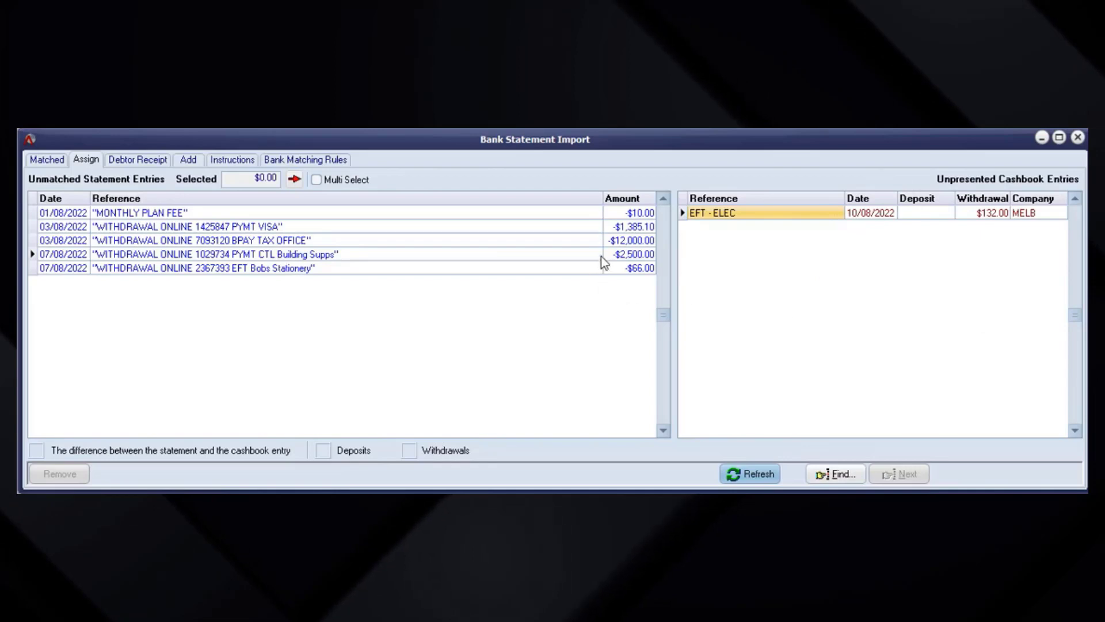
{"action": "left_click", "coordinate": [517, 248]}
{"action": "left_click", "coordinate": [282, 269]}
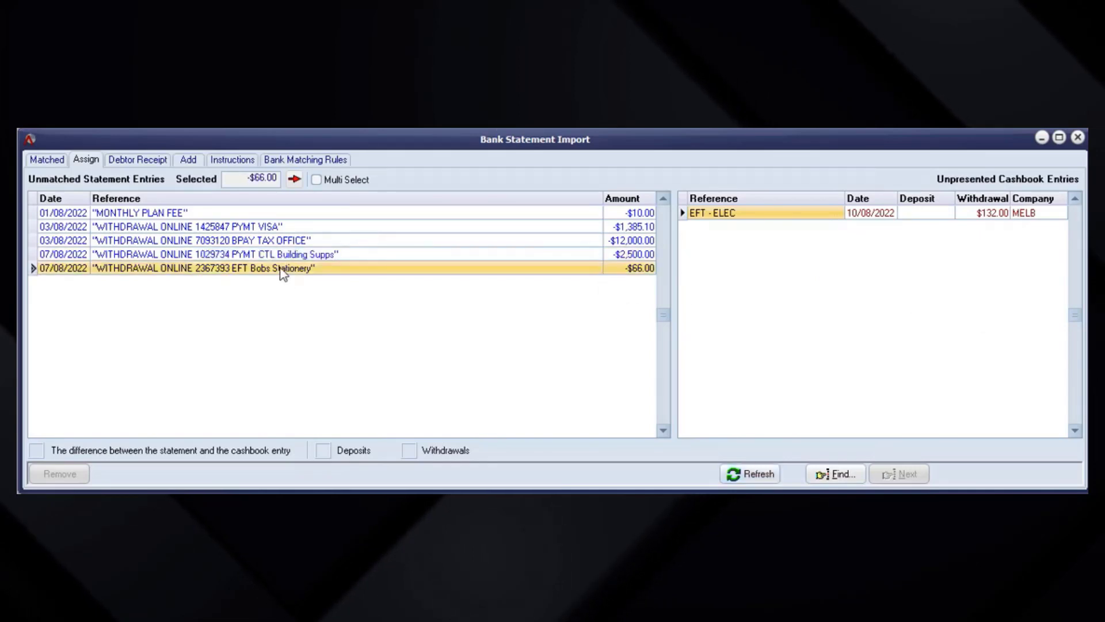
{"action": "left_click", "coordinate": [285, 255]}
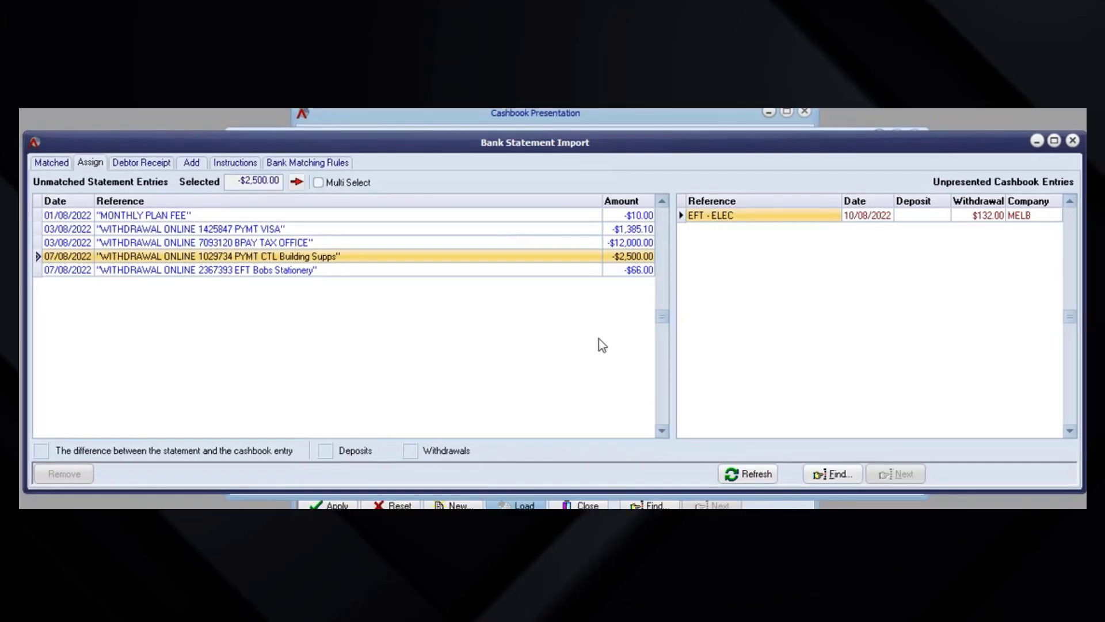
Start a creditor payment for CTL PLASTERBOARD SUPPLIERS, declining to reconcile its existing payment-type transactions first
{"action": "left_click", "coordinate": [98, 80]}
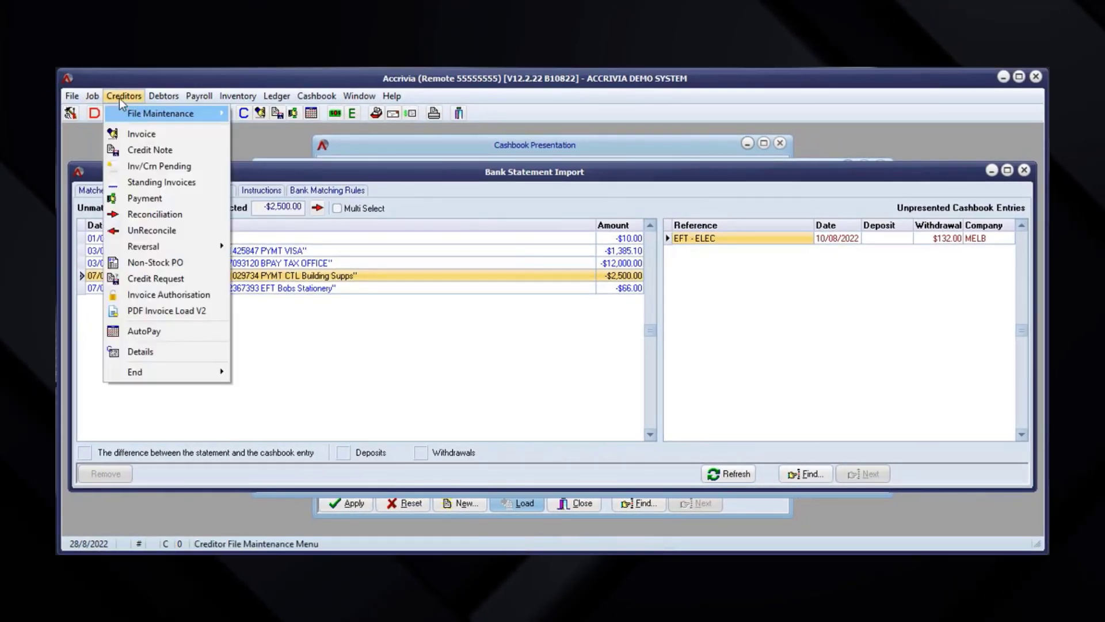
{"action": "left_click", "coordinate": [147, 201]}
{"action": "left_click_drag", "start_coordinate": [226, 211], "coordinate": [213, 141]}
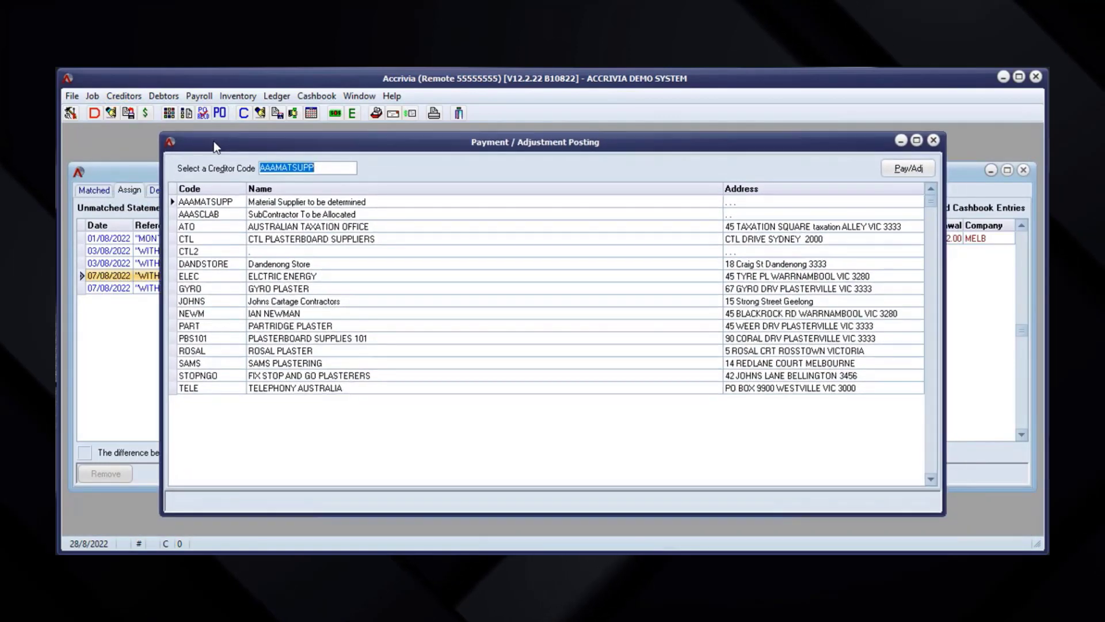
{"action": "double_click", "coordinate": [233, 239]}
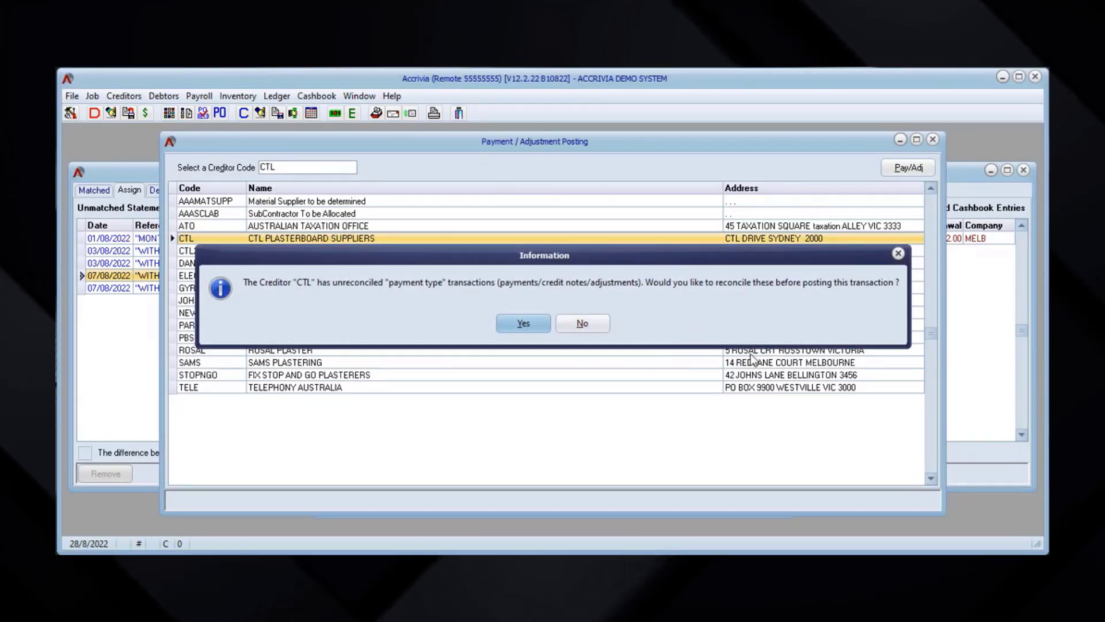
{"action": "left_click", "coordinate": [580, 326]}
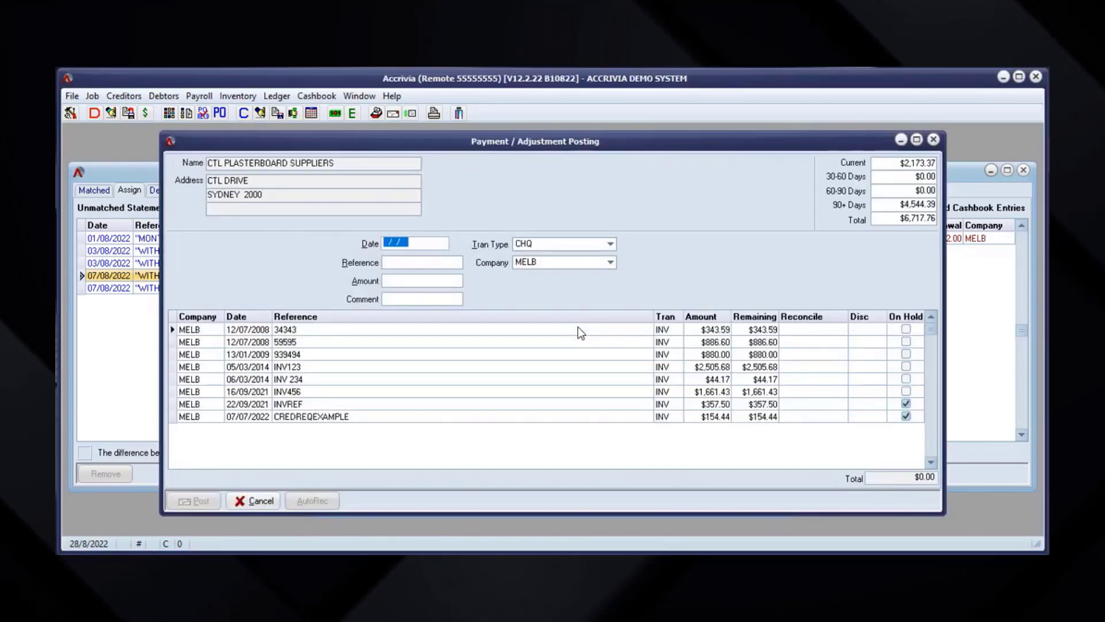
Enter the payment's date 07/08/2022, reference EFT, amount $2,500.00 and transaction type EFT, and check them against the bank statement entry
{"action": "type", "text": "0705/"}
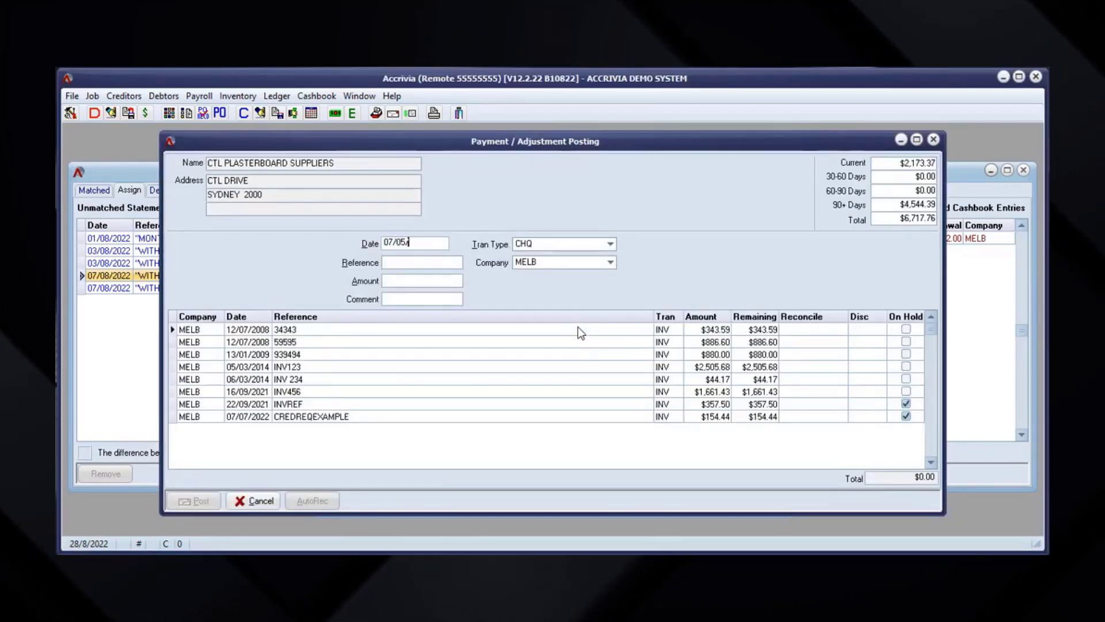
{"action": "type", "text": "2022"}
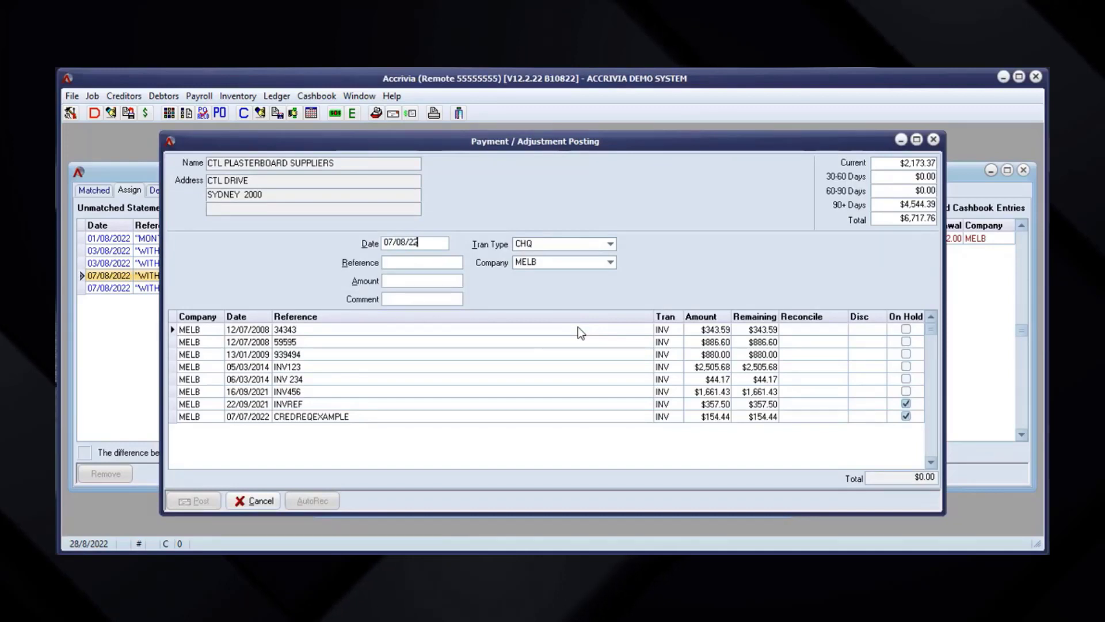
{"action": "key", "text": "Tab"}
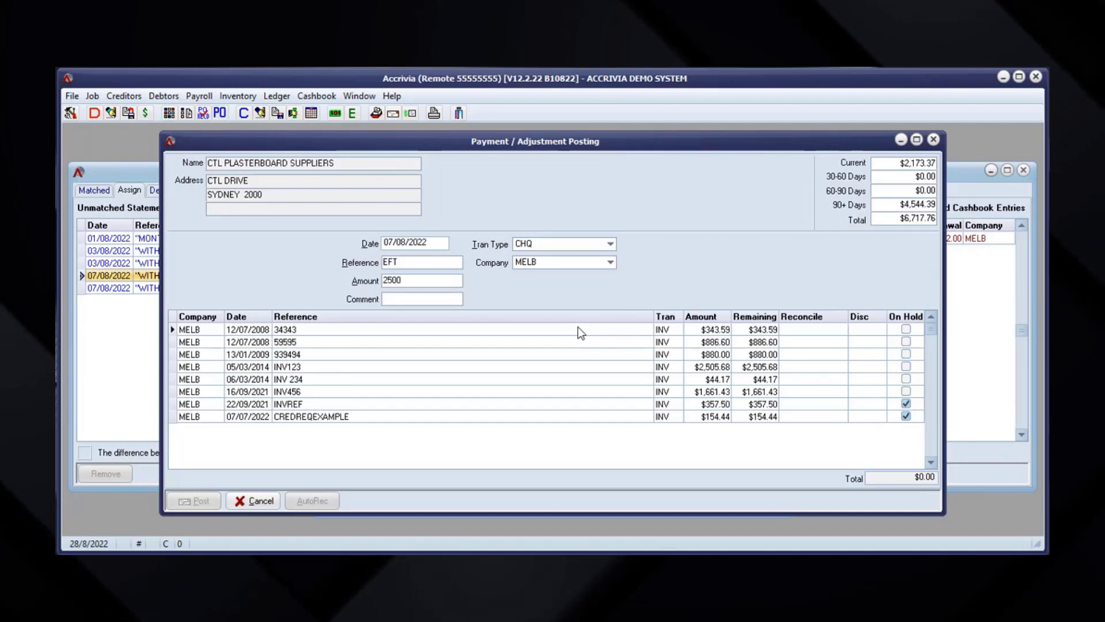
{"action": "key", "text": "Tab"}
{"action": "left_click", "coordinate": [546, 245]}
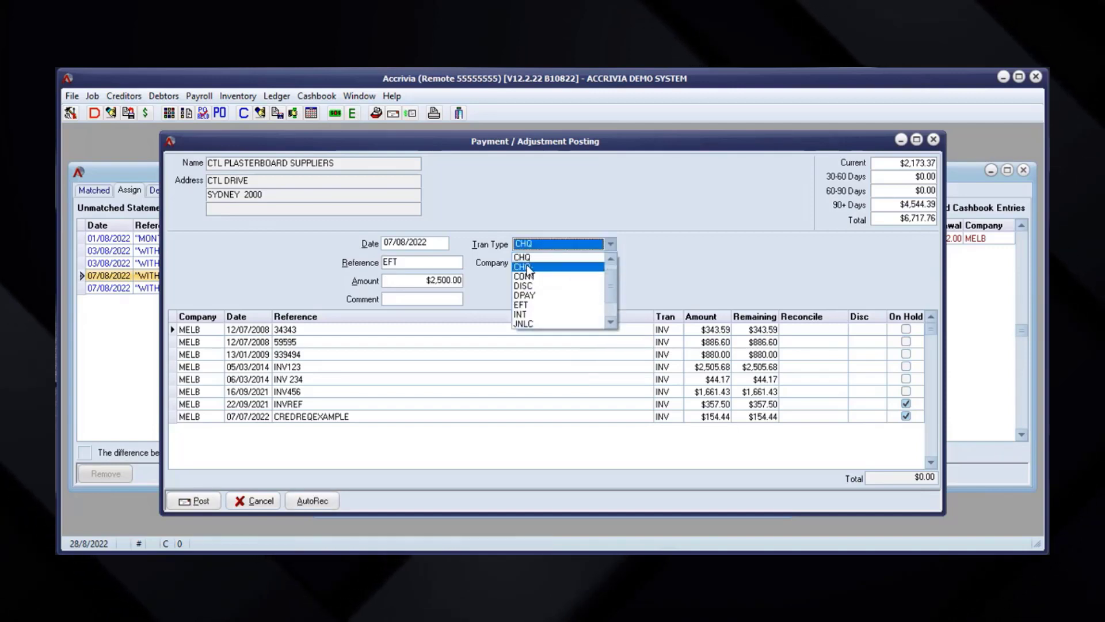
{"action": "left_click", "coordinate": [553, 306]}
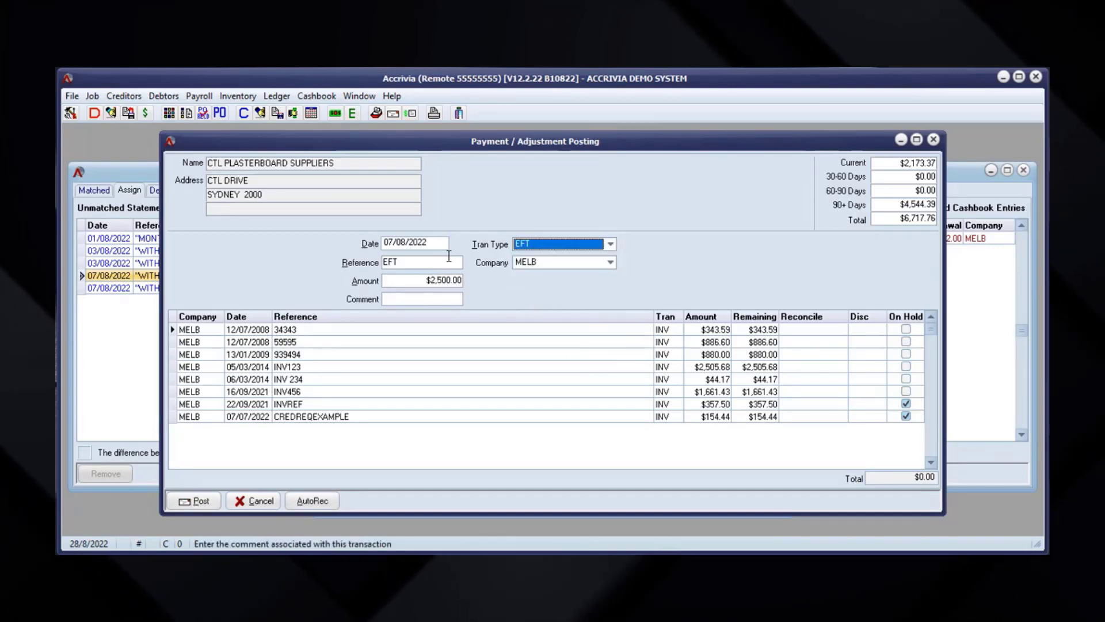
{"action": "left_click", "coordinate": [133, 179]}
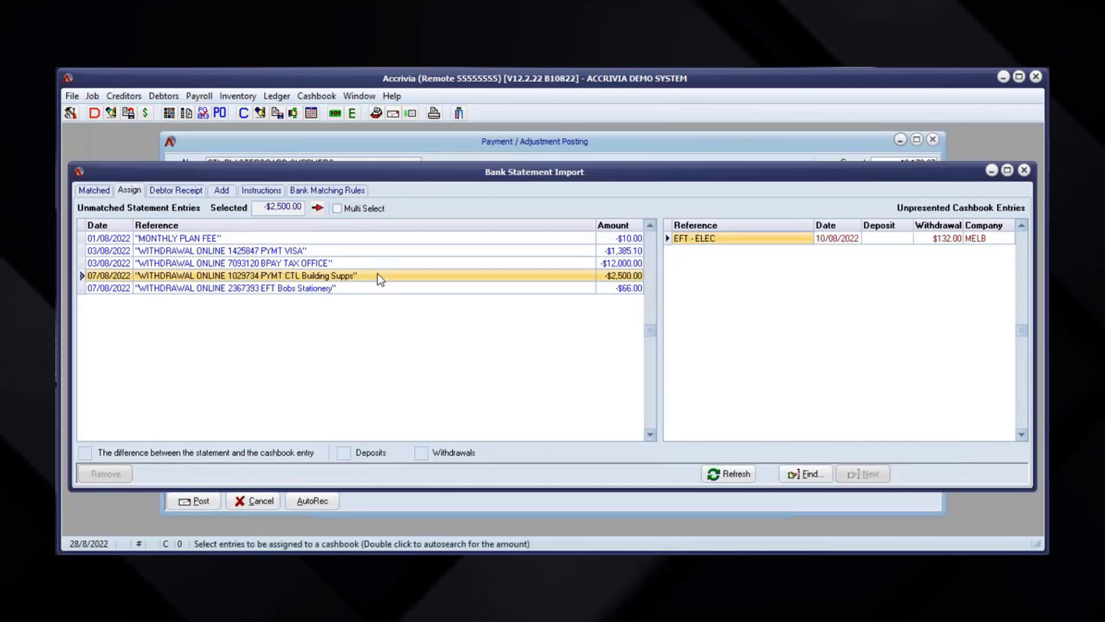
{"action": "left_click", "coordinate": [604, 143]}
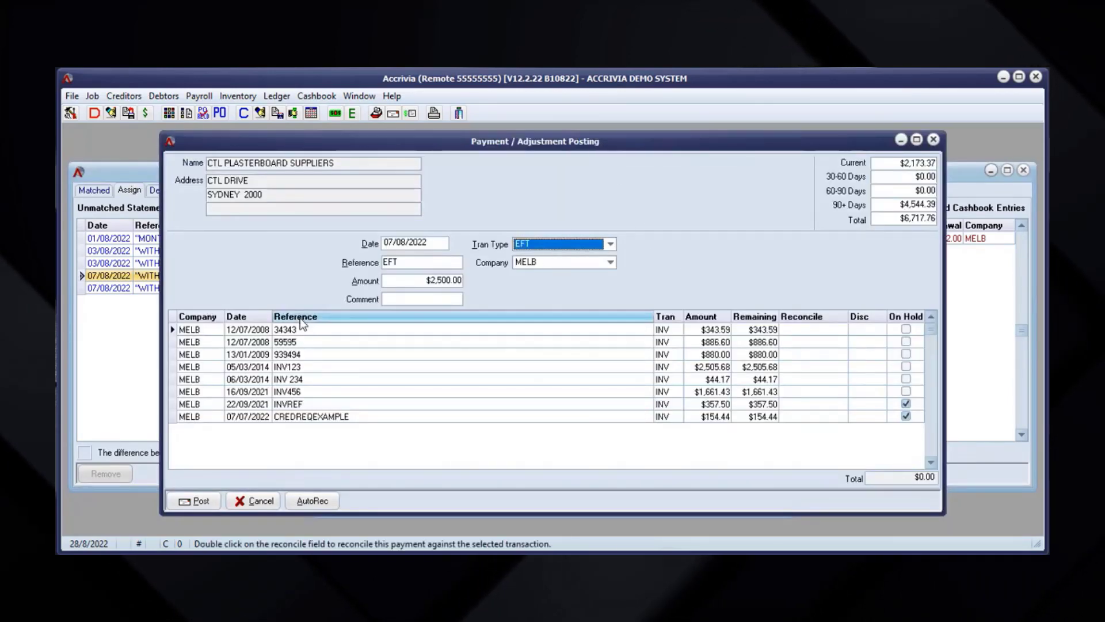
Auto-reconcile the CTL payment against the outstanding invoices, post it and close the payment posting window
{"action": "left_click", "coordinate": [824, 324]}
{"action": "left_click", "coordinate": [824, 328]}
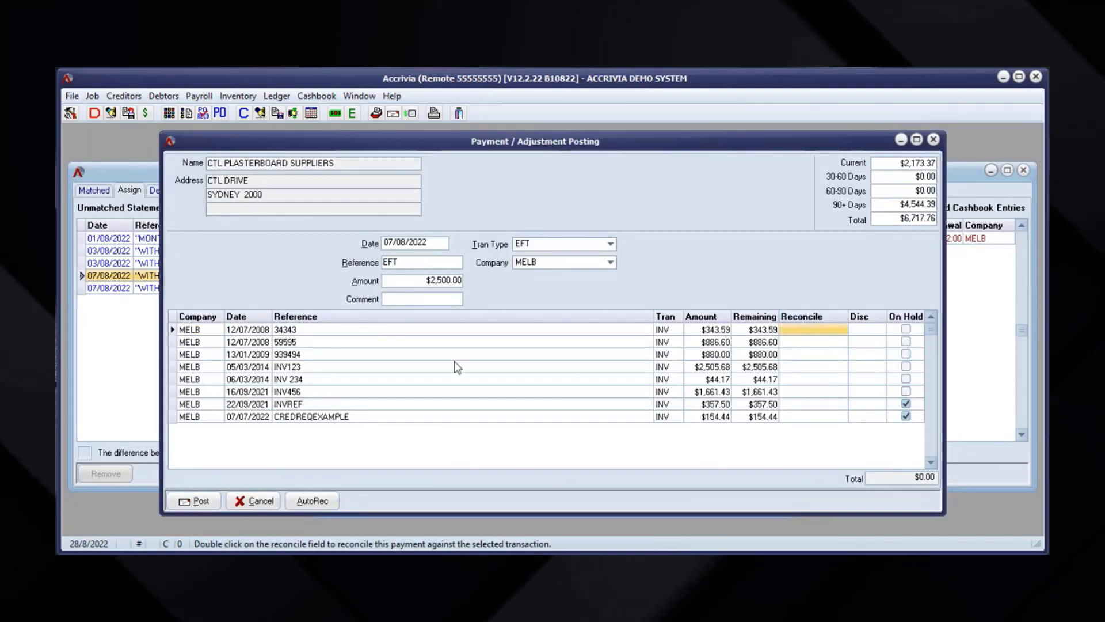
{"action": "left_click", "coordinate": [310, 501]}
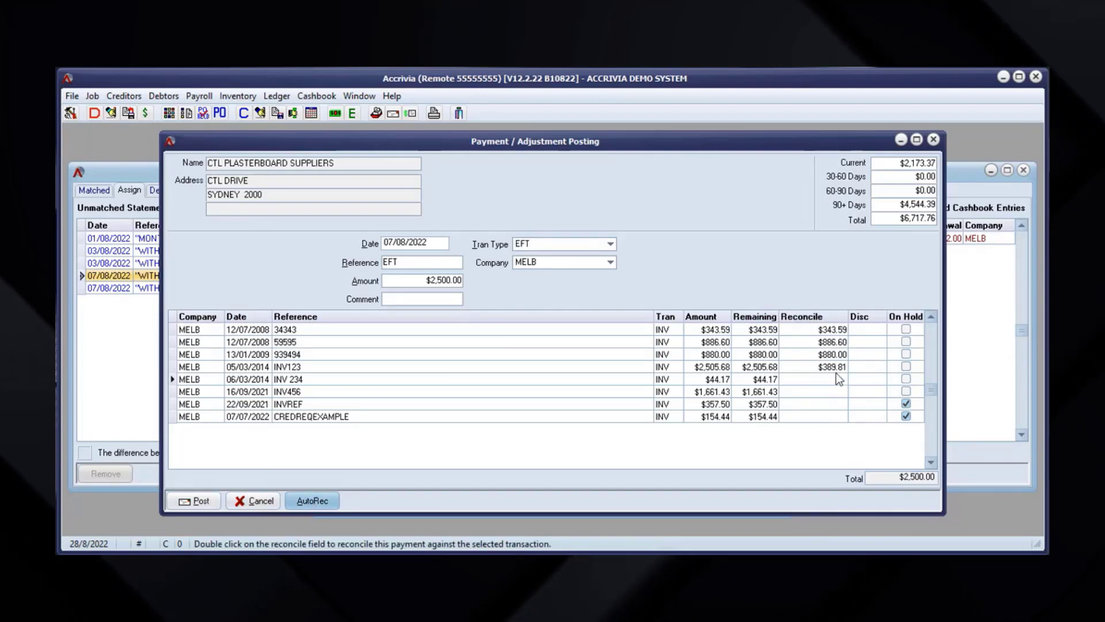
{"action": "left_click", "coordinate": [554, 368]}
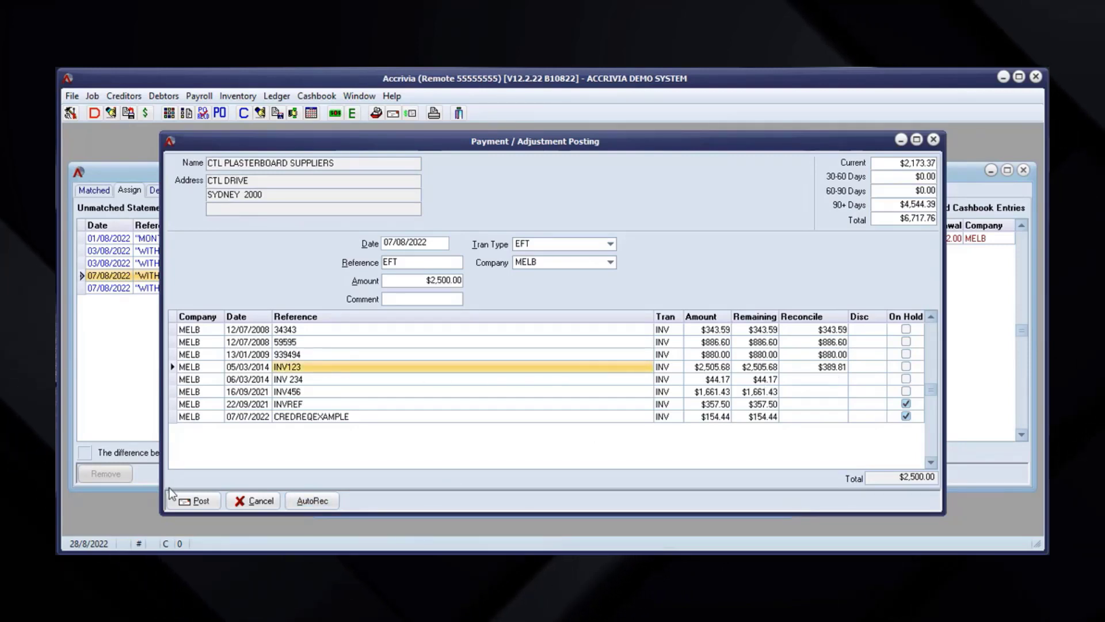
{"action": "left_click", "coordinate": [193, 502]}
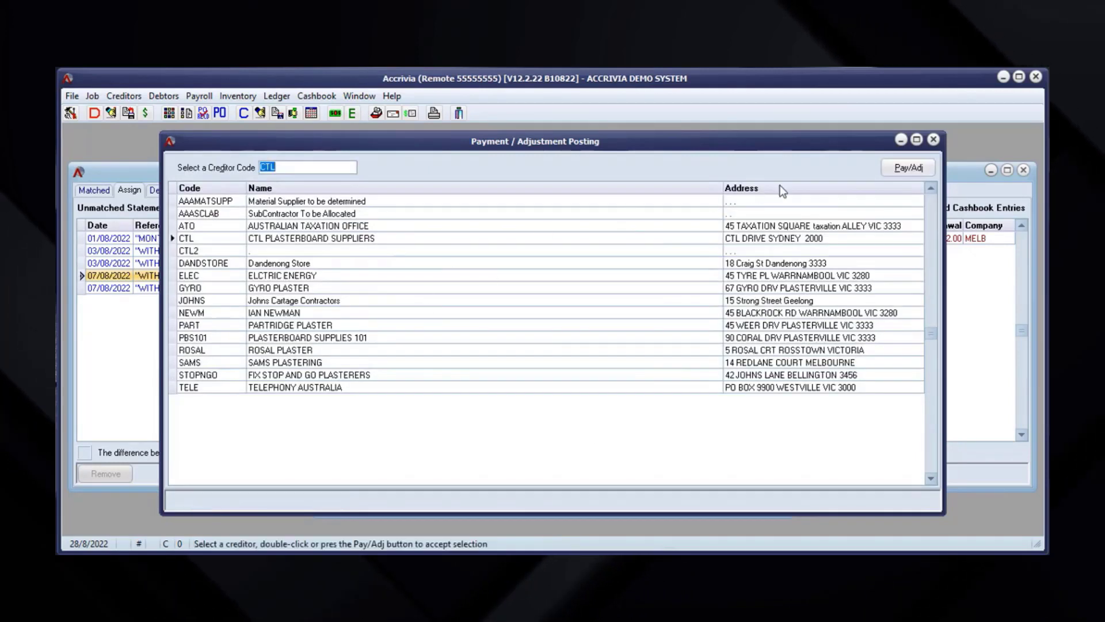
{"action": "left_click", "coordinate": [933, 139]}
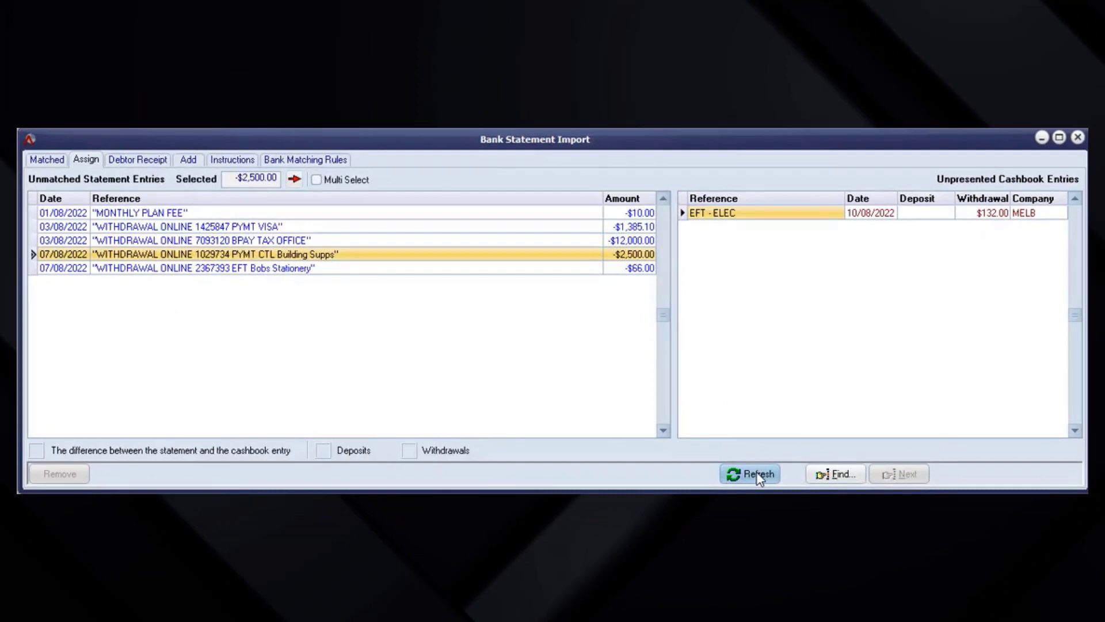
Refresh the unpresented cashbook entries, assign the CTL Building Supps withdrawal to the EFT - CTL payment and check the matched list
{"action": "left_click", "coordinate": [758, 475]}
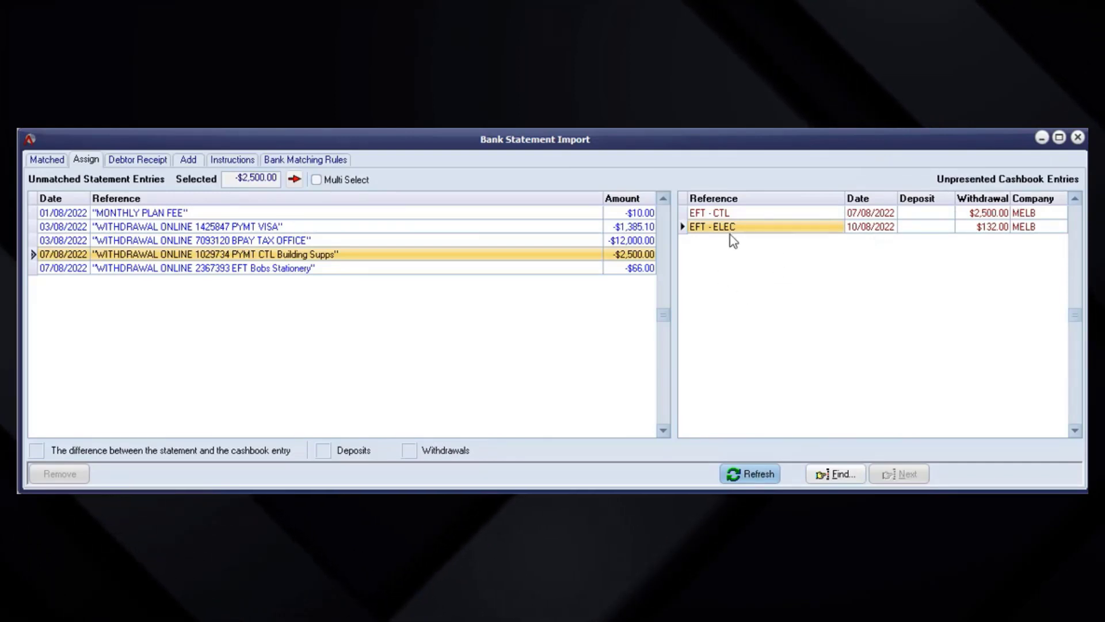
{"action": "left_click", "coordinate": [884, 228]}
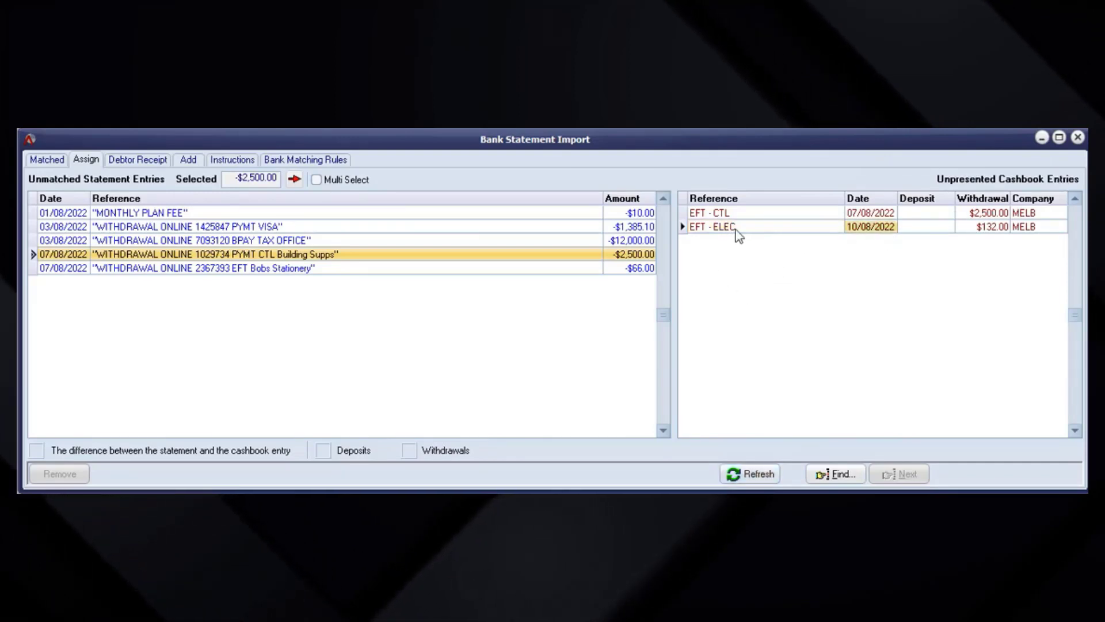
{"action": "left_click", "coordinate": [981, 213]}
{"action": "left_click", "coordinate": [771, 216]}
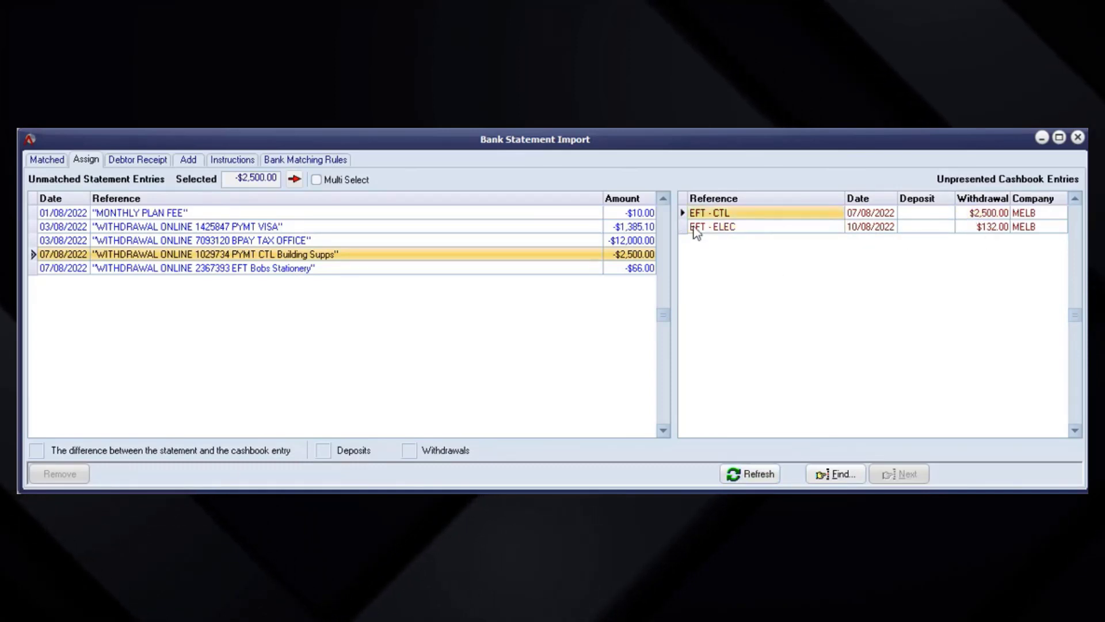
{"action": "left_click", "coordinate": [635, 256]}
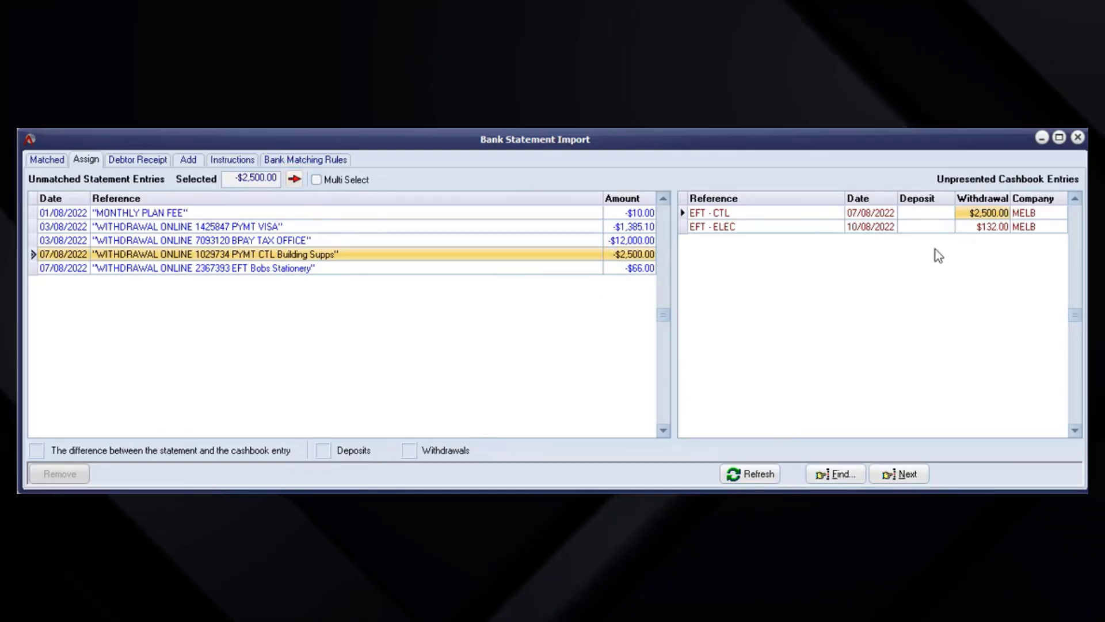
{"action": "left_click", "coordinate": [294, 178]}
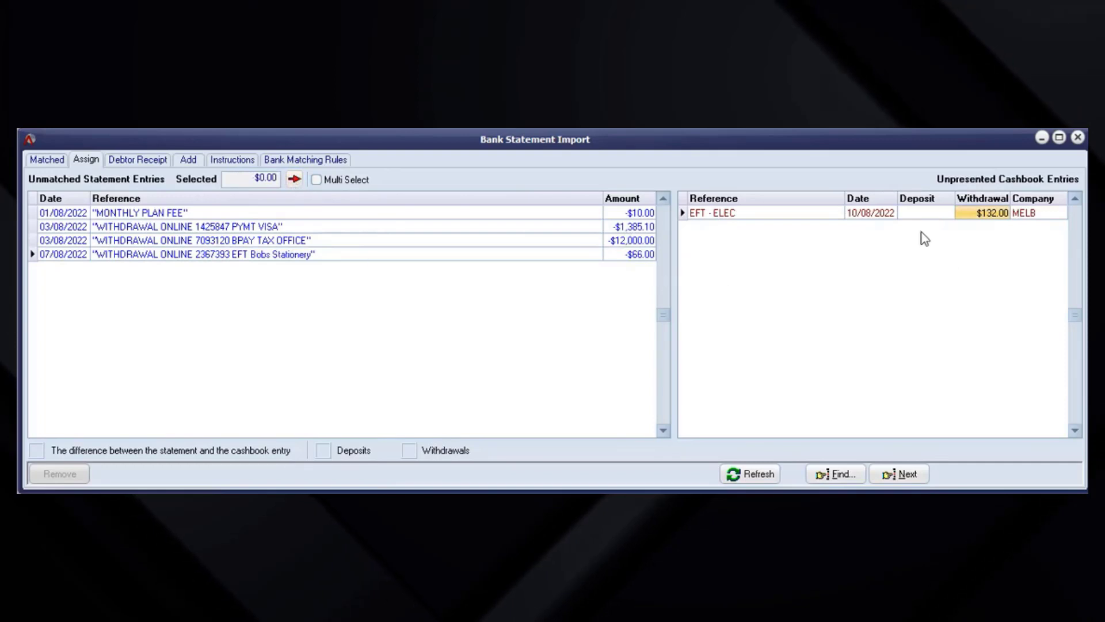
{"action": "left_click", "coordinate": [51, 160]}
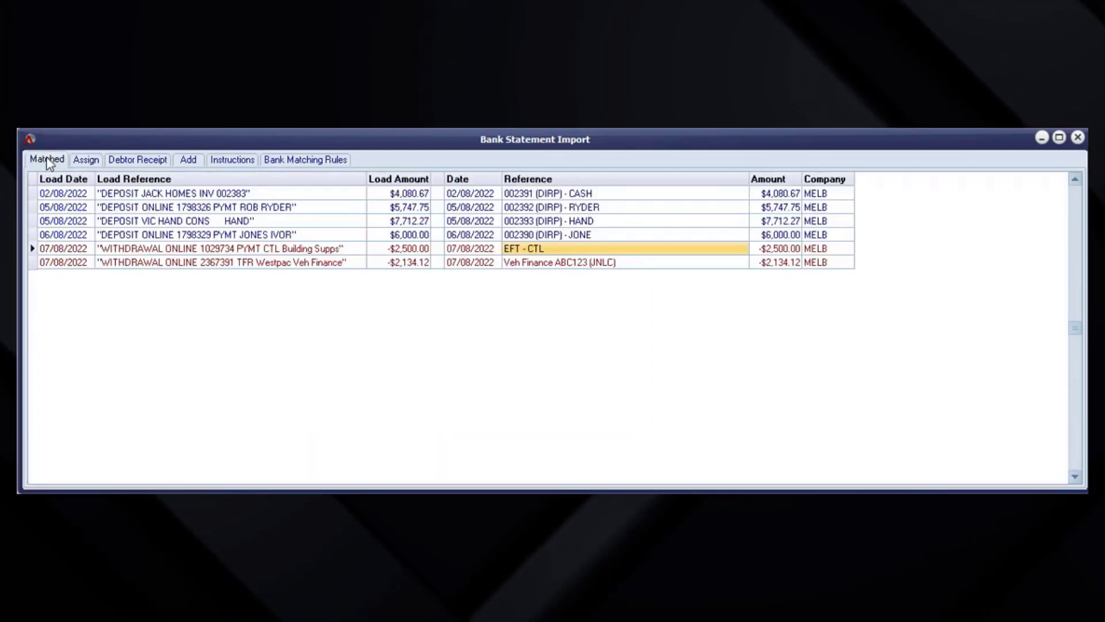
Check the matched CTL withdrawal's amount and reference, and review the remaining unmatched statement entries, including Bobs Stationery
{"action": "left_click", "coordinate": [769, 250]}
{"action": "left_click", "coordinate": [409, 250]}
{"action": "left_click", "coordinate": [558, 250]}
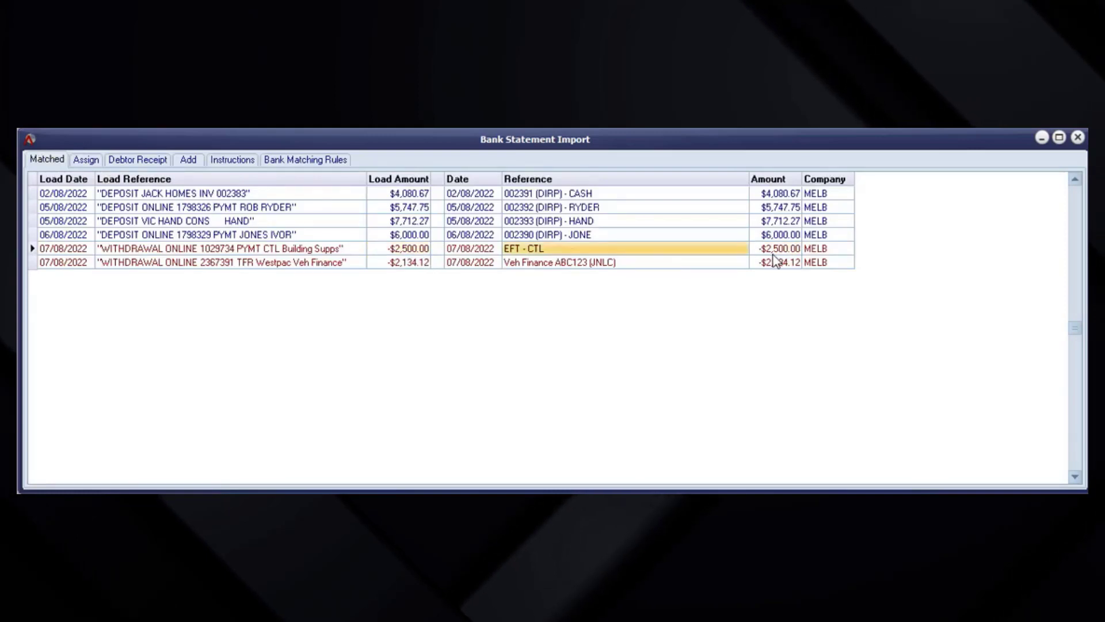
{"action": "left_click", "coordinate": [772, 252]}
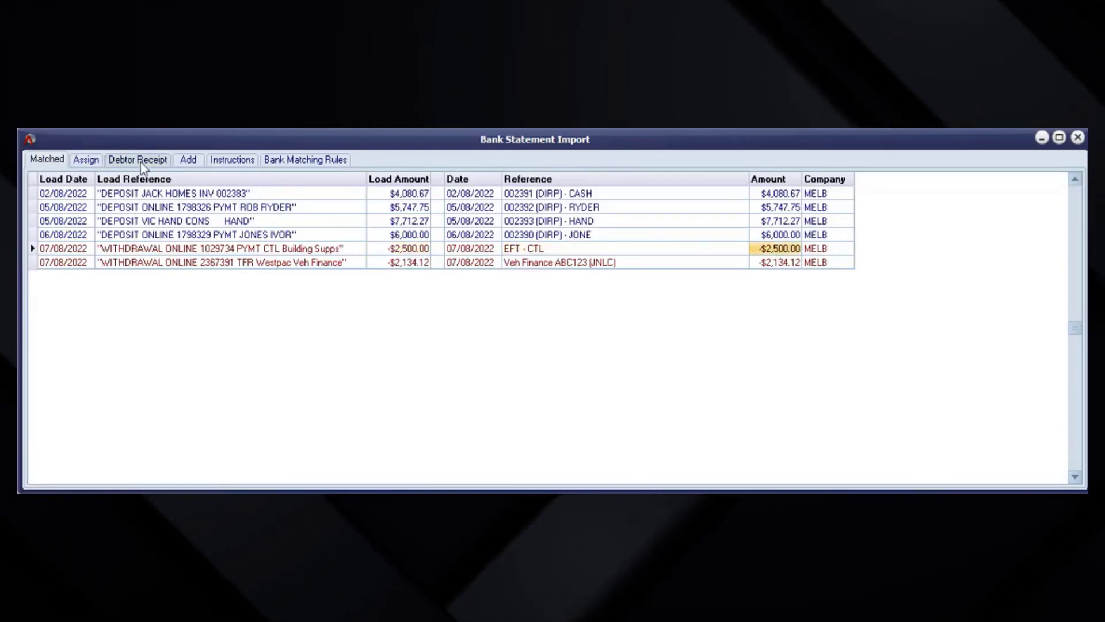
{"action": "left_click", "coordinate": [87, 161]}
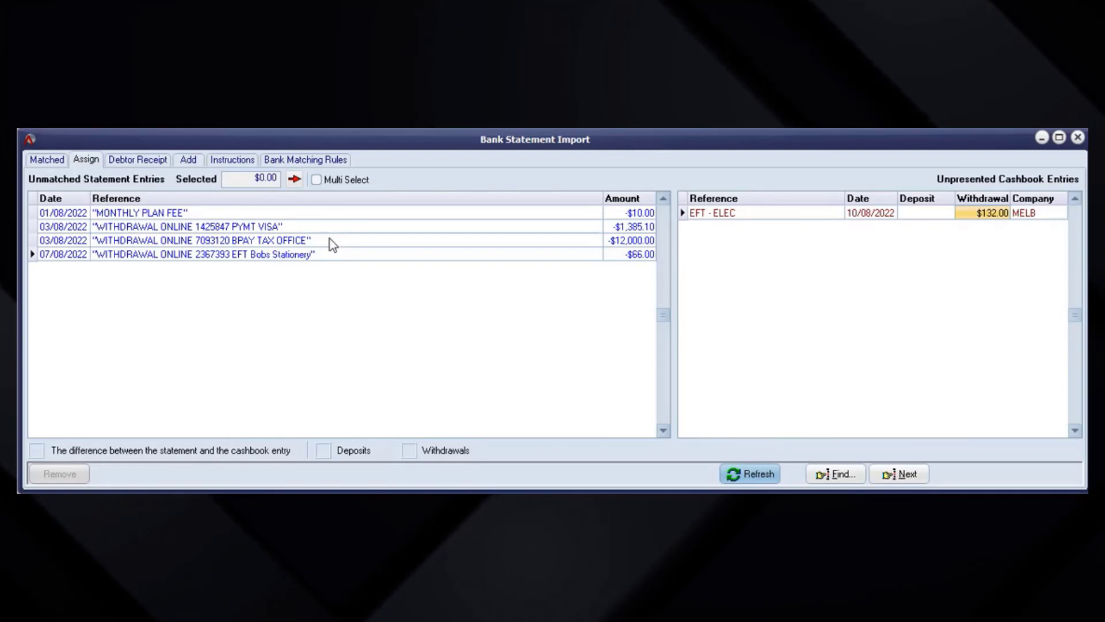
{"action": "left_click", "coordinate": [266, 257]}
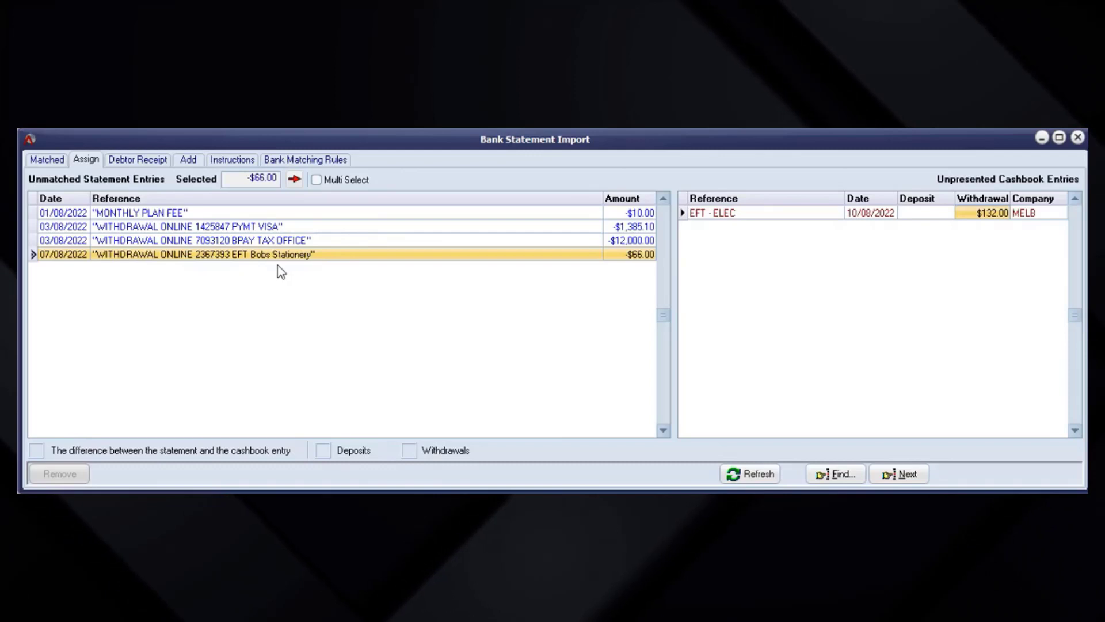
Fill the company for all statement entries being added with MELB, and check the alternative companies for the monthly plan fee
{"action": "left_click", "coordinate": [188, 163]}
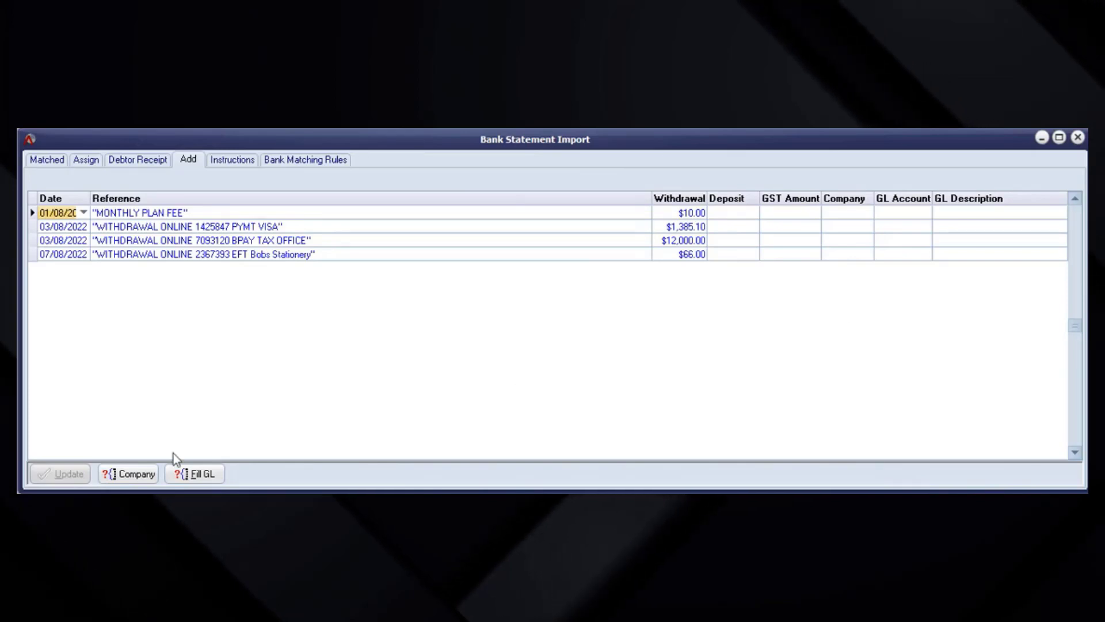
{"action": "left_click", "coordinate": [128, 476]}
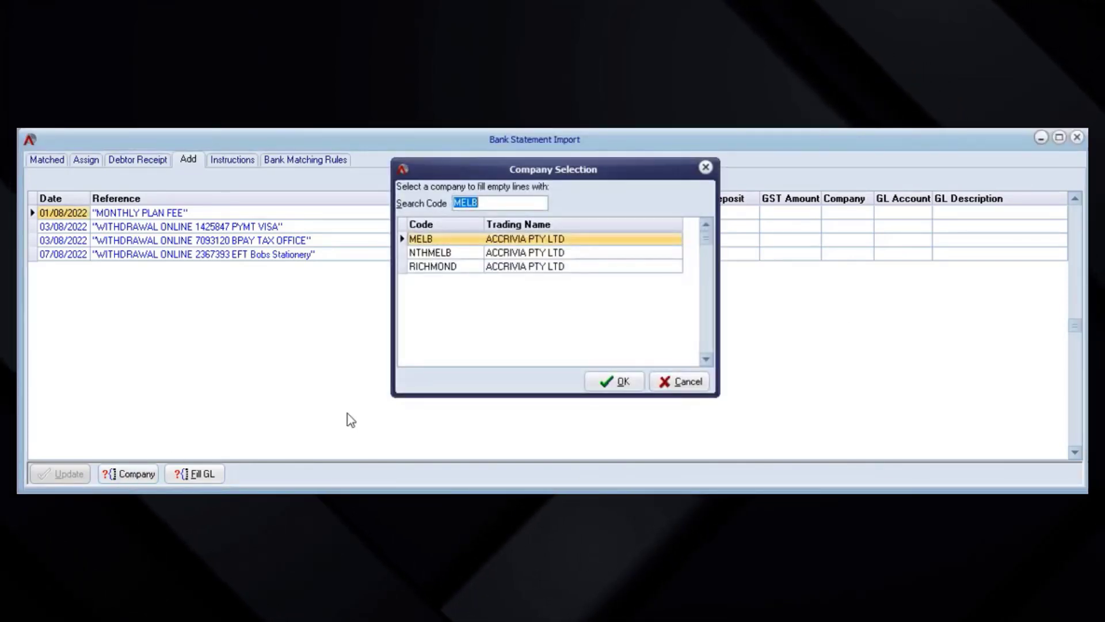
{"action": "left_click", "coordinate": [626, 383]}
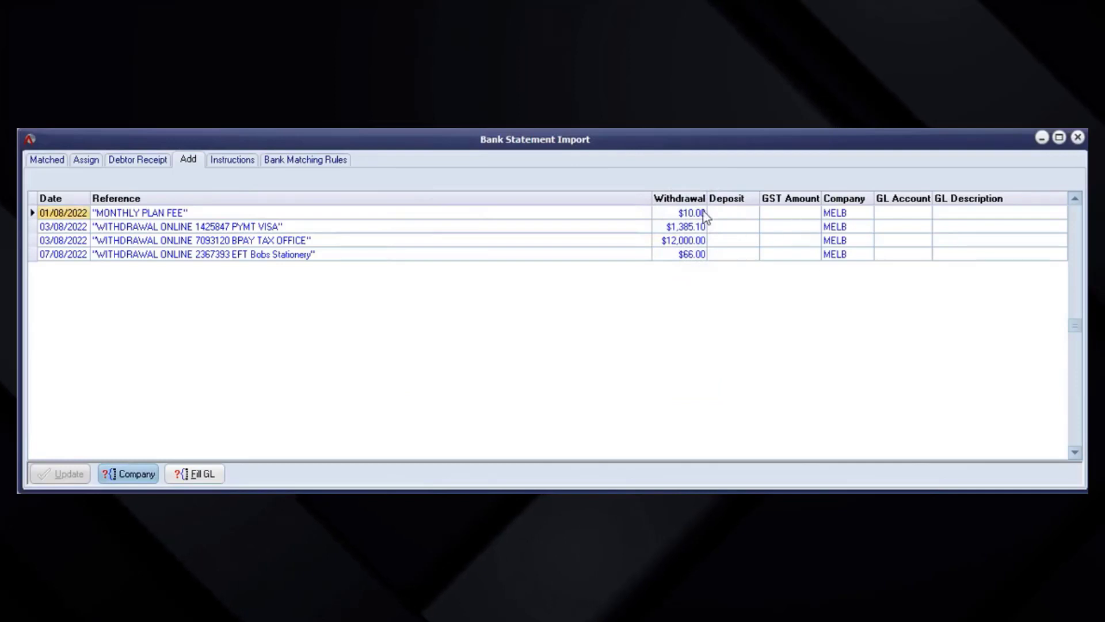
{"action": "left_click", "coordinate": [866, 212]}
{"action": "left_click", "coordinate": [866, 213]}
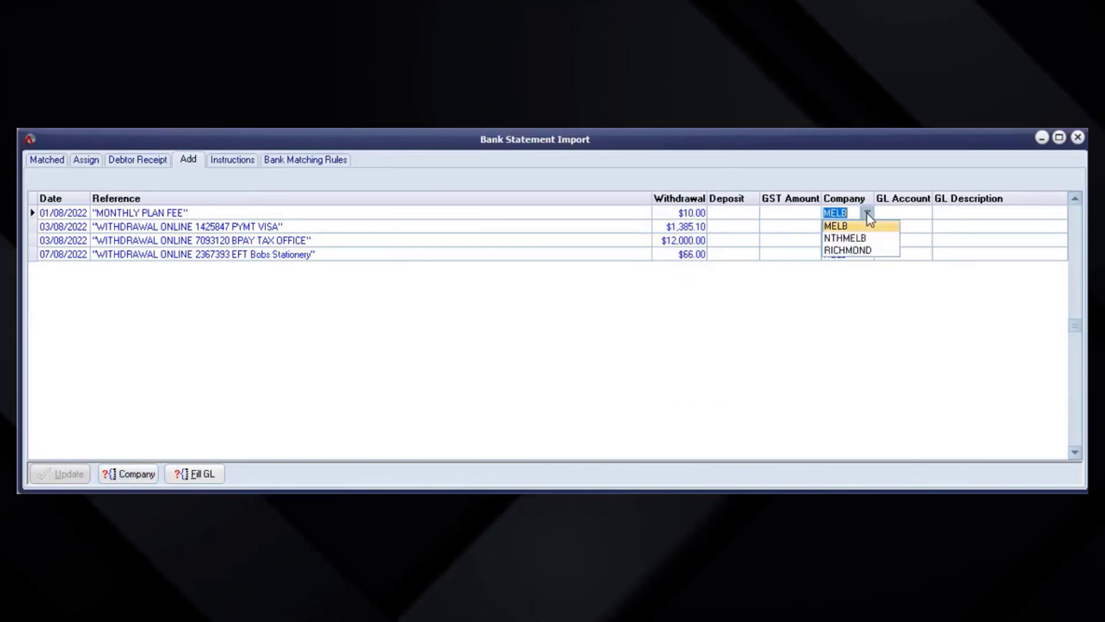
{"action": "left_click", "coordinate": [866, 213]}
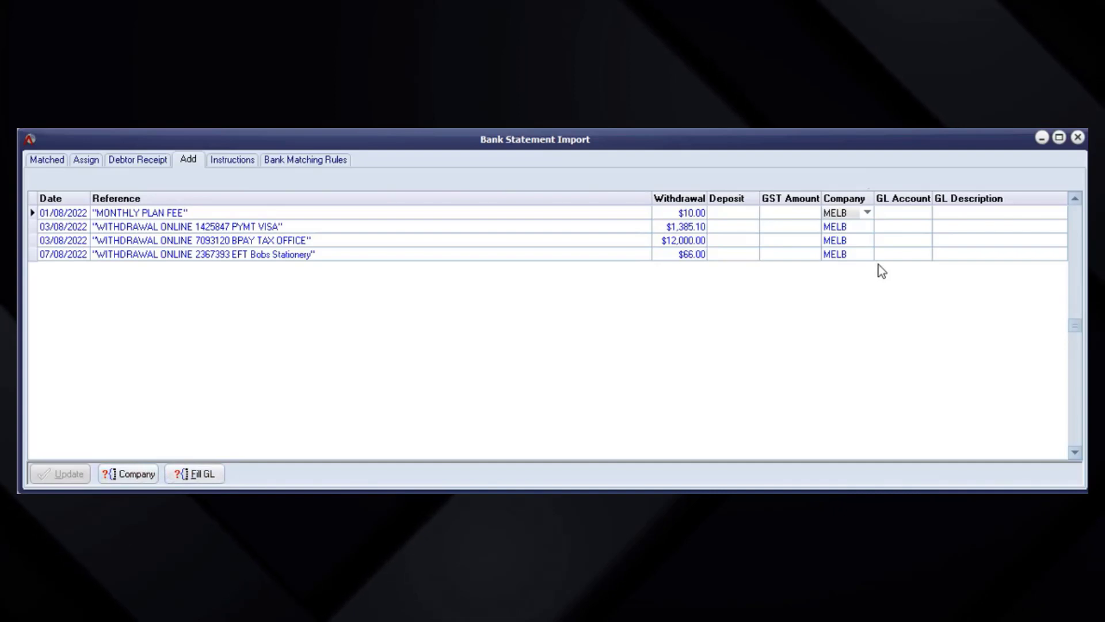
Assign general ledger account 309 Bank Charges to the MONTHLY PLAN FEE entry
{"action": "left_click", "coordinate": [910, 227]}
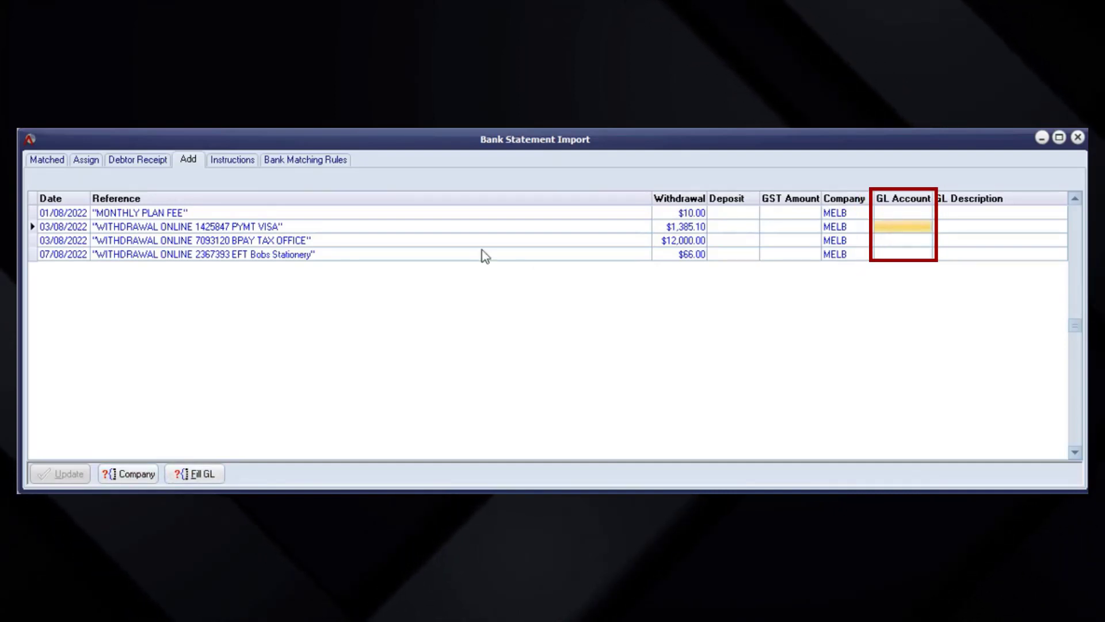
{"action": "left_click", "coordinate": [180, 212]}
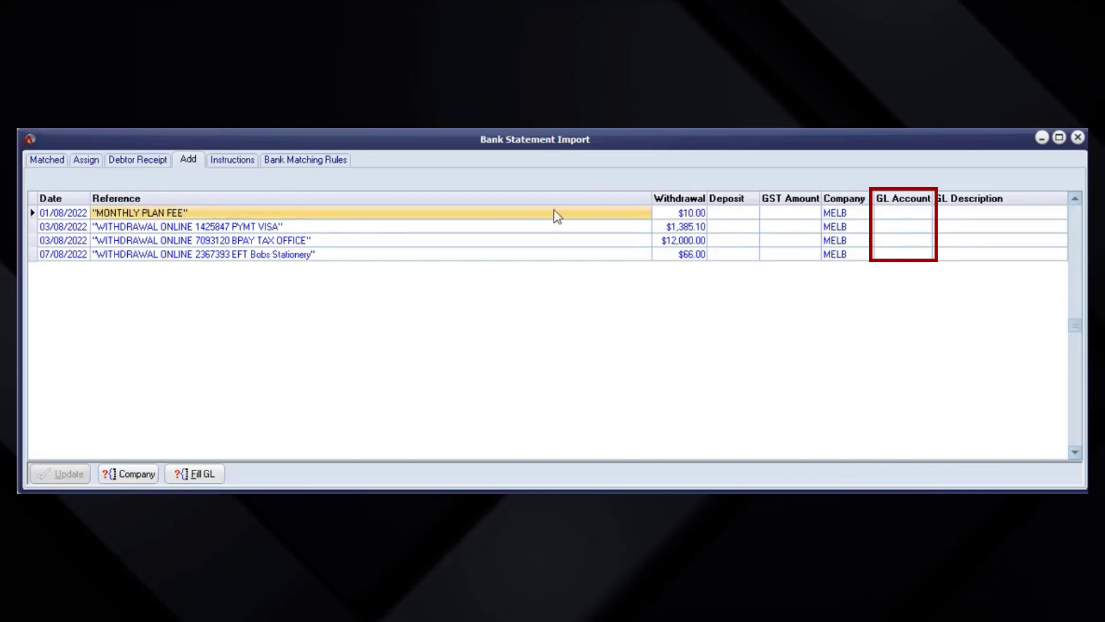
{"action": "double_click", "coordinate": [907, 214]}
{"action": "type", "text": "309"}
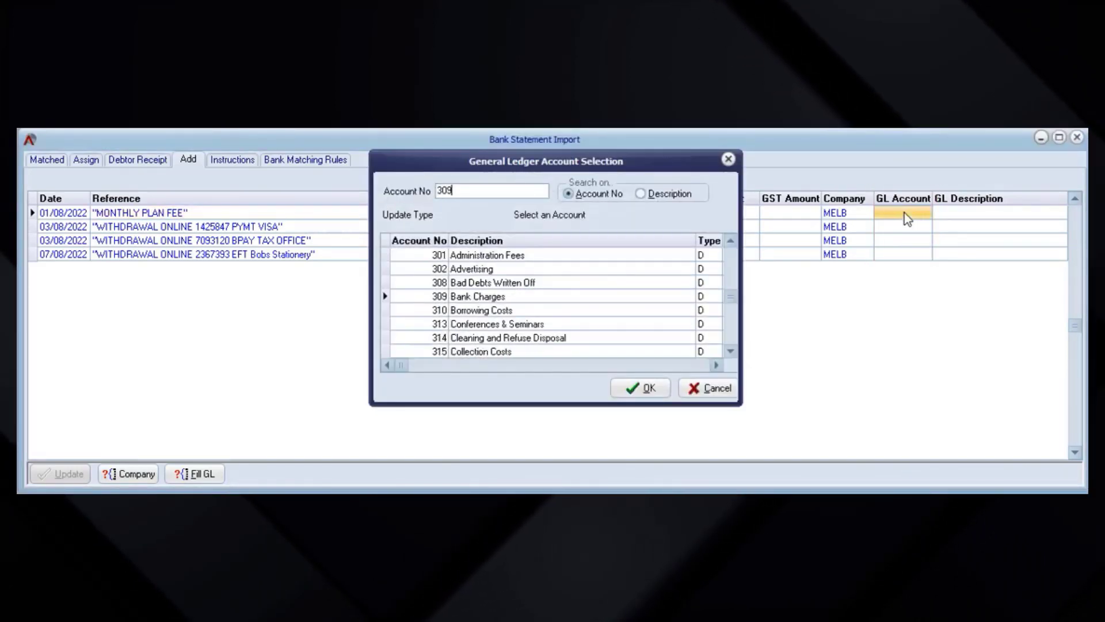
{"action": "left_click", "coordinate": [464, 298]}
{"action": "left_click", "coordinate": [645, 394]}
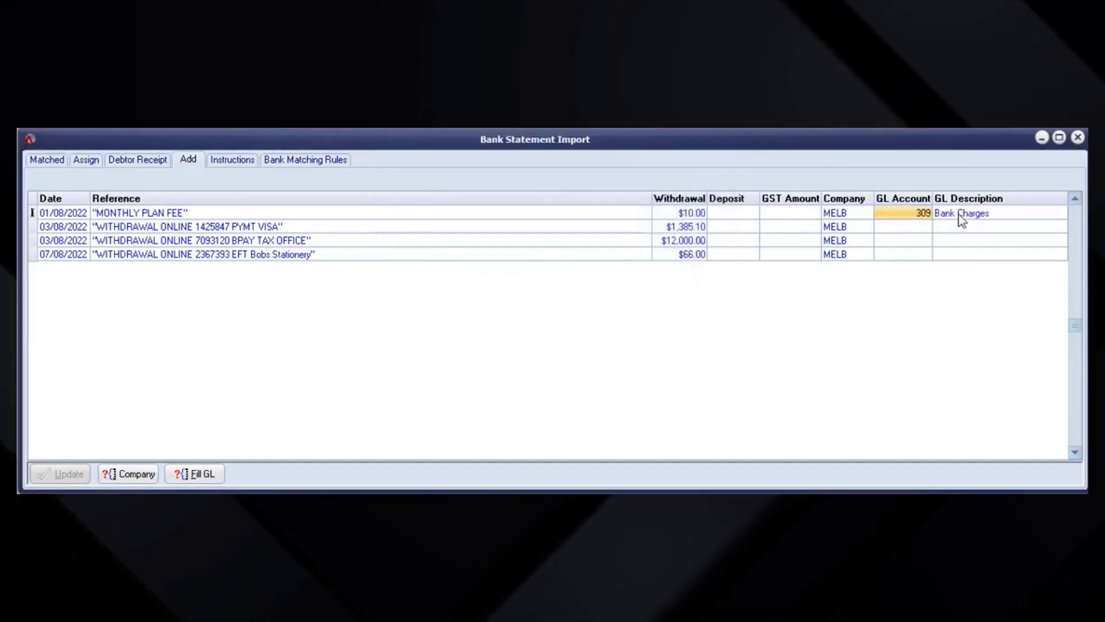
{"action": "left_click", "coordinate": [924, 221]}
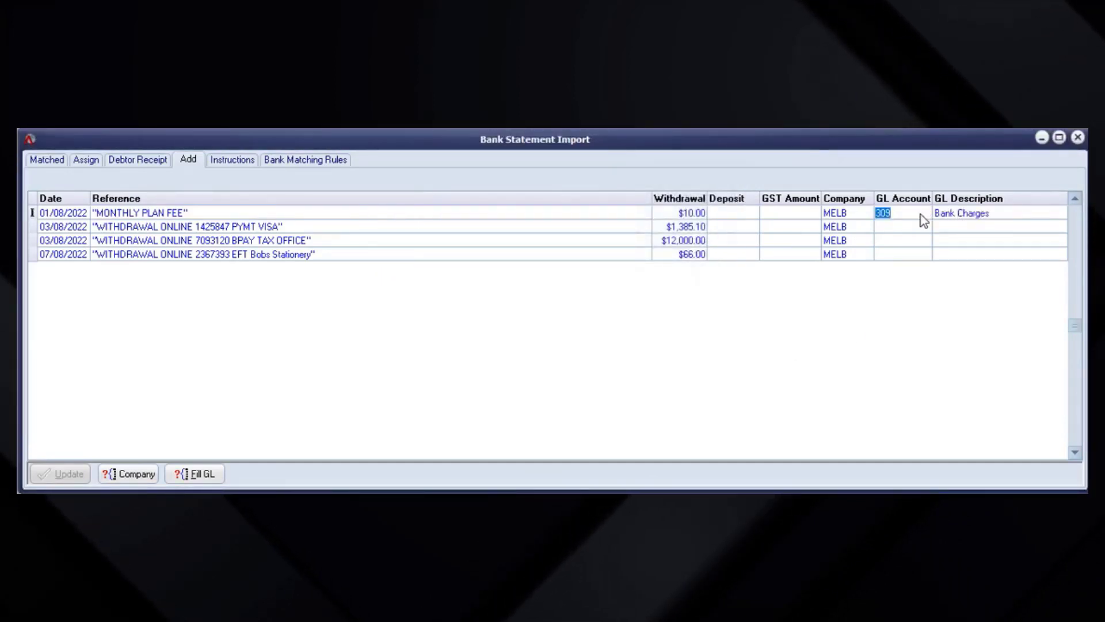
Assign GL account 885 to the VISA payment and 910 BAS Accrual to the BPAY TAX OFFICE withdrawal, searching by description "bas"
{"action": "left_click", "coordinate": [902, 229]}
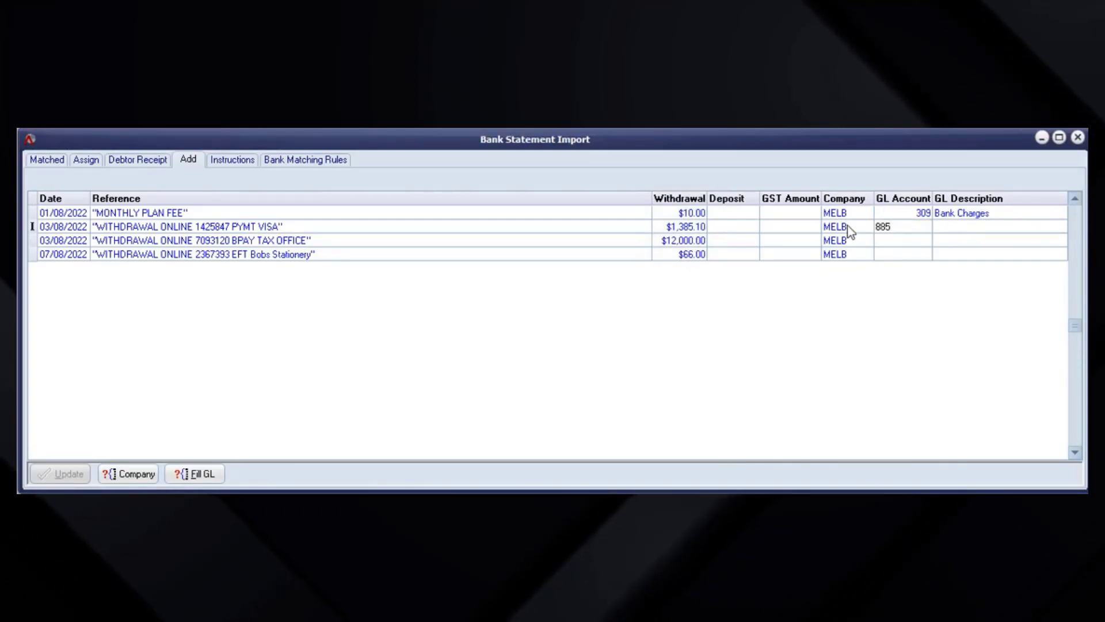
{"action": "key", "text": "Return"}
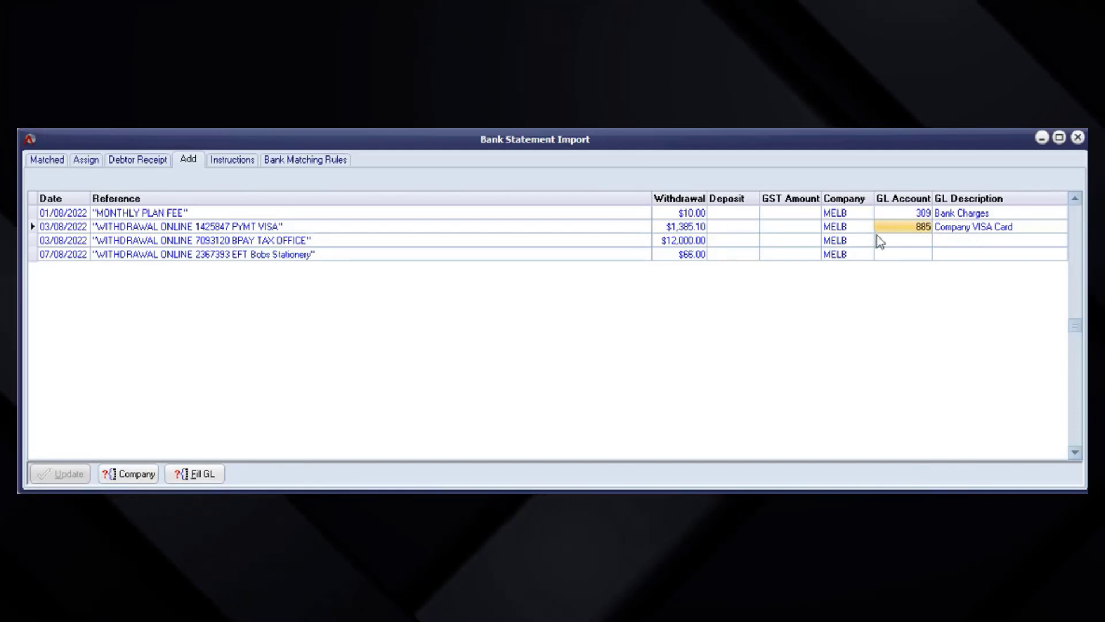
{"action": "left_click", "coordinate": [685, 242]}
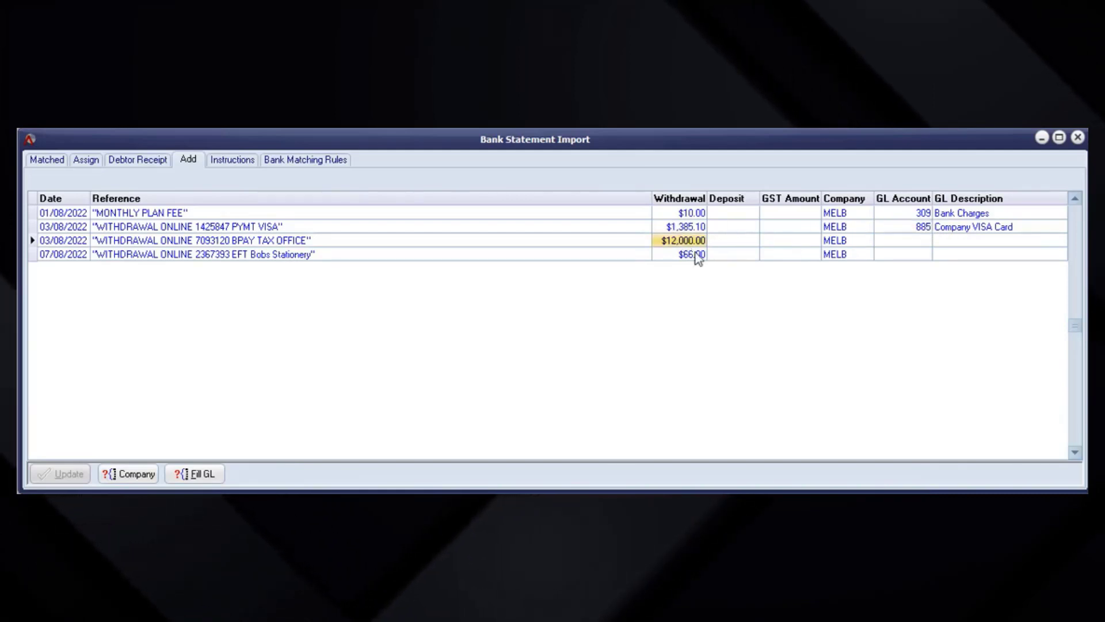
{"action": "double_click", "coordinate": [904, 242]}
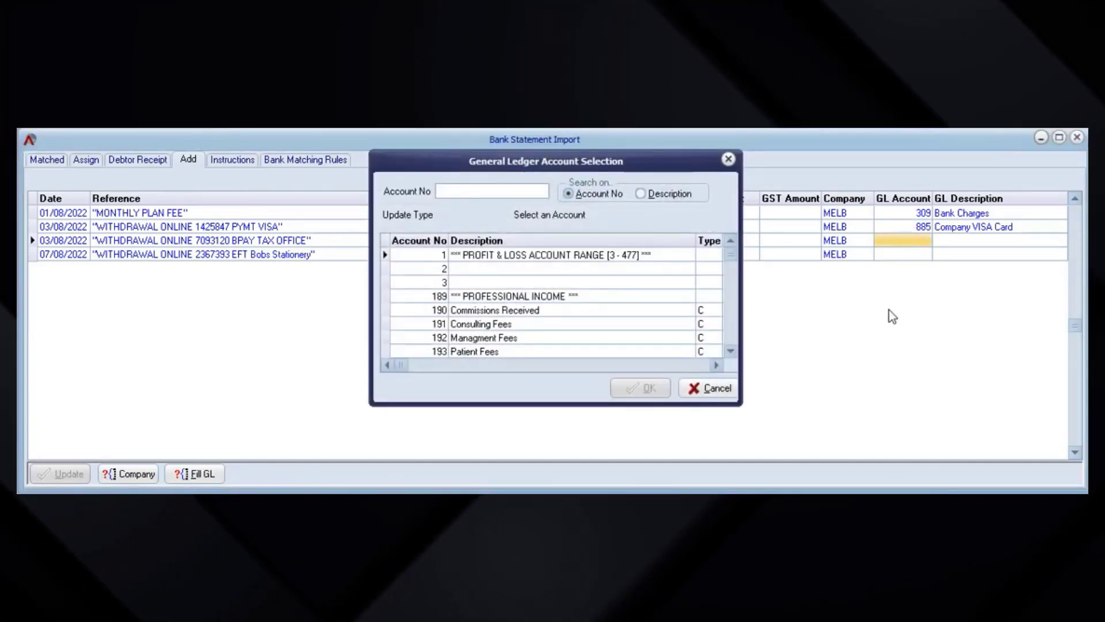
{"action": "left_click", "coordinate": [667, 193]}
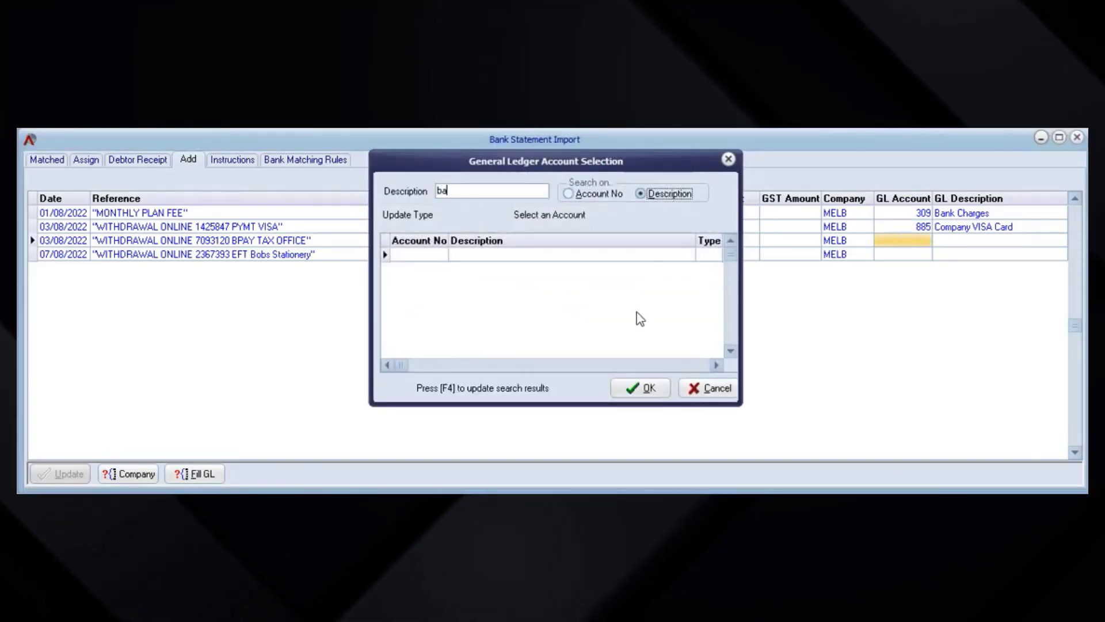
{"action": "double_click", "coordinate": [495, 252]}
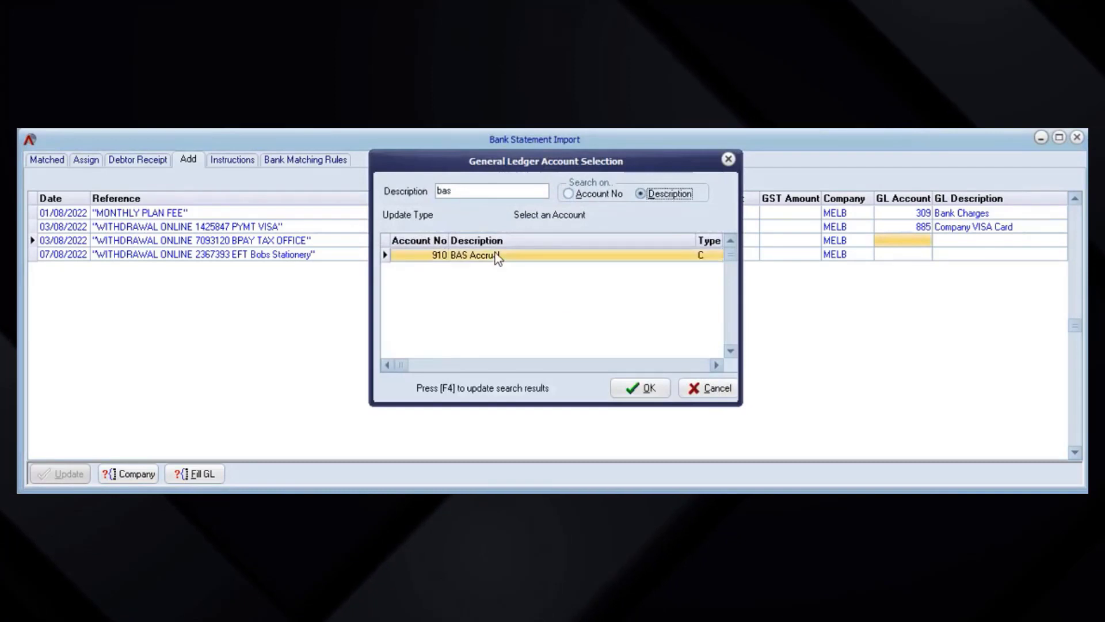
Find the GL account by description "print" and assign 414 Printing, Postage & Stationery to the Bobs Stationery withdrawal
{"action": "left_click", "coordinate": [920, 255]}
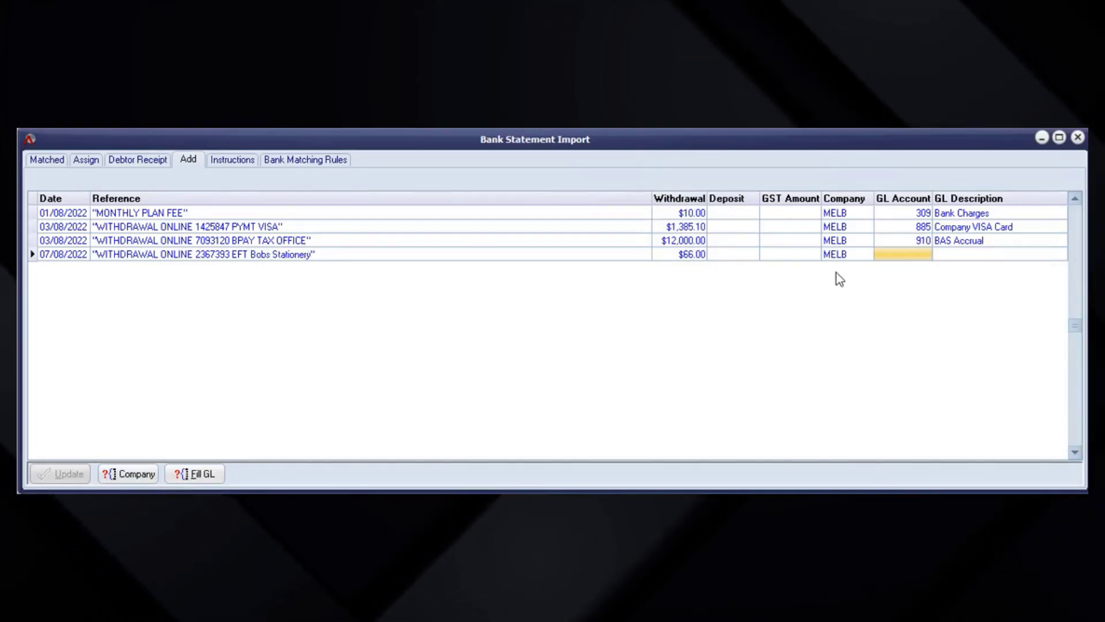
{"action": "double_click", "coordinate": [903, 255]}
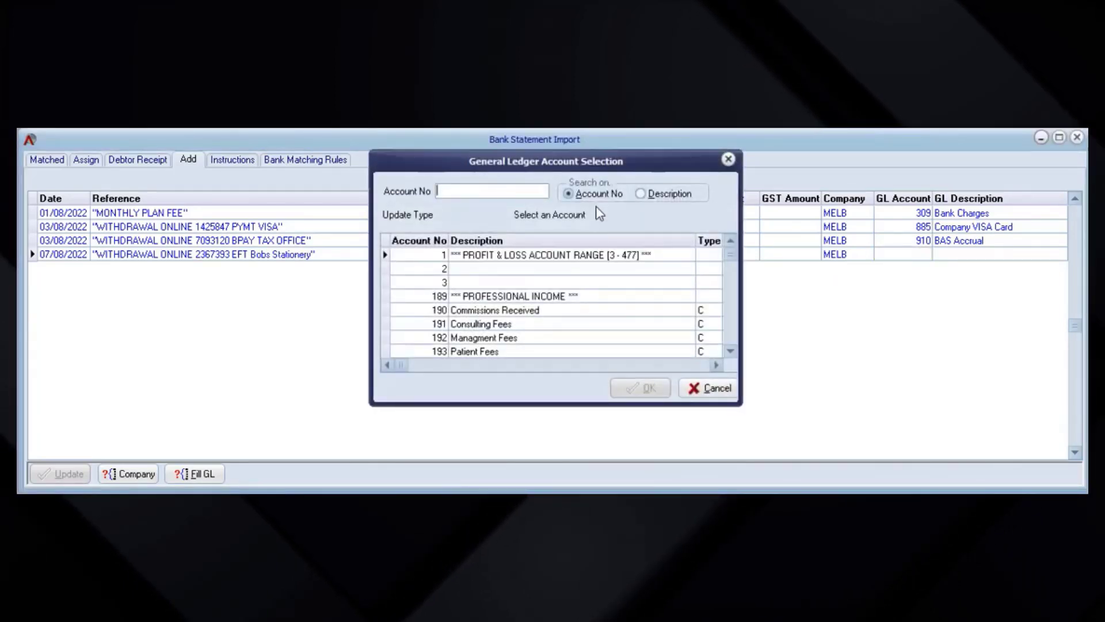
{"action": "left_click", "coordinate": [655, 196]}
{"action": "type", "text": "pri"}
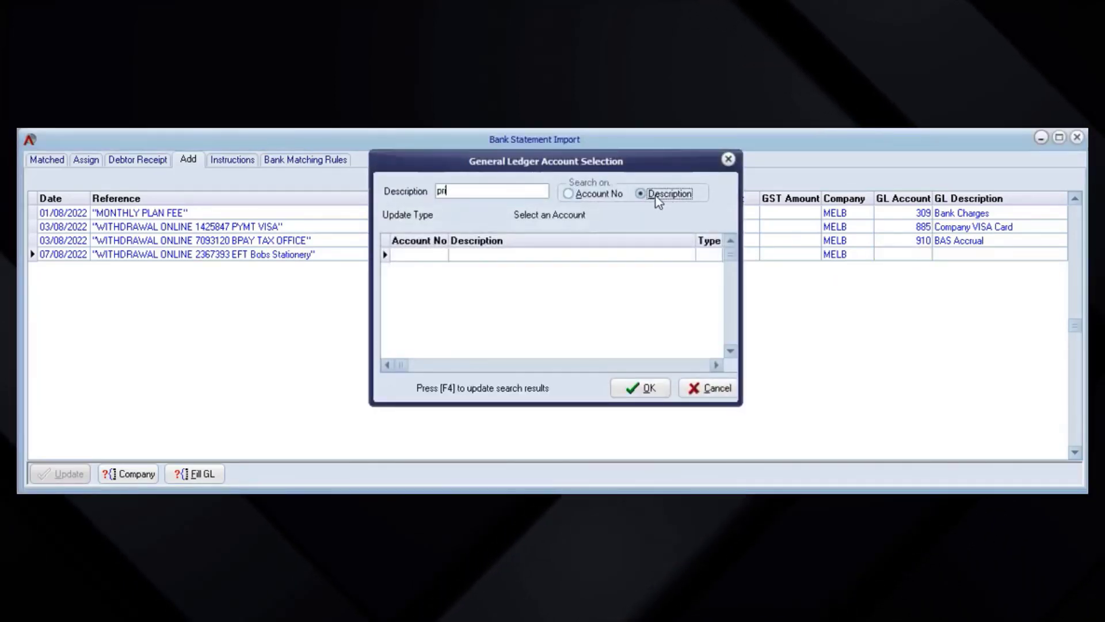
{"action": "type", "text": "nt"}
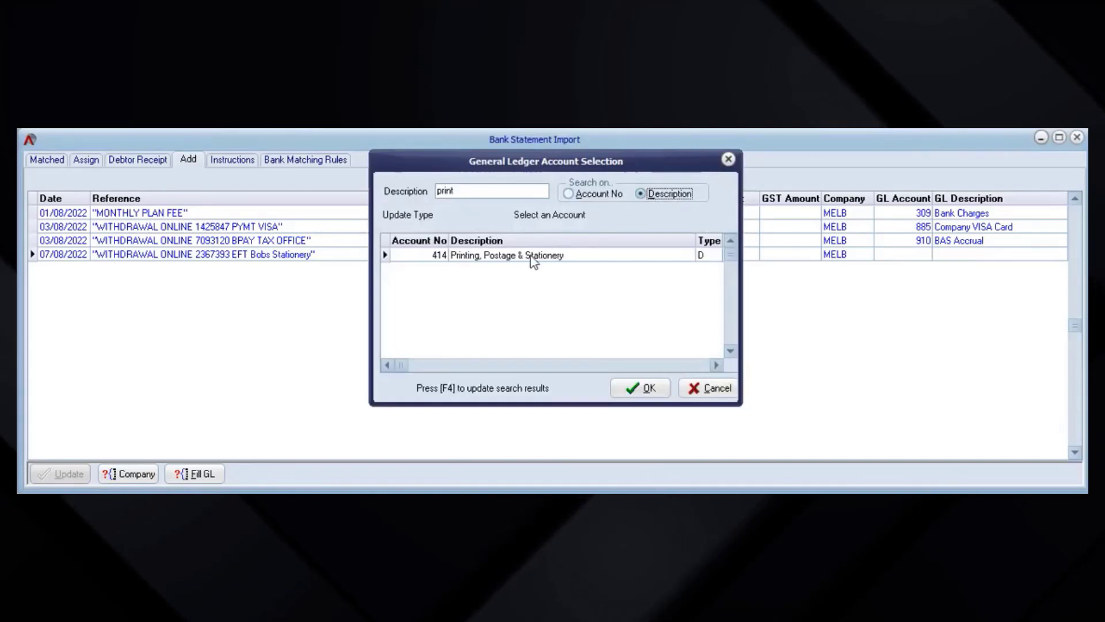
{"action": "left_click", "coordinate": [531, 255]}
{"action": "left_click", "coordinate": [649, 388]}
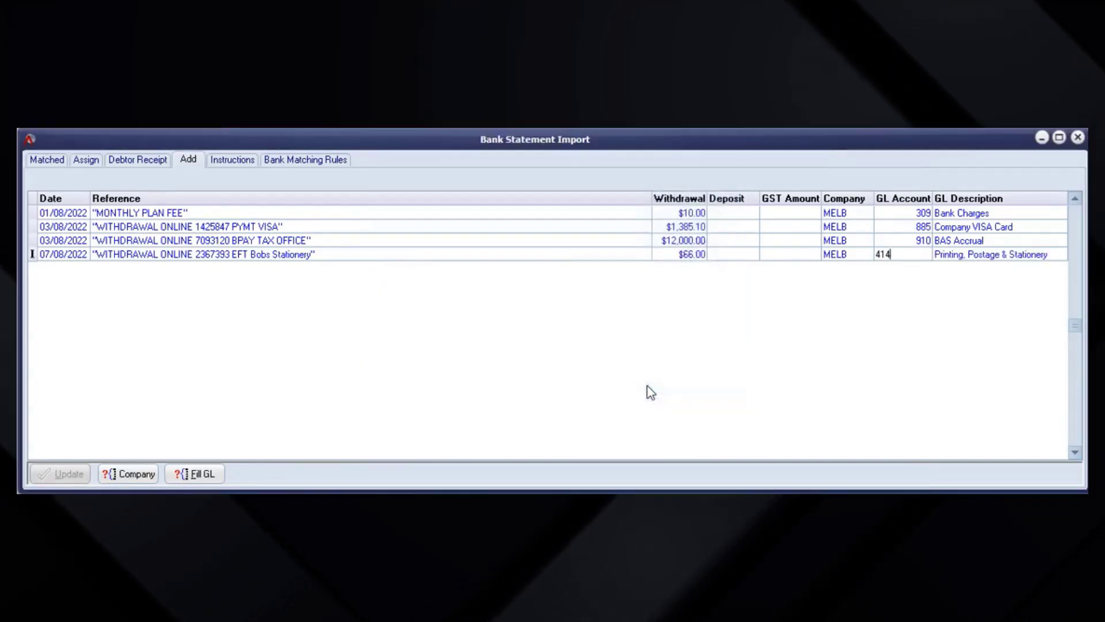
Enter a GST amount of $6.00 for the Bobs Stationery withdrawal and check it against the withdrawal amount
{"action": "left_click", "coordinate": [918, 246]}
{"action": "left_click", "coordinate": [797, 256]}
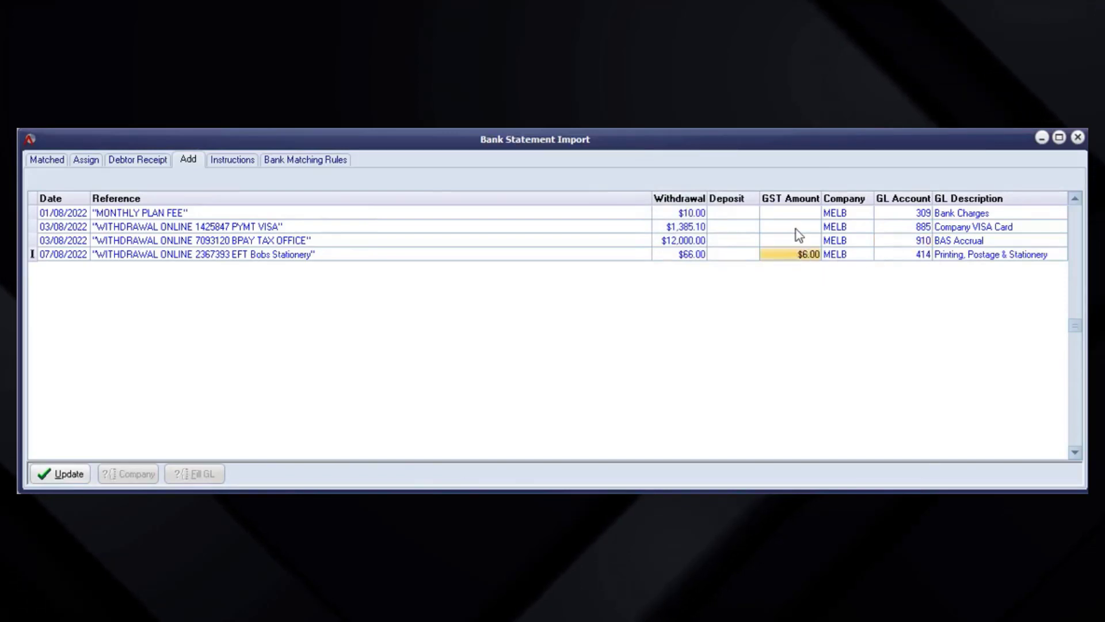
{"action": "left_click", "coordinate": [755, 256]}
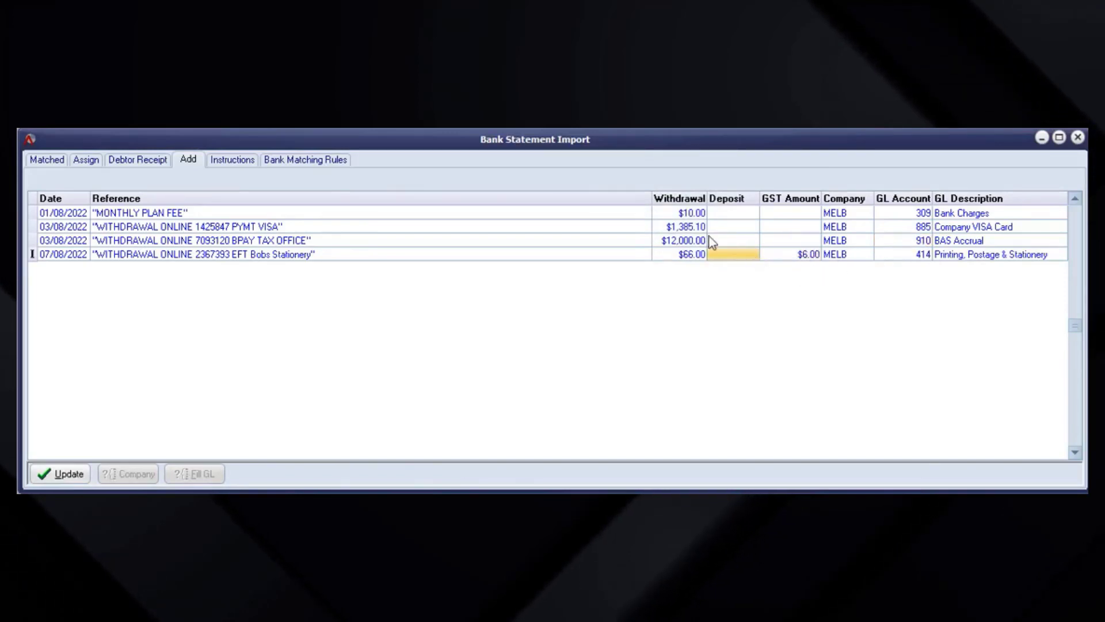
{"action": "left_click", "coordinate": [698, 257]}
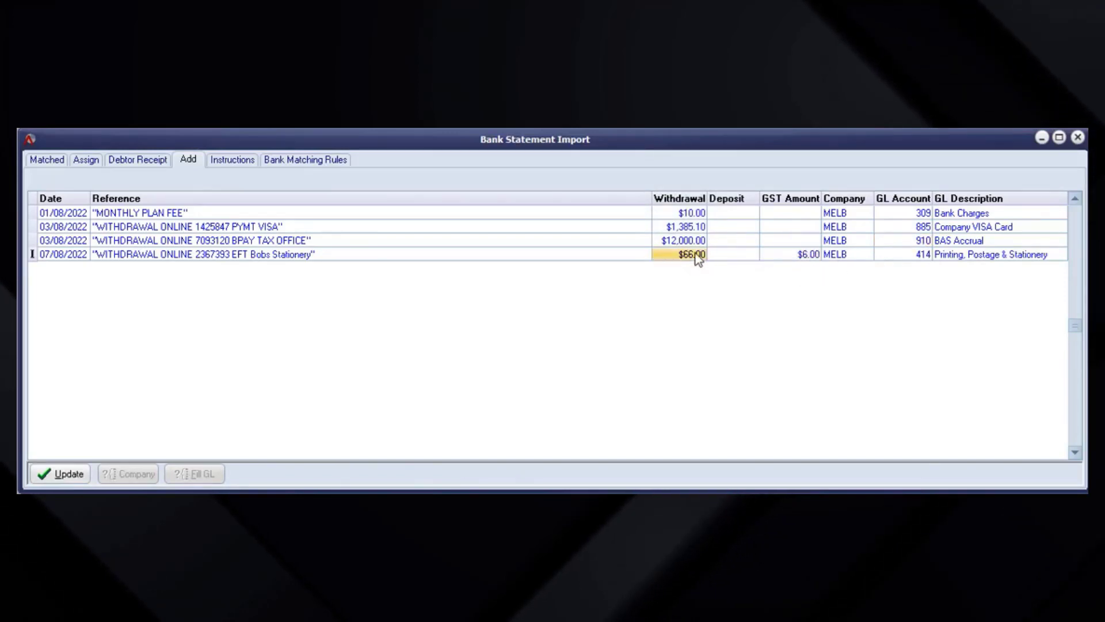
{"action": "left_click", "coordinate": [810, 257]}
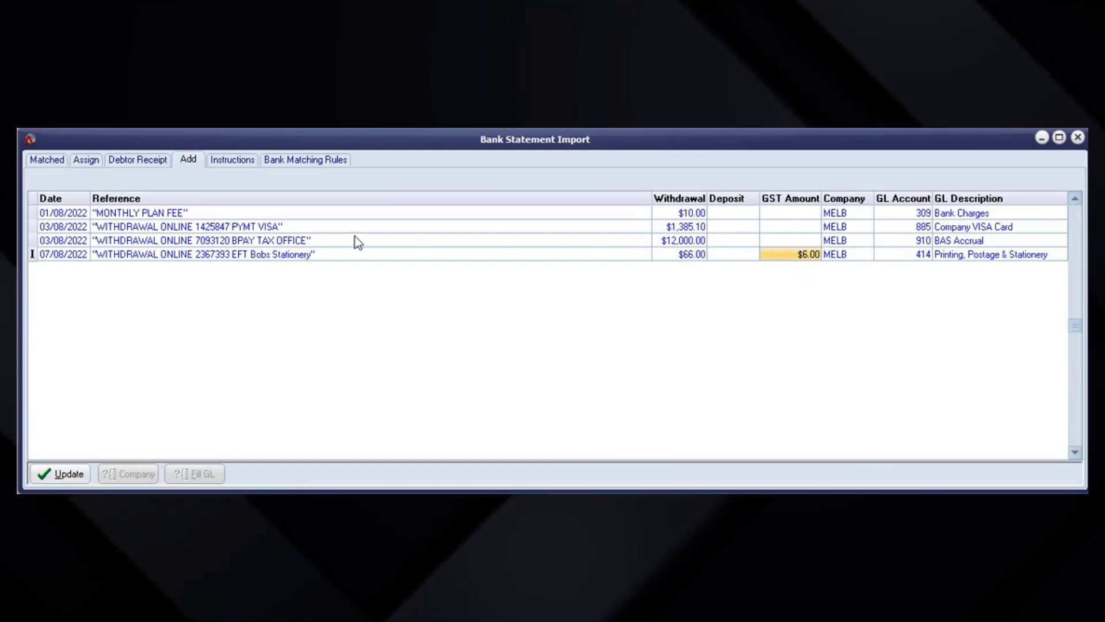
{"action": "left_click", "coordinate": [326, 254]}
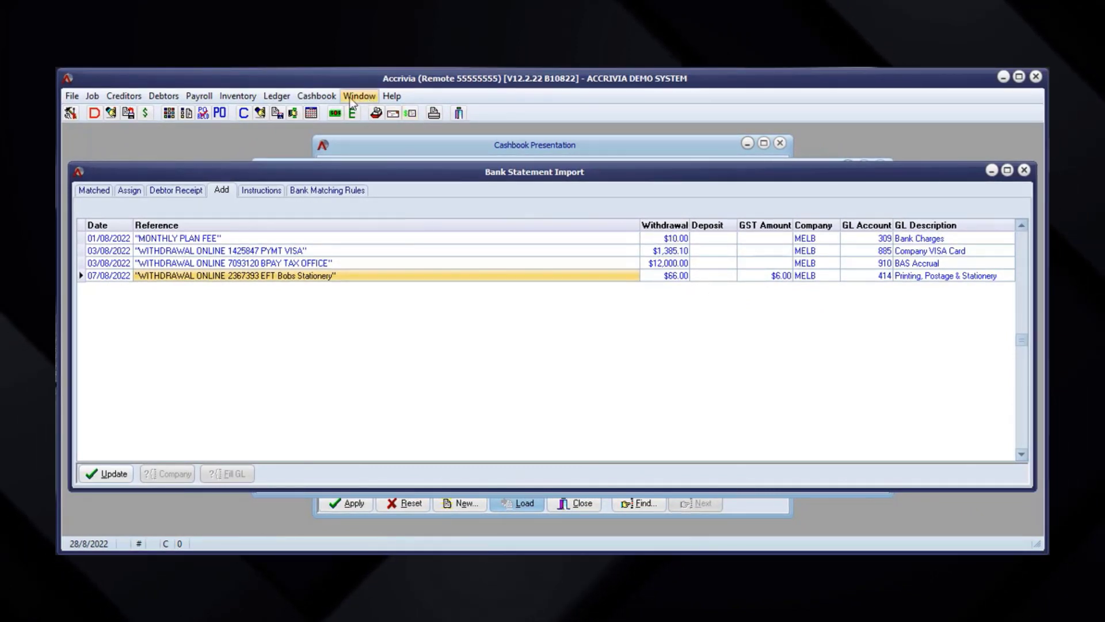
Open creditor invoice posting and start a new invoice for PARTRIDGE PLASTER
{"action": "left_click", "coordinate": [277, 96]}
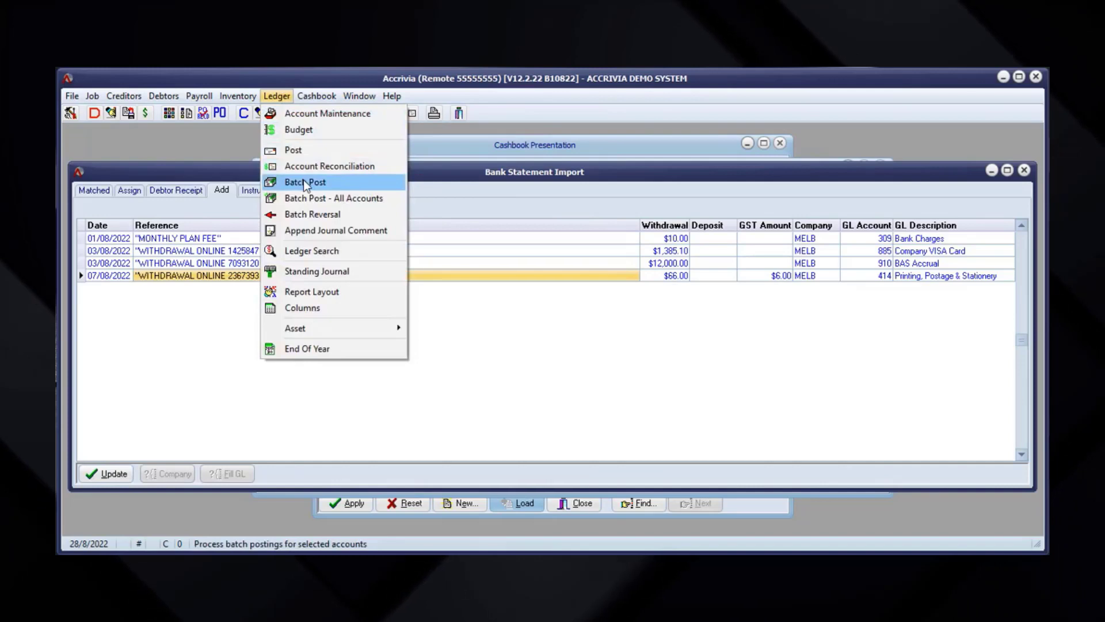
{"action": "mouse_move", "coordinate": [132, 96]}
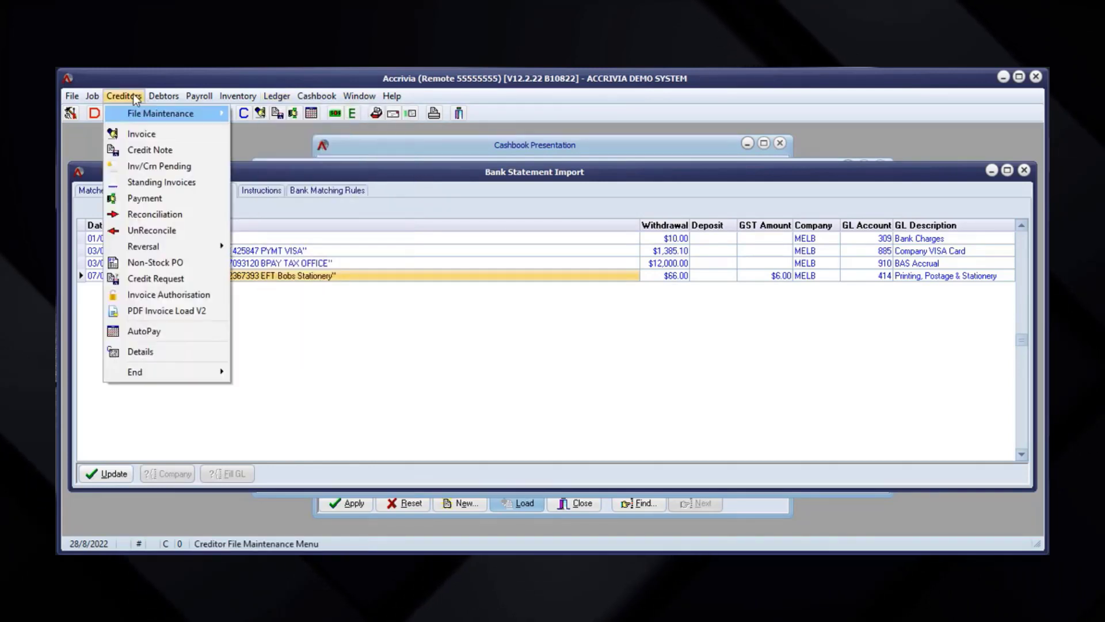
{"action": "left_click", "coordinate": [132, 137]}
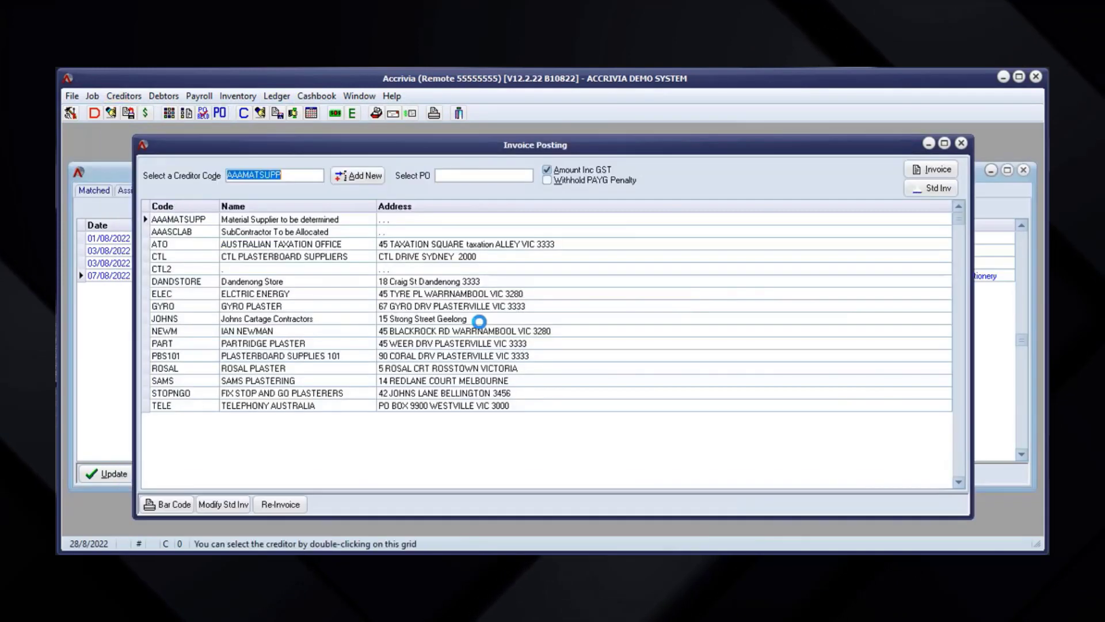
{"action": "type", "text": "CTL2"}
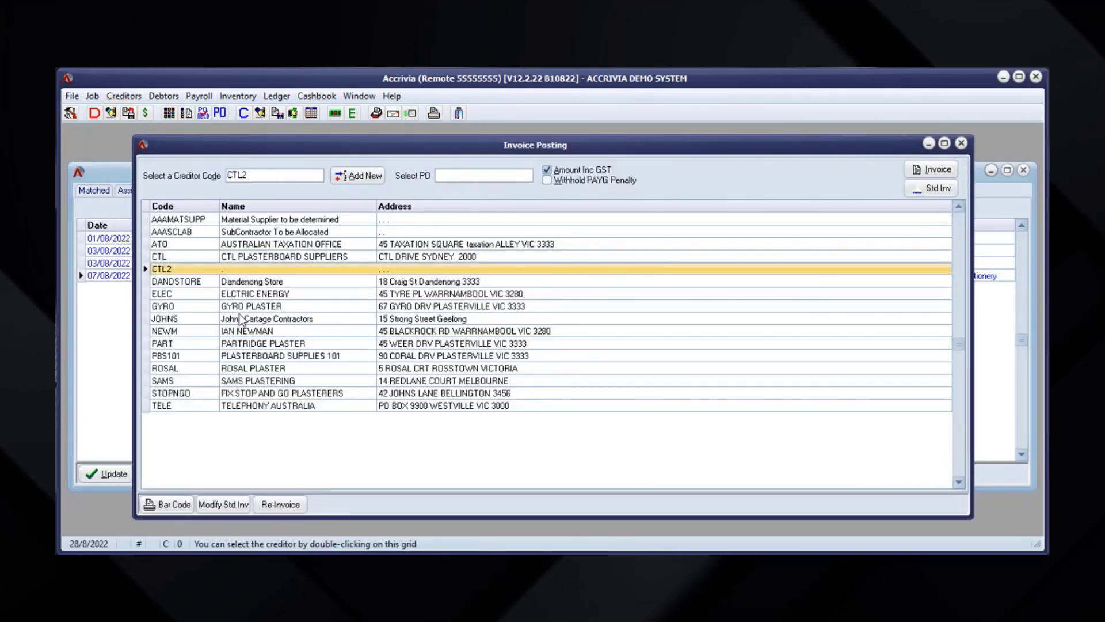
{"action": "double_click", "coordinate": [242, 344]}
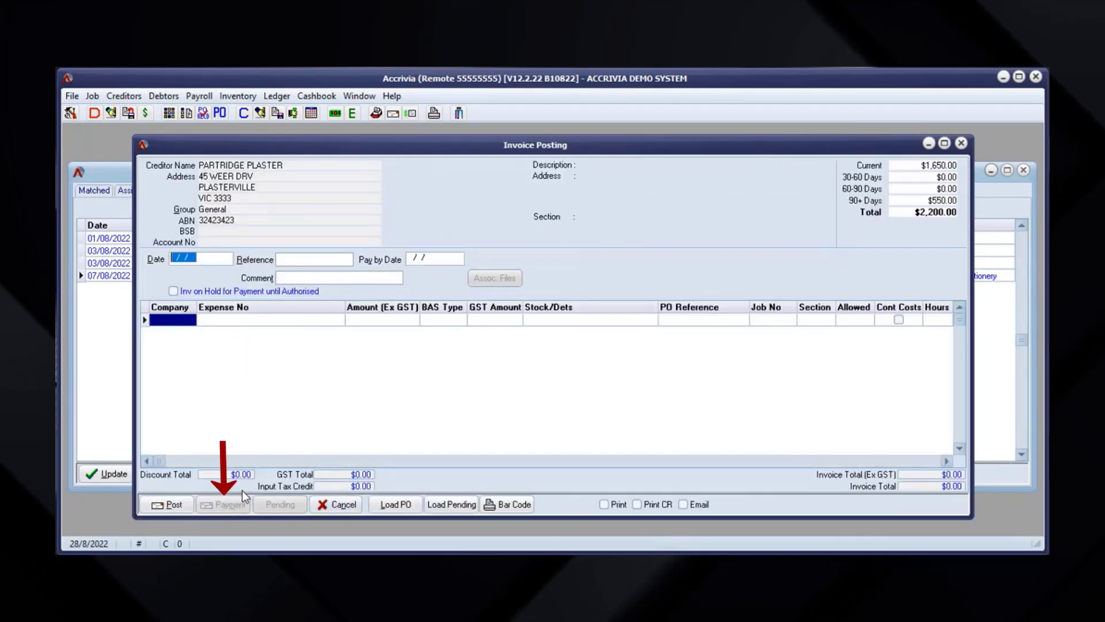
Cancel the PARTRIDGE PLASTER invoice, close invoice posting, and check the unmatched statement entries before returning to the entries being added
{"action": "left_click", "coordinate": [335, 504]}
{"action": "left_click", "coordinate": [962, 143]}
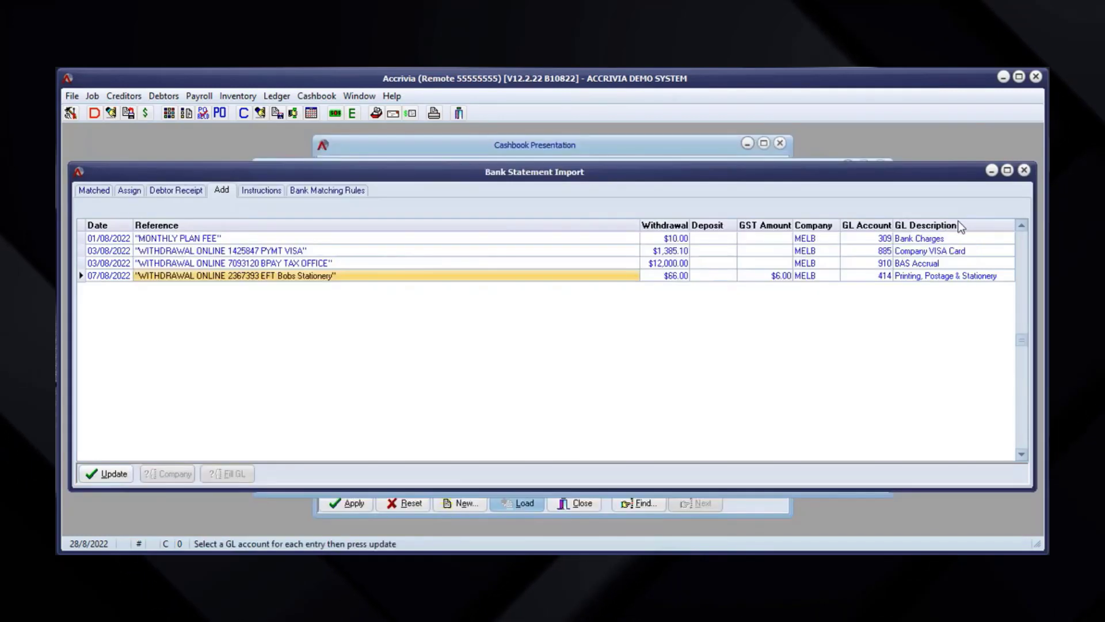
{"action": "left_click", "coordinate": [129, 190]}
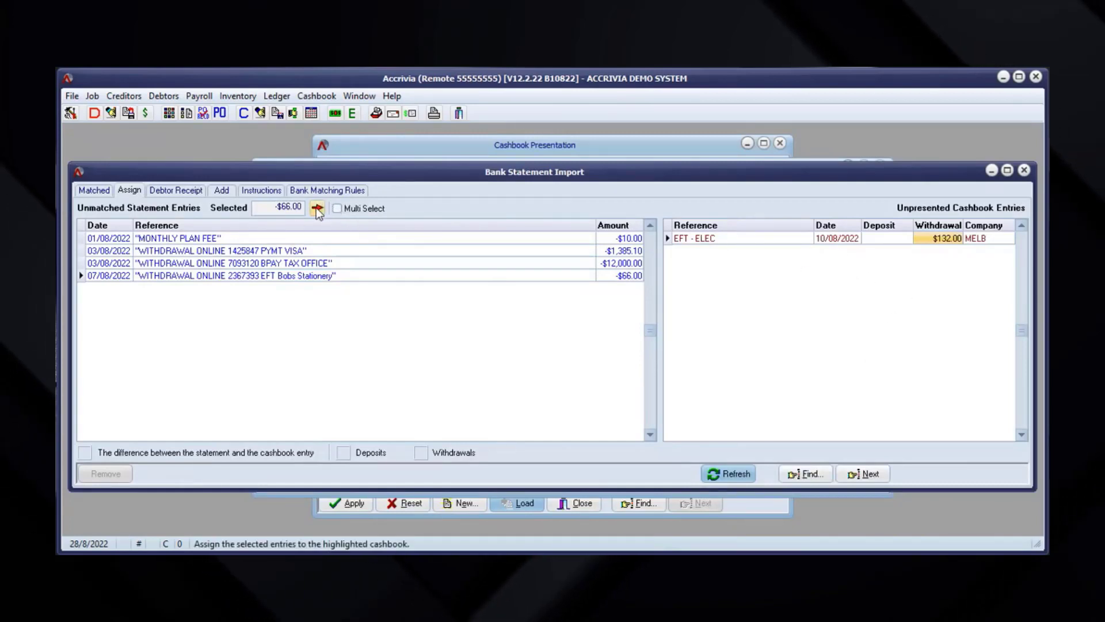
{"action": "left_click", "coordinate": [222, 190]}
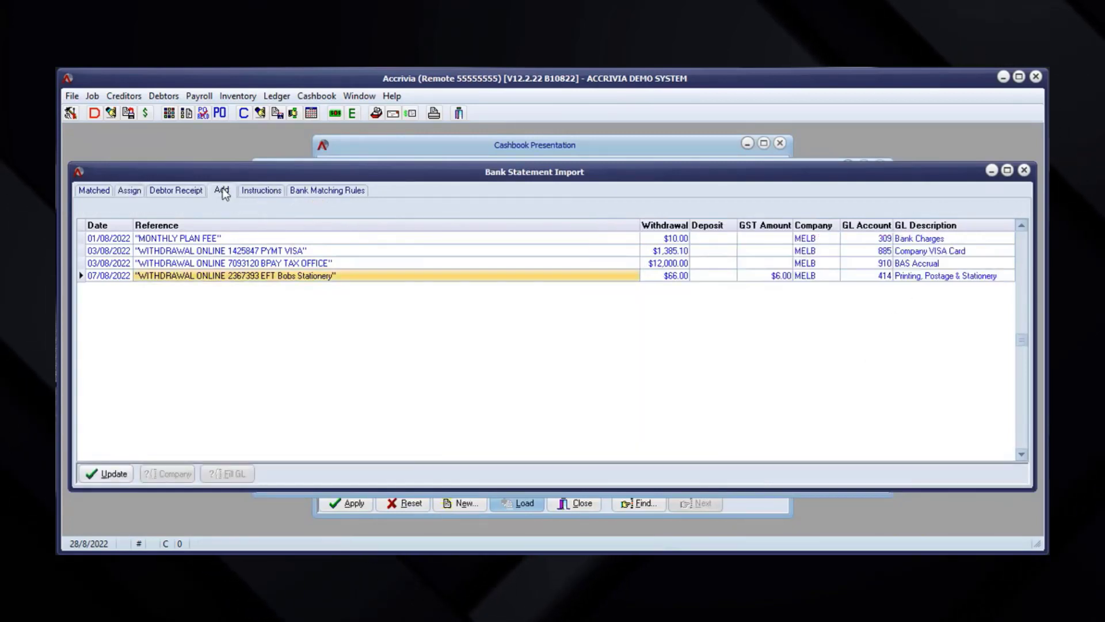
Review the GST amounts and the GL account assigned to each of the withdrawals being added
{"action": "left_click", "coordinate": [775, 263]}
{"action": "left_click", "coordinate": [783, 276]}
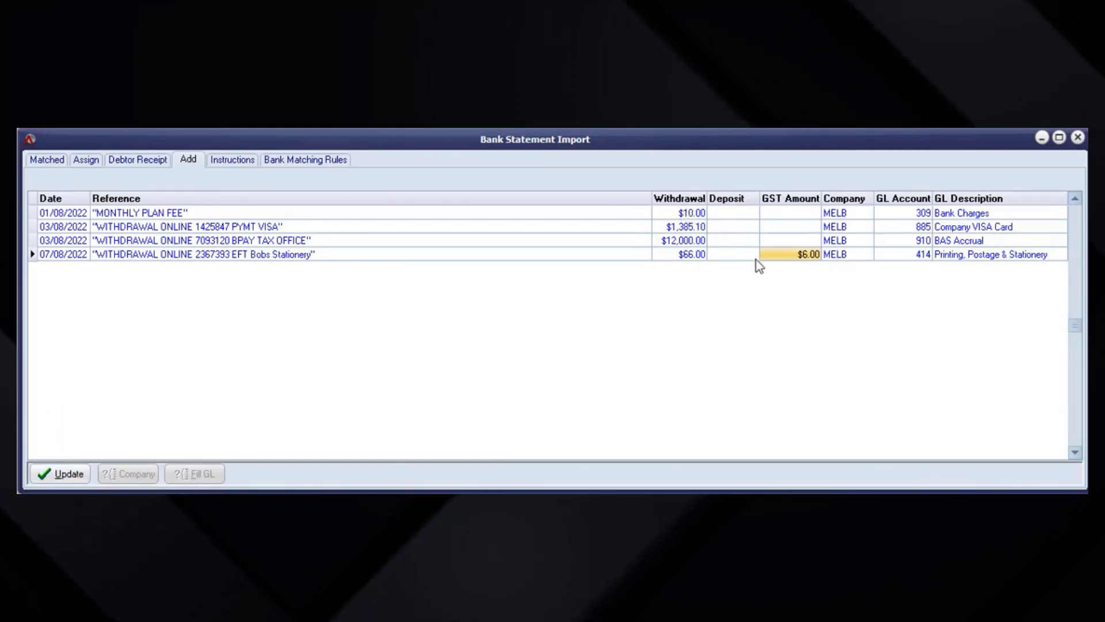
{"action": "left_click", "coordinate": [907, 214]}
{"action": "left_click", "coordinate": [912, 227]}
{"action": "left_click", "coordinate": [915, 240]}
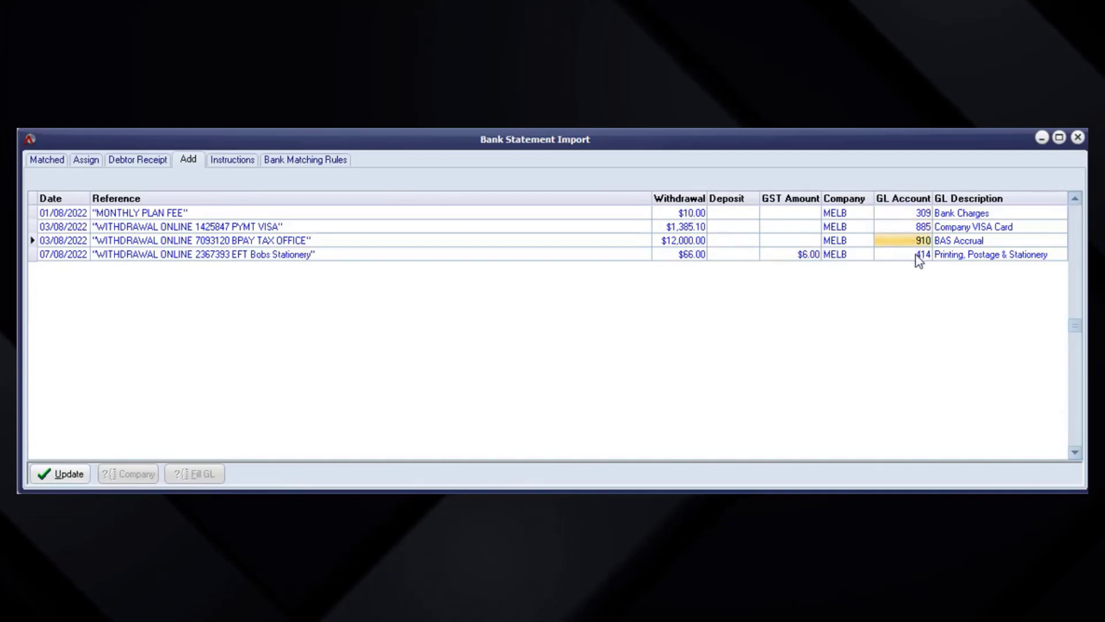
{"action": "left_click", "coordinate": [918, 254]}
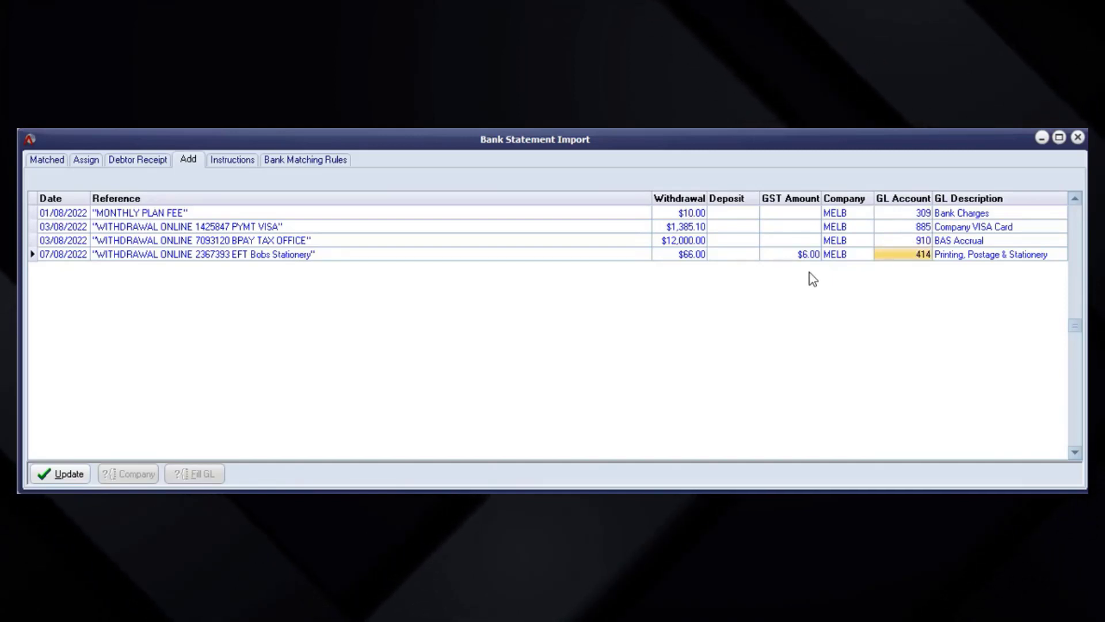
Post the GL allocations for the added withdrawals and close the debtor receipt posting window to return to the cashbook presentation
{"action": "left_click", "coordinate": [71, 474]}
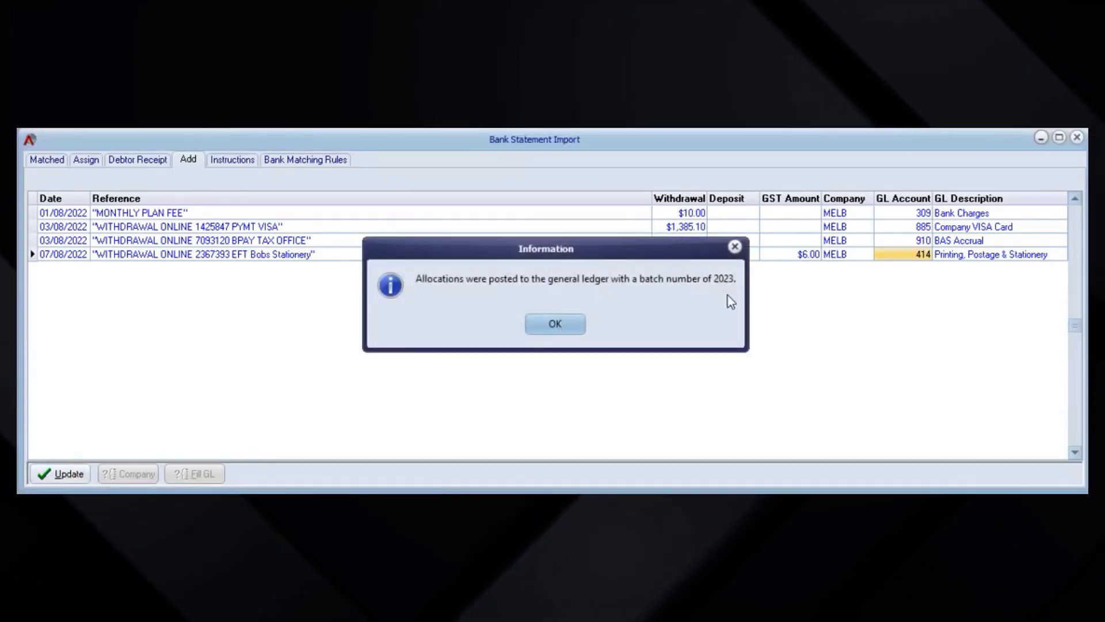
{"action": "left_click_drag", "start_coordinate": [690, 256], "coordinate": [702, 300]}
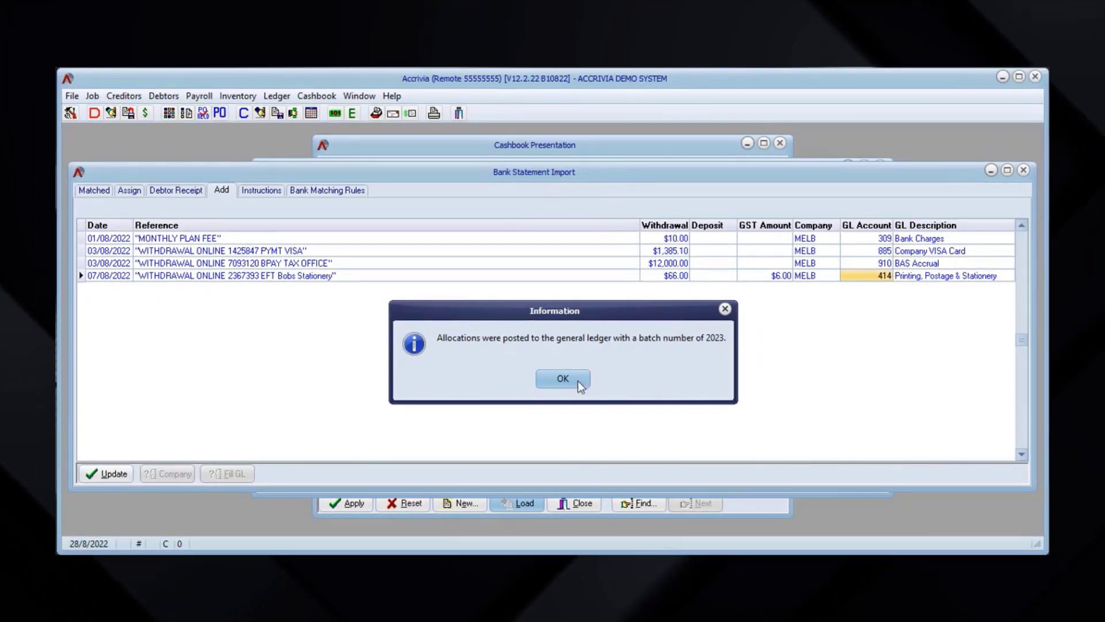
{"action": "left_click", "coordinate": [563, 379]}
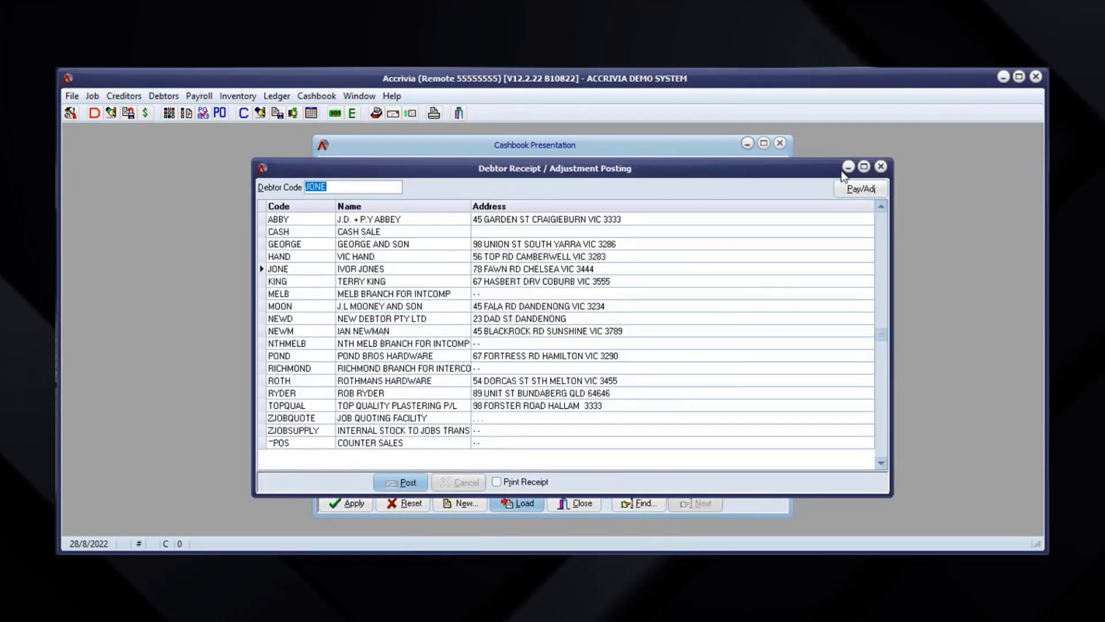
{"action": "left_click", "coordinate": [881, 167]}
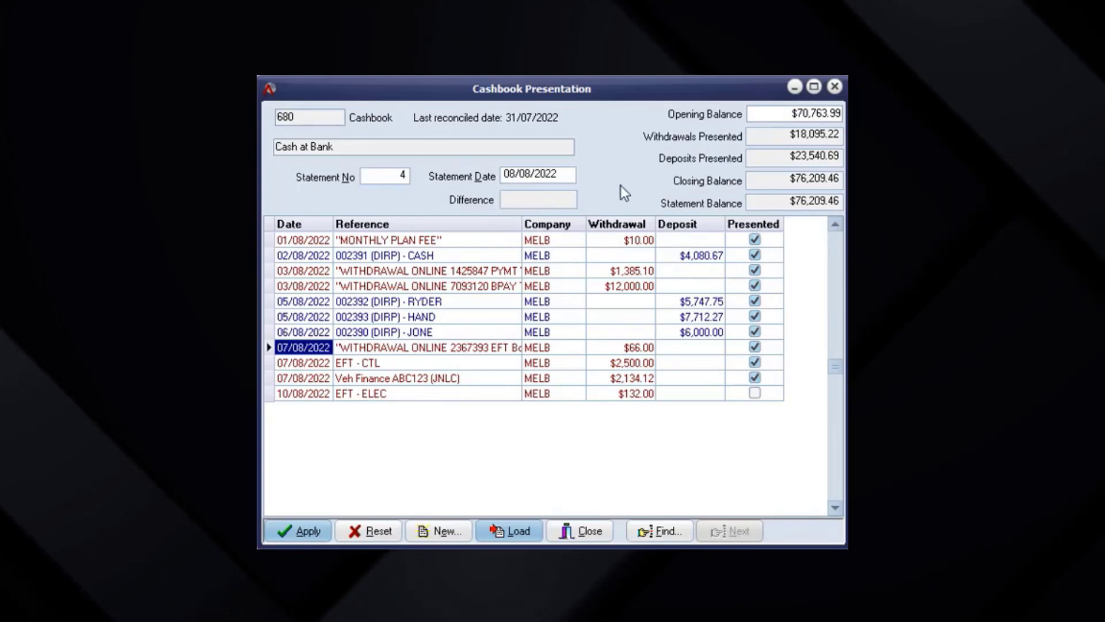
Check the presented debtor receipts for RYDER, HAND and JONE and the BPAY and VISA withdrawals in the cashbook presentation
{"action": "left_click", "coordinate": [422, 302]}
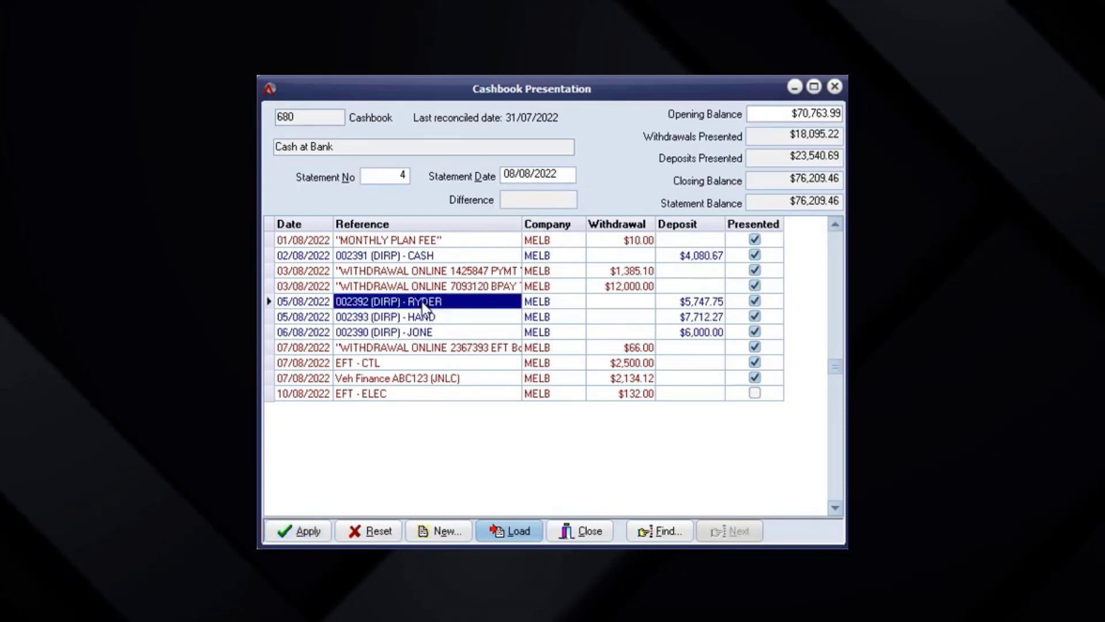
{"action": "left_click", "coordinate": [429, 316]}
{"action": "left_click", "coordinate": [433, 332]}
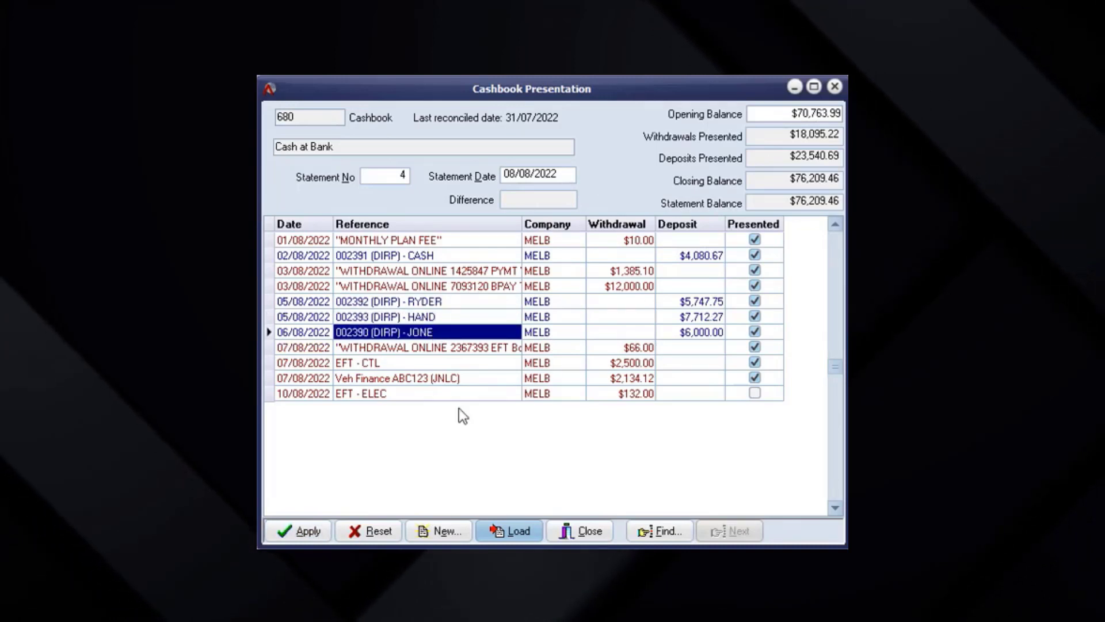
{"action": "left_click", "coordinate": [469, 288]}
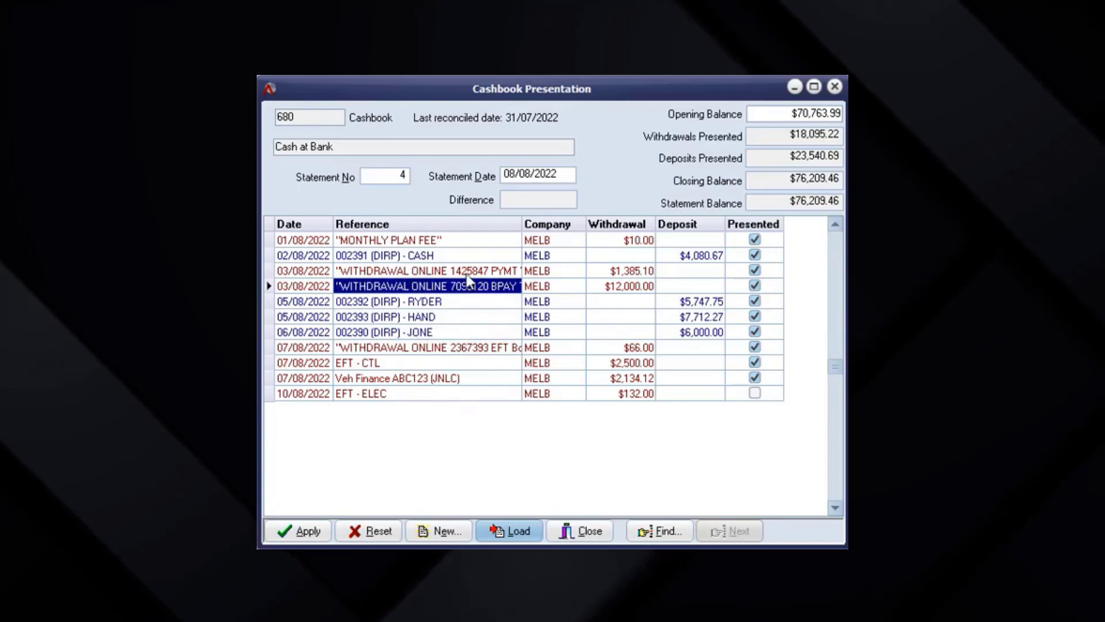
{"action": "left_click", "coordinate": [466, 274]}
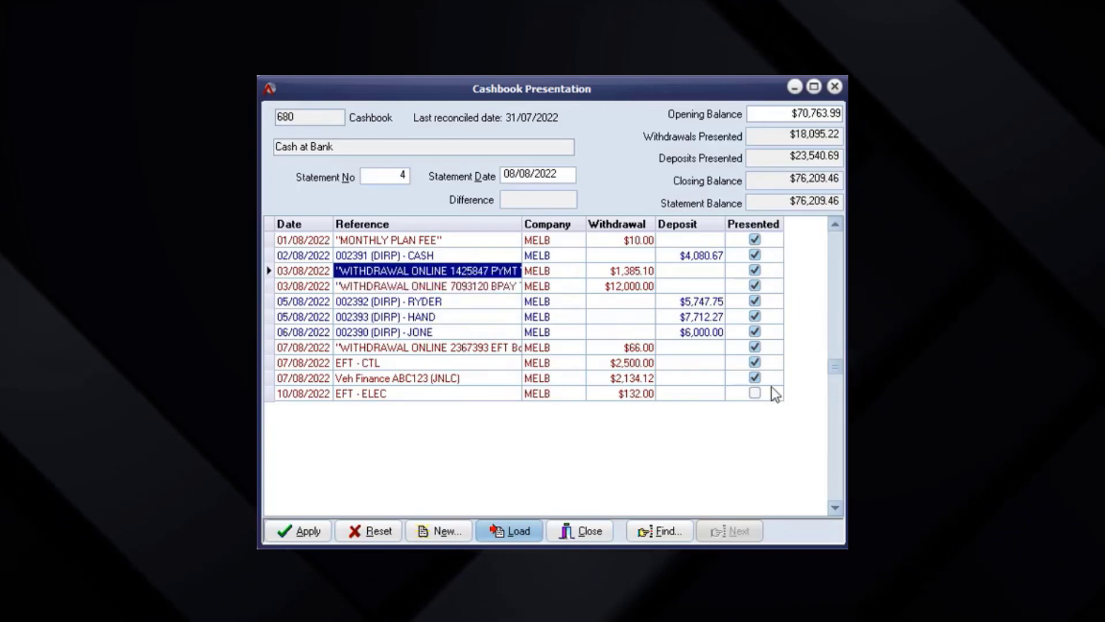